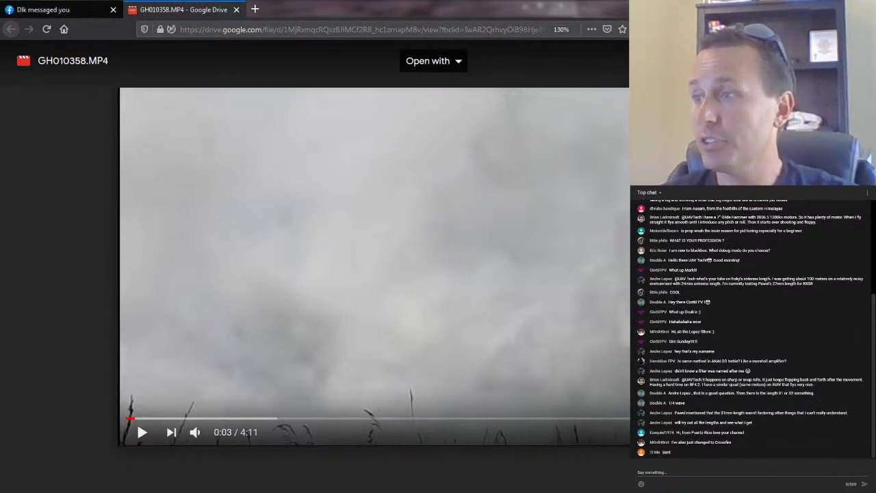
# - Switch to Betaflight Configurator and set the Stick Response Gain slider to 1 and the PD Balance slider to 1.2
pyautogui.hotkey('alt', 'Tab')
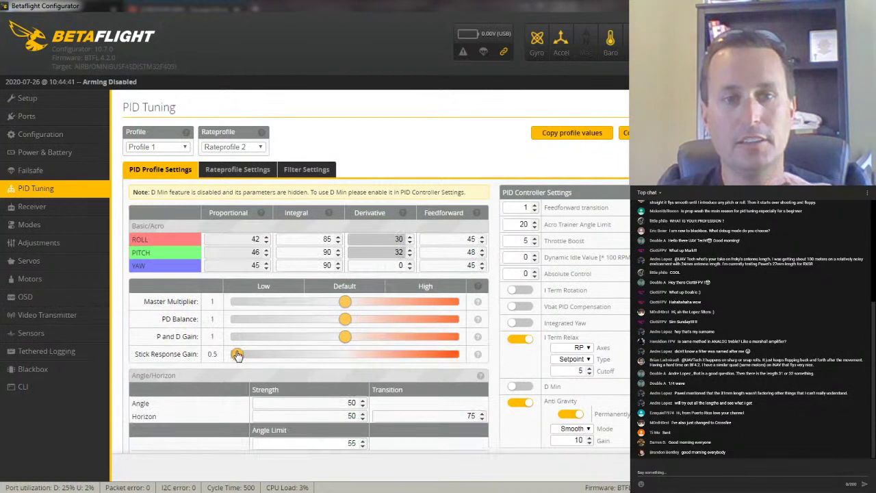
pyautogui.moveTo(237, 354); pyautogui.dragTo(344, 354)
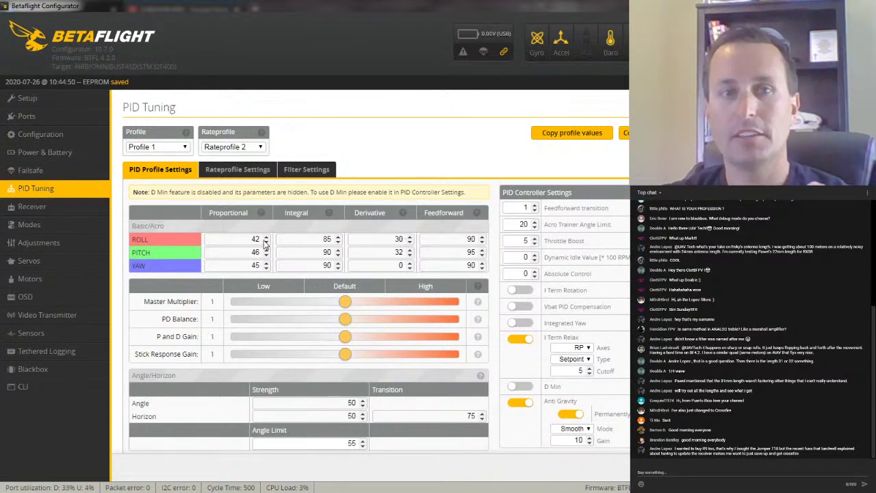
pyautogui.moveTo(266, 215)
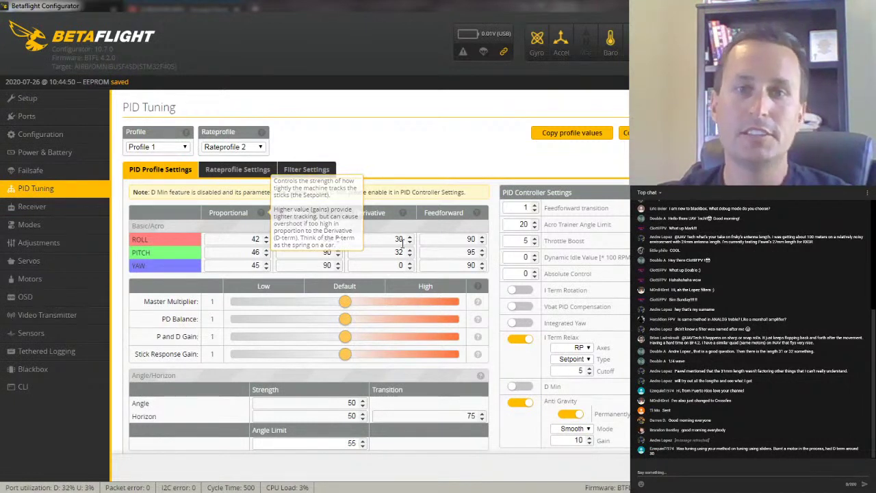
pyautogui.moveTo(402, 215)
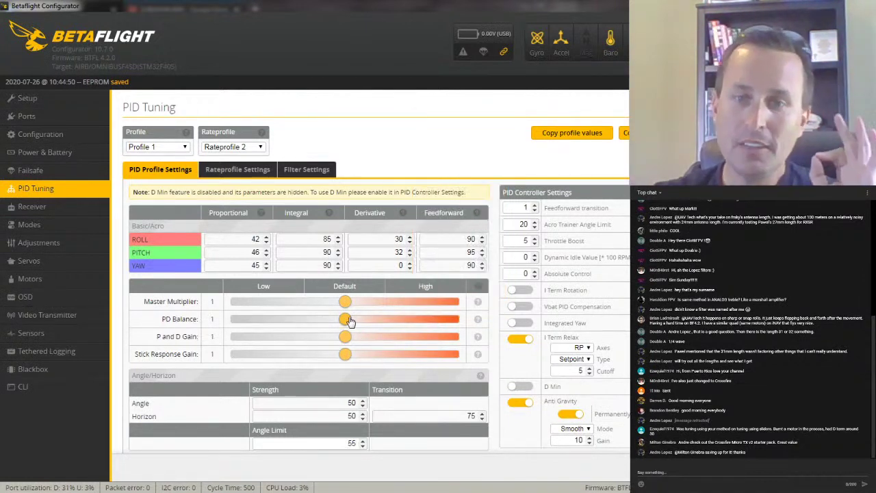
pyautogui.moveTo(346, 322)
pyautogui.mouseDown()
pyautogui.moveTo(281, 320)
pyautogui.moveTo(428, 320)
pyautogui.moveTo(288, 321)
pyautogui.moveTo(387, 320)
pyautogui.moveTo(345, 321)
pyautogui.mouseUp()
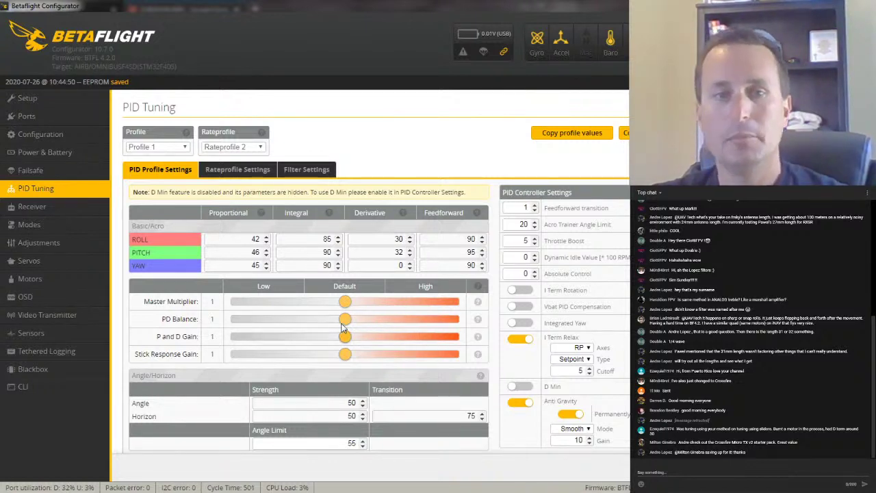
pyautogui.moveTo(345, 319); pyautogui.dragTo(367, 322)
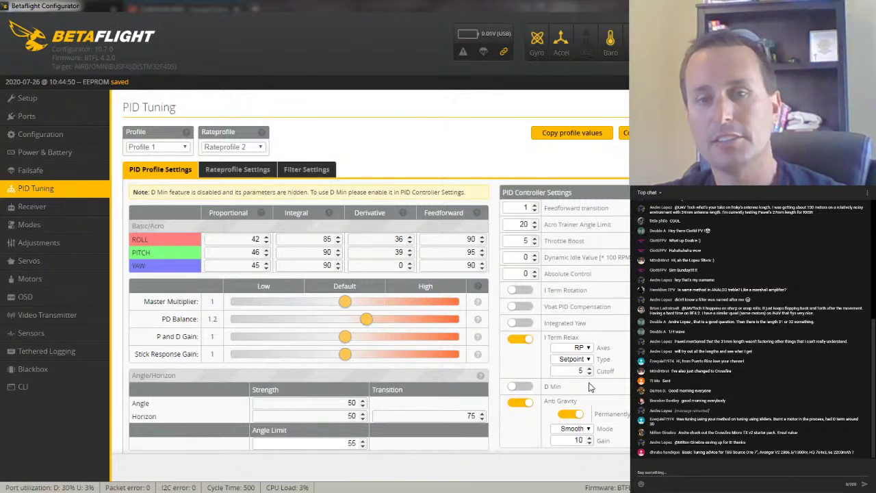
# - Set the I Term Relax Cutoff to 10 in the PID Controller Settings
pyautogui.scroll(-1, 602, 395)
pyautogui.doubleClick(579, 315)
pyautogui.write('10')
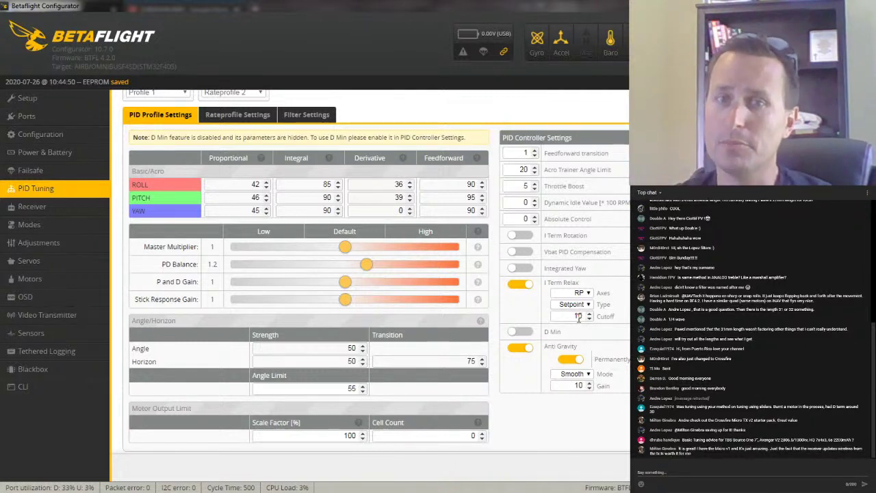
pyautogui.scroll(1, 578, 318)
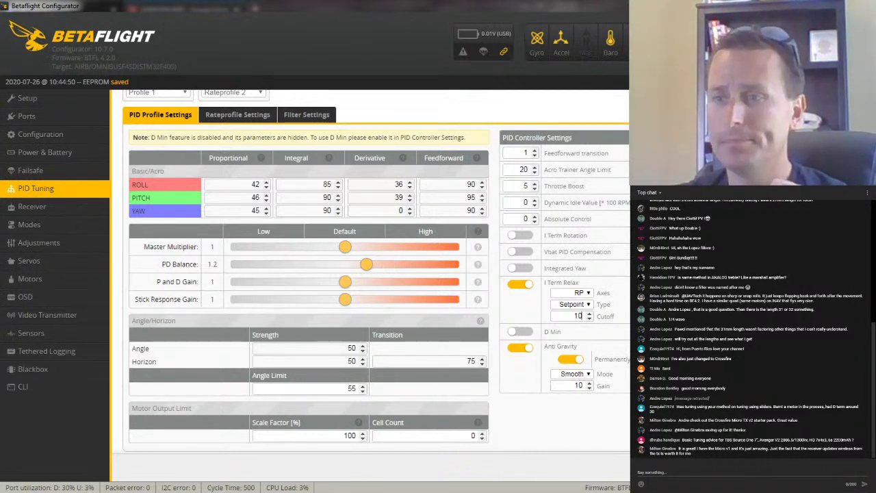
# - Switch to Firefox, search for "uav tech perfect tuning" in a new tab, and look over the first video results
pyautogui.hotkey('alt', 'Tab')
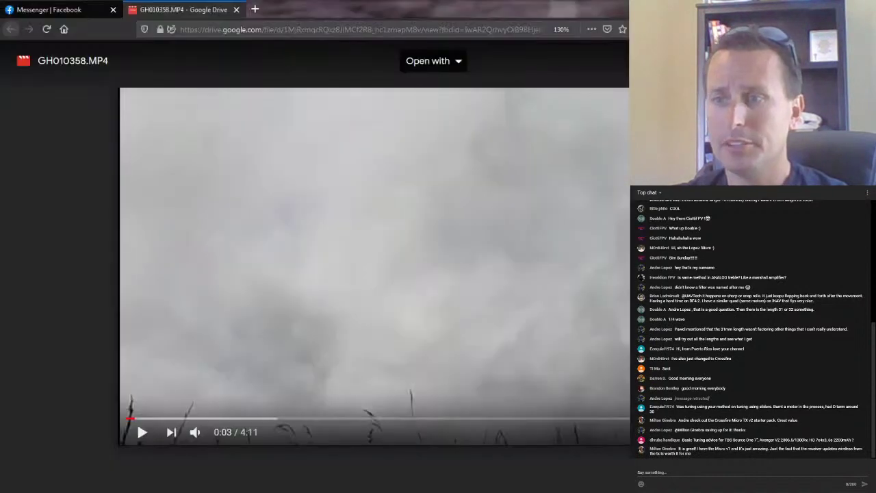
pyautogui.click(254, 9)
pyautogui.write('ua')
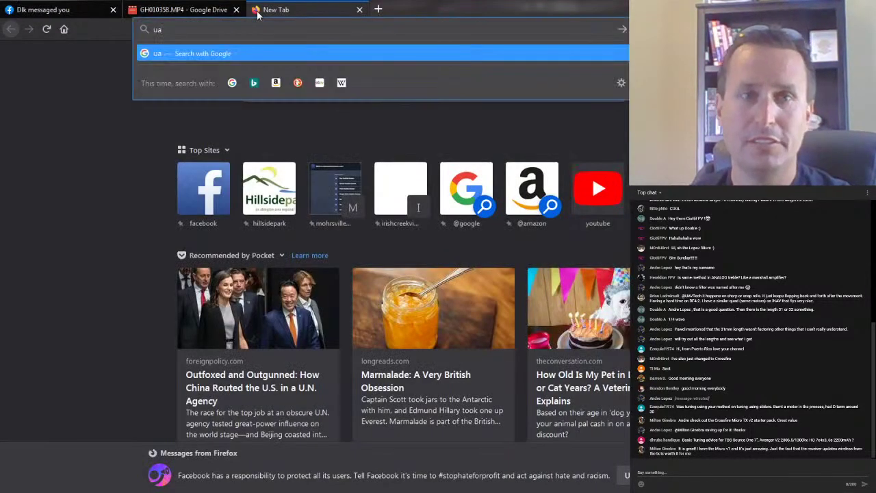
pyautogui.write('v tech pe')
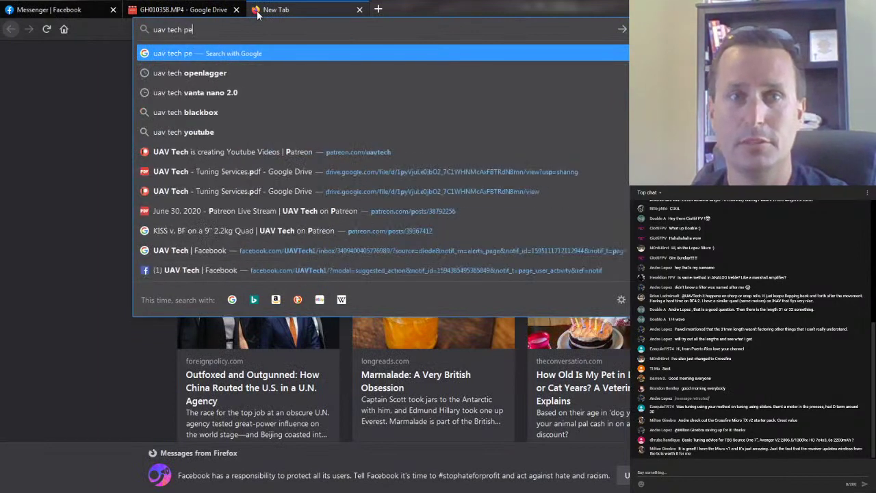
pyautogui.write('rfect tuning')
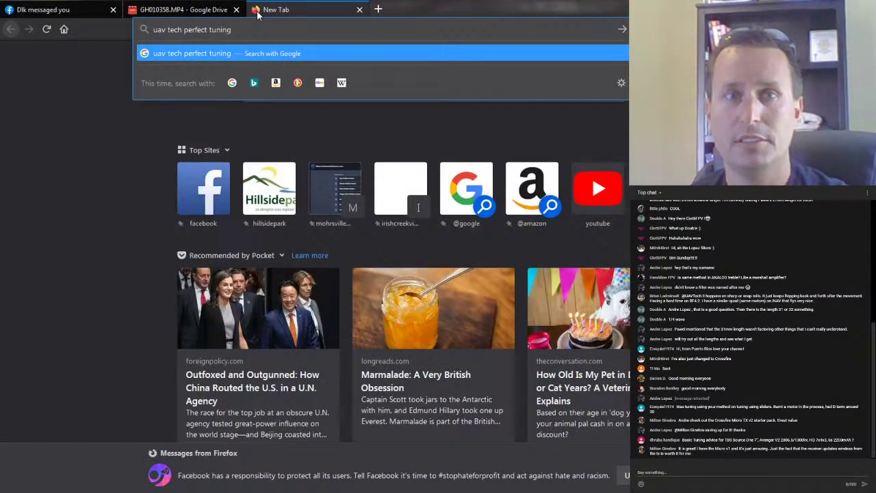
pyautogui.press('Return')
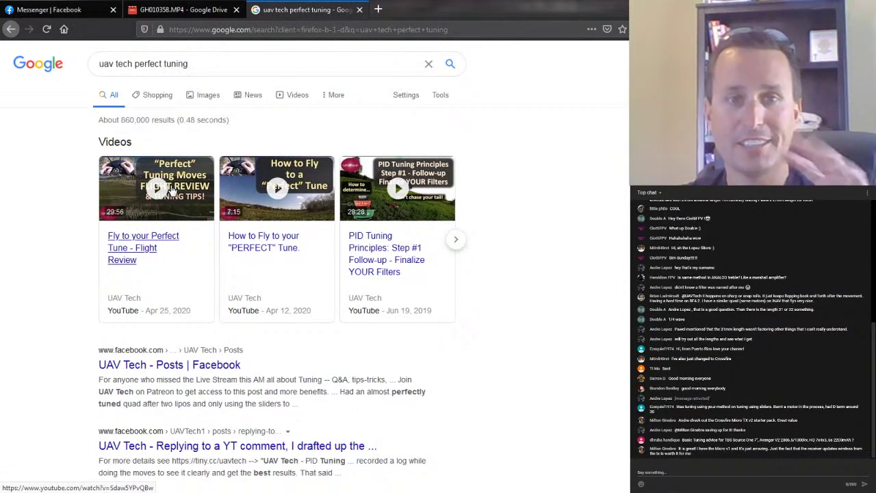
pyautogui.moveTo(238, 253)
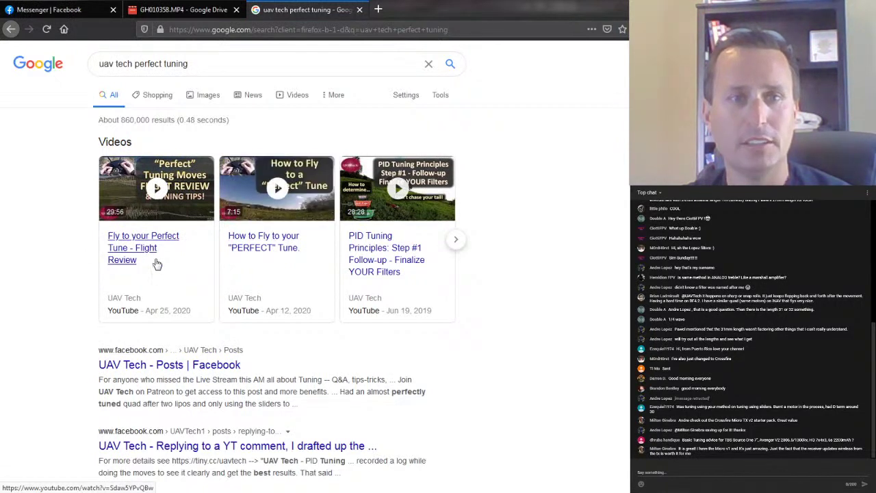
pyautogui.moveTo(139, 261)
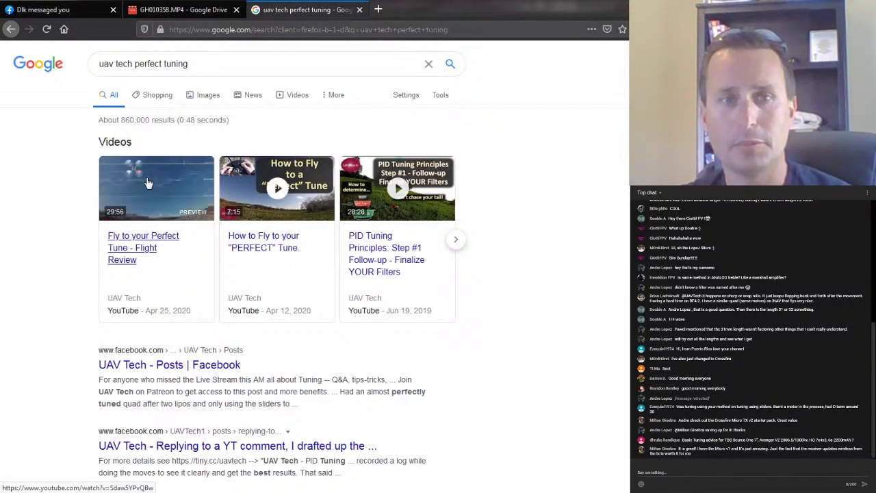
pyautogui.moveTo(261, 219)
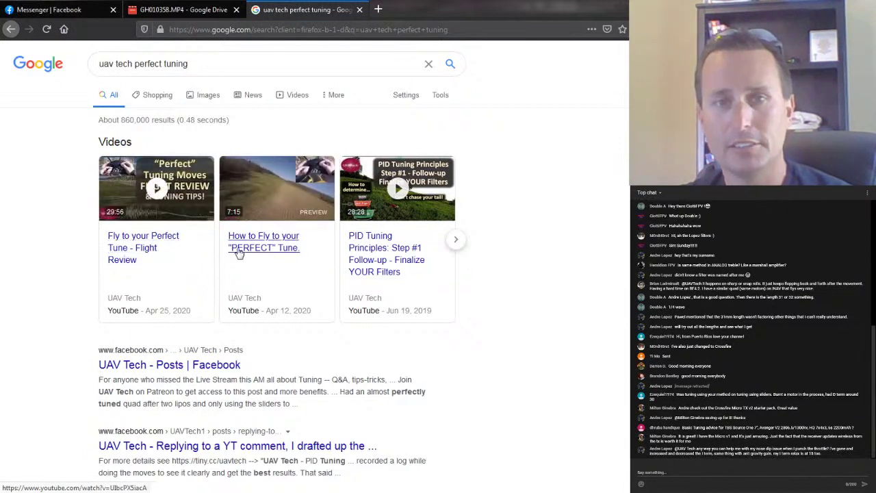
# - Replace the end of the Google query and search for "uav tech 2 pack tuning"
pyautogui.click(266, 62)
pyautogui.moveTo(189, 73); pyautogui.dragTo(132, 75)
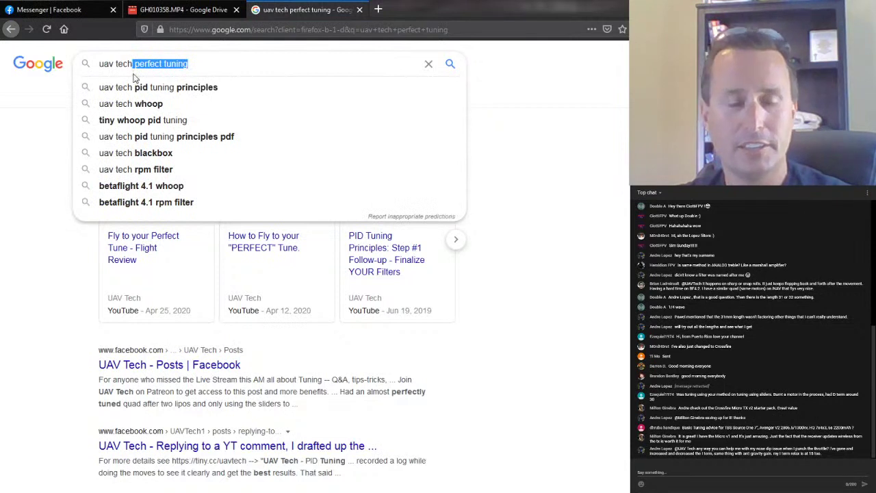
pyautogui.write('2pac')
pyautogui.press('BackSpace')
pyautogui.press('BackSpace')
pyautogui.press('BackSpace')
pyautogui.write('p')
pyautogui.write('tun')
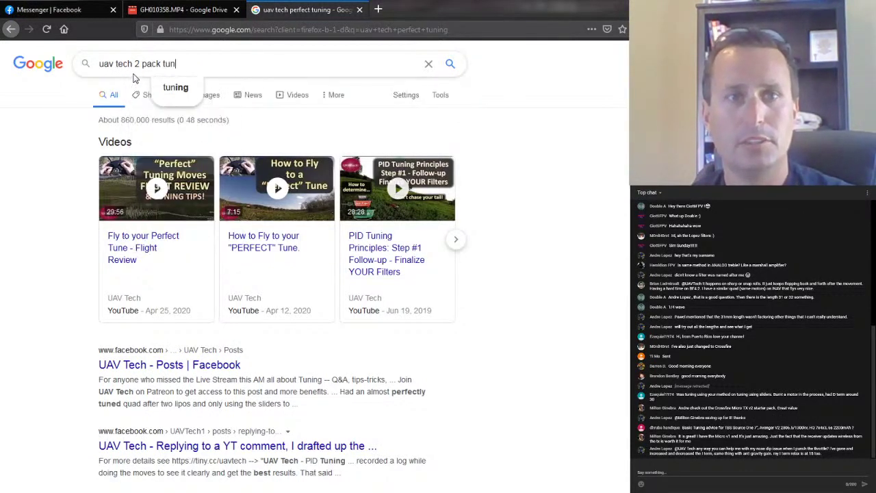
pyautogui.write('ing')
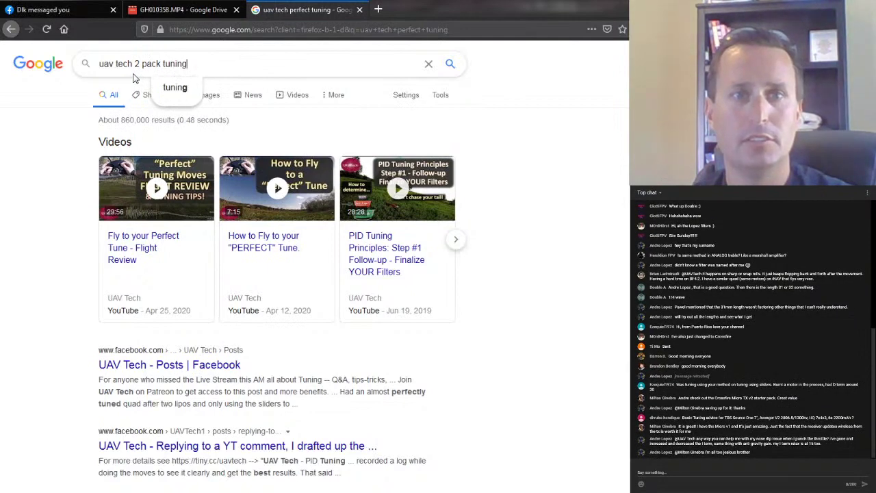
pyautogui.press('Return')
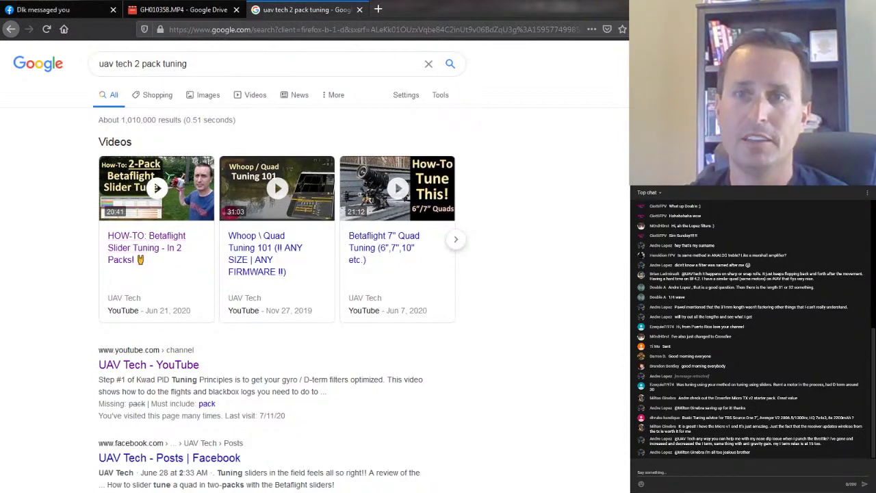
# - Switch back to Betaflight Configurator and lower the Stick Response Gain slider to 0.5
pyautogui.hotkey('alt', 'Tab')
pyautogui.moveTo(373, 273)
pyautogui.mouseDown()
pyautogui.moveTo(356, 267)
pyautogui.moveTo(393, 262)
pyautogui.moveTo(367, 266)
pyautogui.mouseUp()
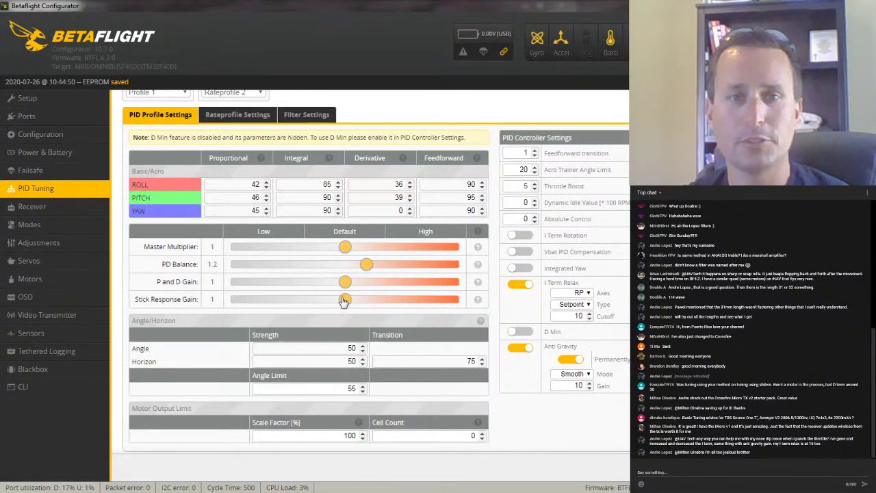
pyautogui.moveTo(344, 300); pyautogui.dragTo(245, 299)
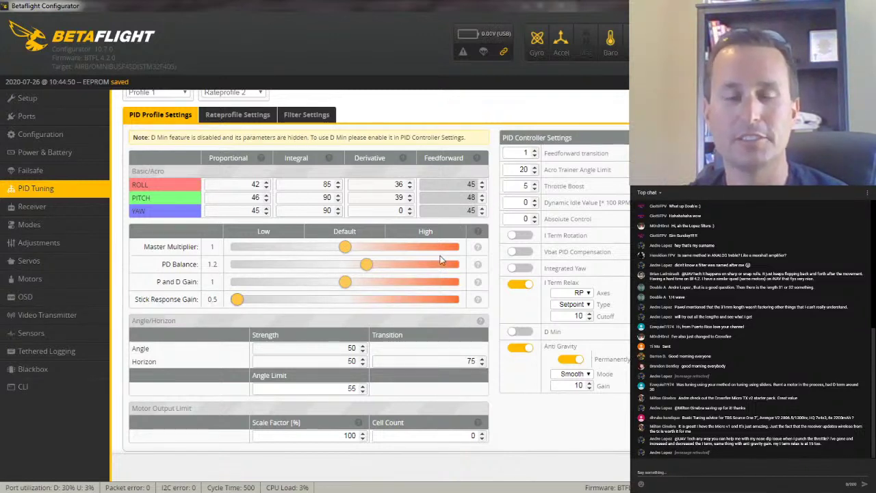
# - Step the PD Balance slider through 1.1, 1.4, 1.6 and 1.5, and settle it on 1.4
pyautogui.moveTo(367, 267)
pyautogui.mouseDown()
pyautogui.moveTo(344, 269)
pyautogui.moveTo(377, 267)
pyautogui.moveTo(361, 271)
pyautogui.mouseUp()
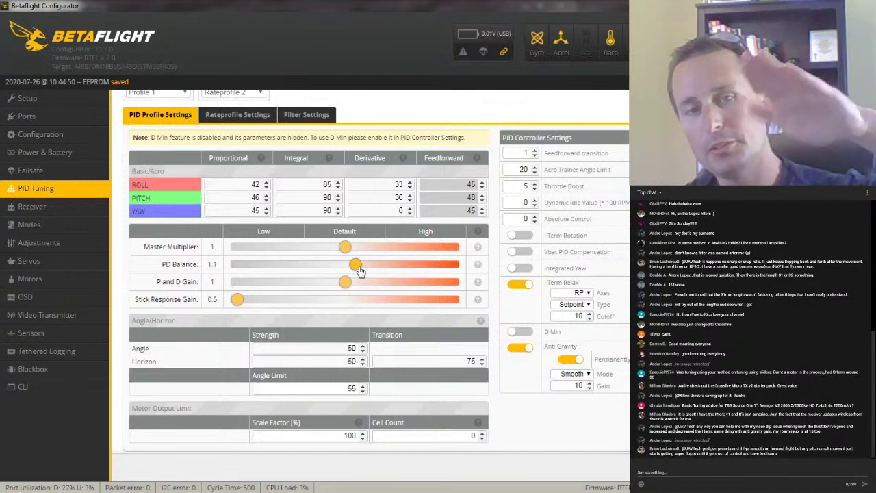
pyautogui.moveTo(361, 271); pyautogui.dragTo(387, 268)
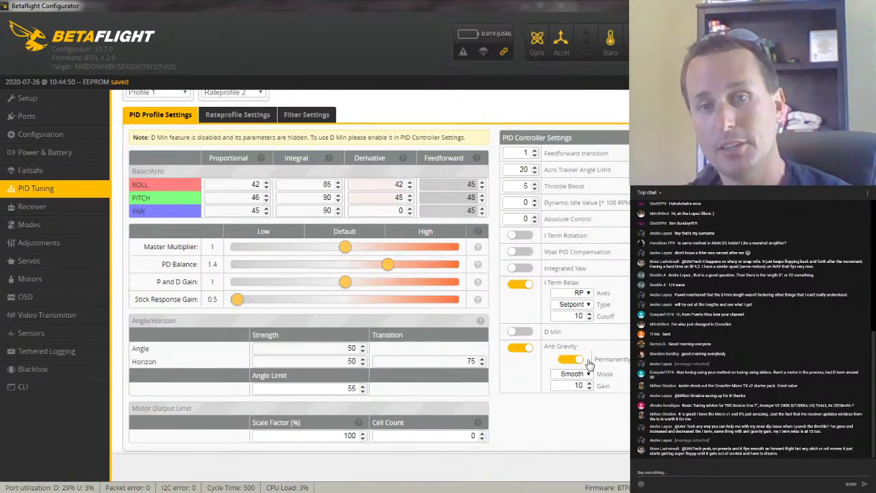
pyautogui.moveTo(388, 265); pyautogui.dragTo(408, 269)
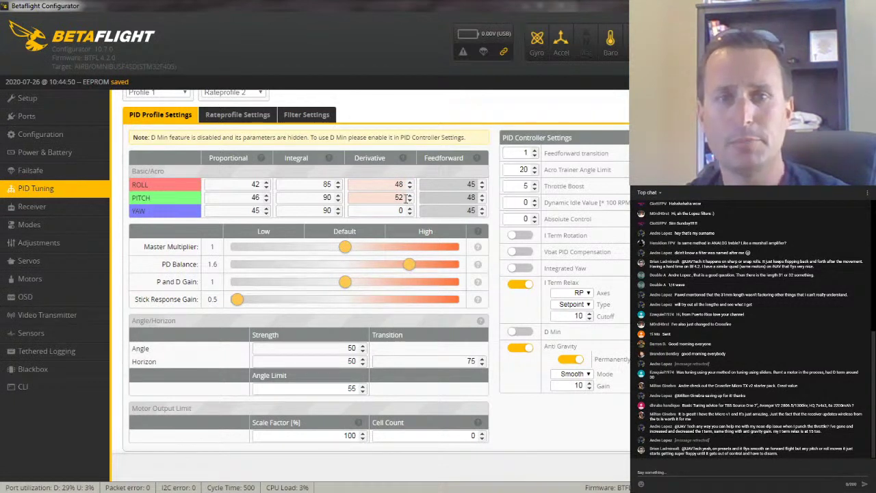
pyautogui.moveTo(410, 266); pyautogui.dragTo(404, 268)
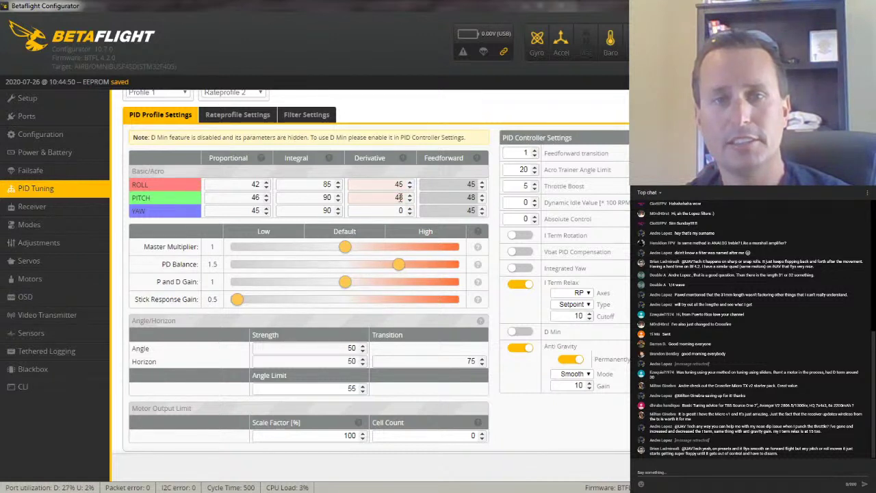
pyautogui.moveTo(399, 266); pyautogui.dragTo(383, 271)
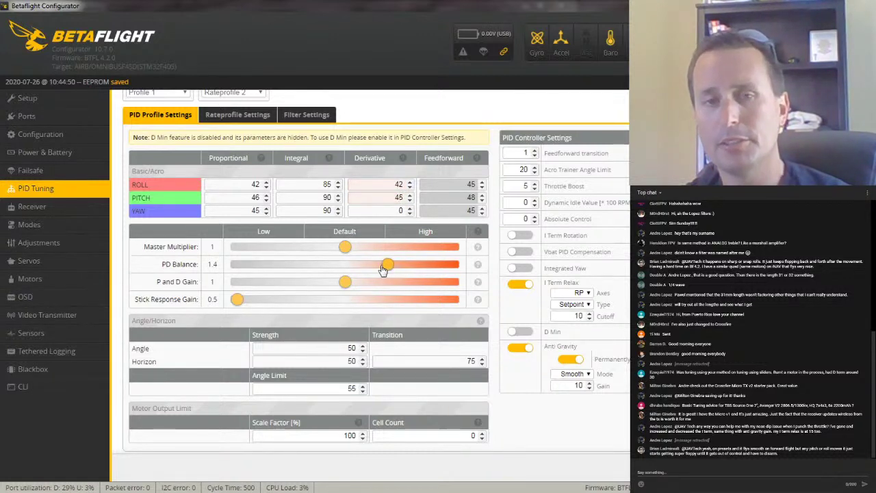
# - Compare the Derivative values with PD Balance at 1.5 and at 1, ending back on 1.4
pyautogui.click(402, 268)
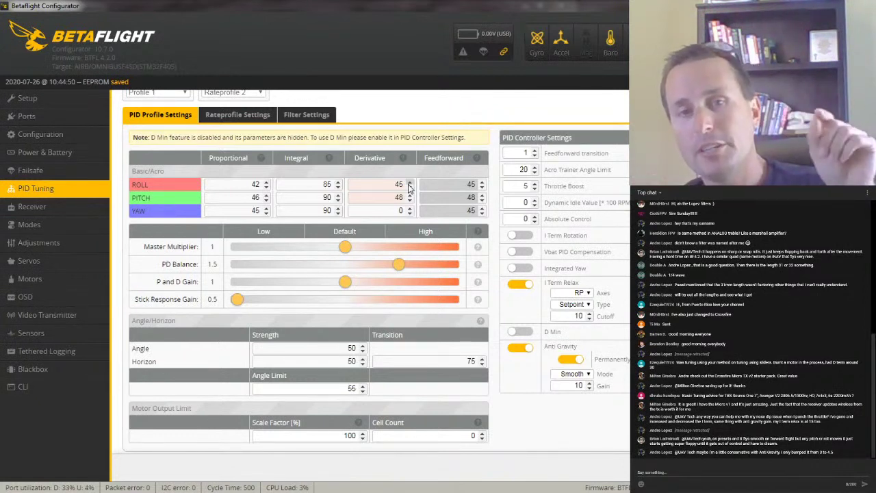
pyautogui.moveTo(399, 266); pyautogui.dragTo(340, 268)
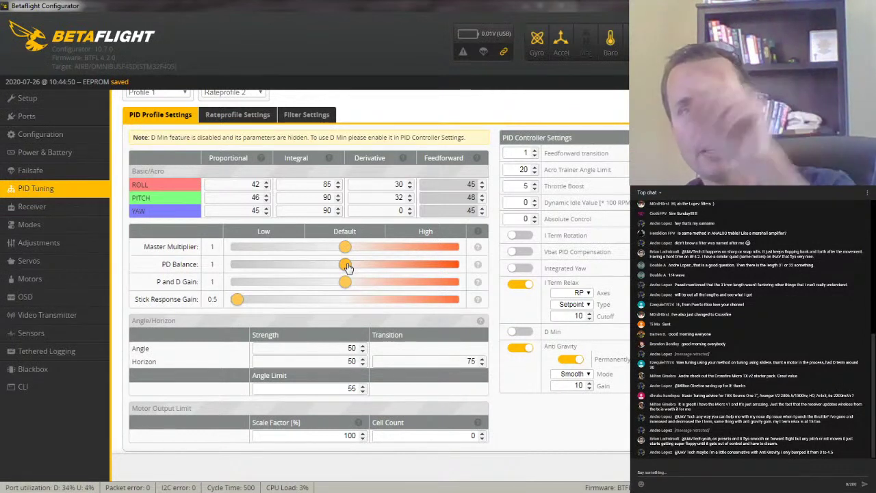
pyautogui.moveTo(347, 266); pyautogui.dragTo(400, 272)
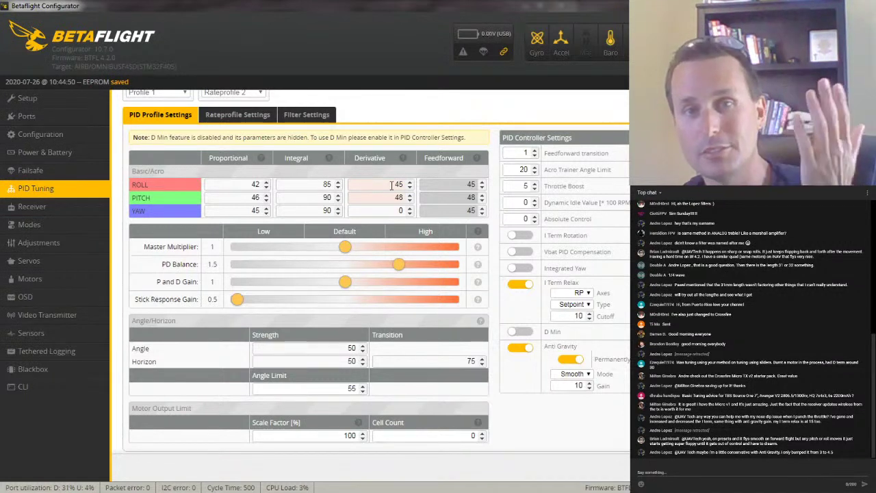
pyautogui.moveTo(400, 266); pyautogui.dragTo(387, 266)
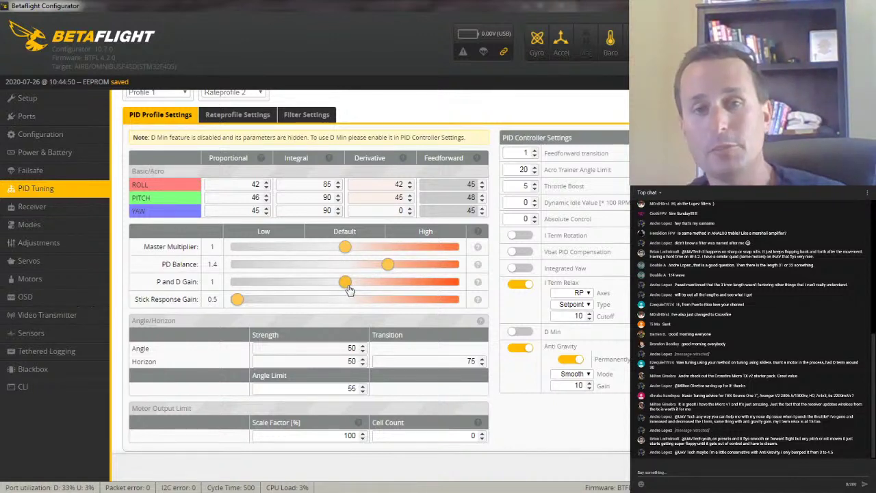
pyautogui.moveTo(389, 265)
pyautogui.mouseDown()
pyautogui.moveTo(317, 270)
pyautogui.moveTo(400, 273)
pyautogui.mouseUp()
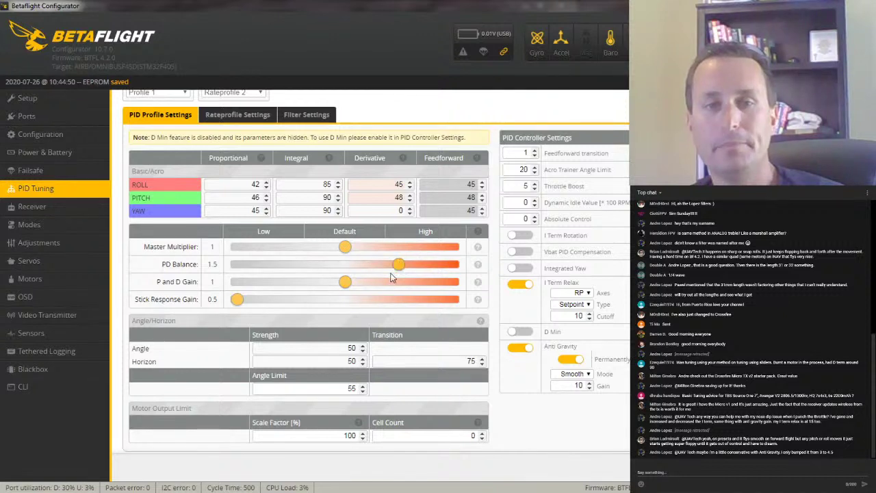
pyautogui.moveTo(398, 264); pyautogui.dragTo(387, 266)
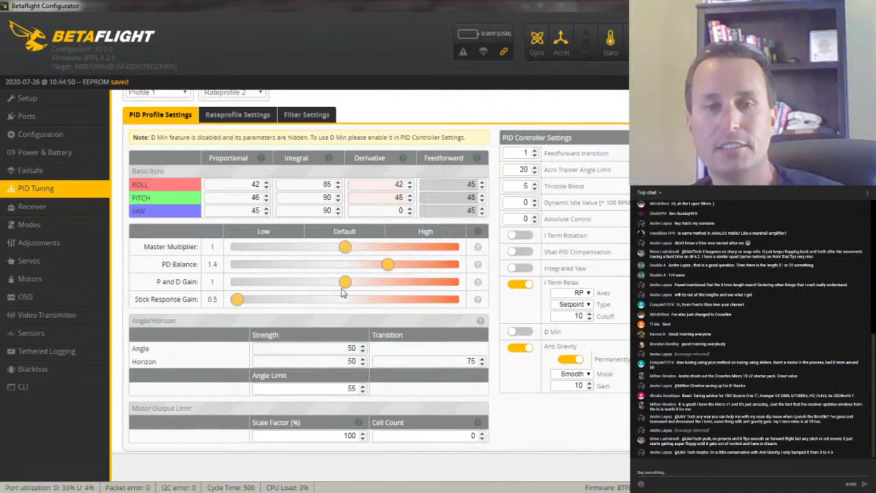
# - Try the P and D Gain slider at 1.2 and settle it on 1.1
pyautogui.moveTo(347, 288); pyautogui.dragTo(368, 287)
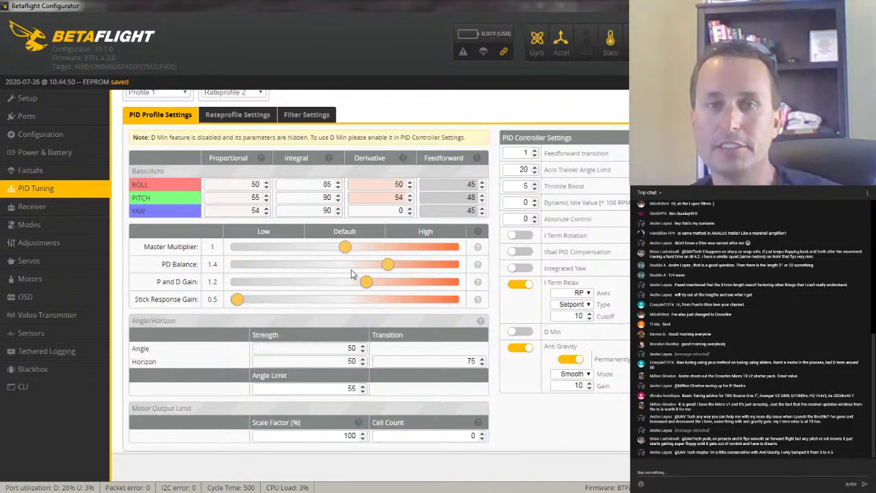
pyautogui.moveTo(369, 285); pyautogui.dragTo(352, 284)
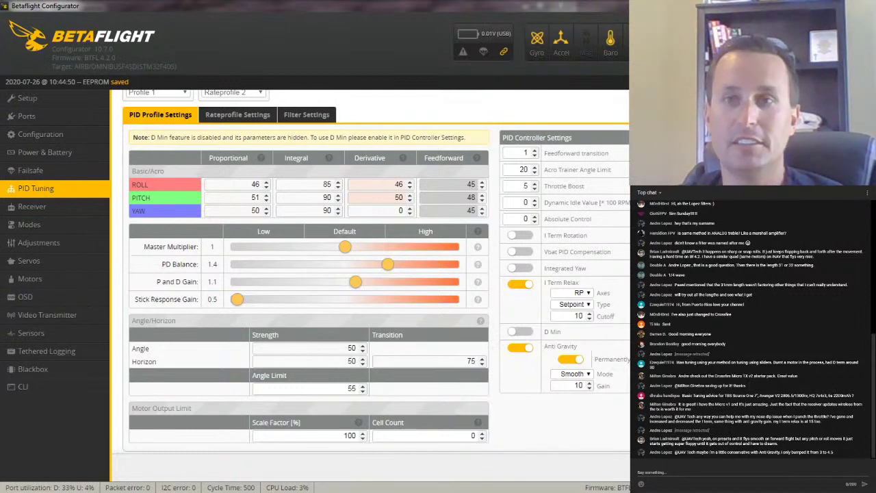
# - Show the browser's UAV Tech tuning search results and Blackbox Explorer, and return to Betaflight Configurator
pyautogui.hotkey('alt', 'Tab')
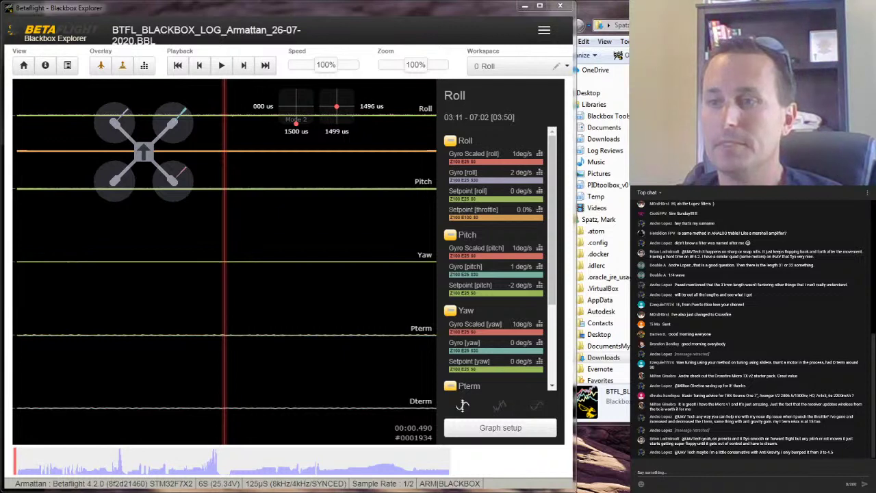
pyautogui.hotkey('alt', 'Tab')
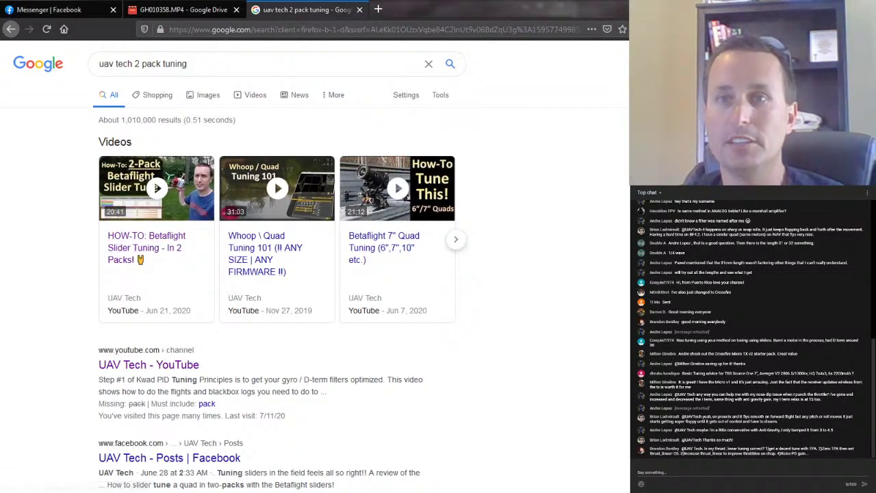
pyautogui.hotkey('alt', 'Tab')
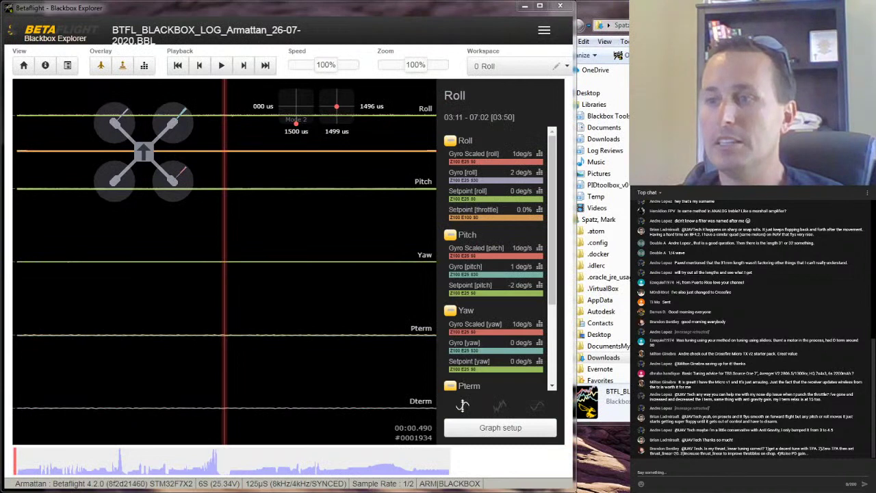
pyautogui.hotkey('alt', 'Tab')
# - Try P and D Gain at 1.4, reset it and PD Balance to 1, and compare PD Balance at 0.9 with 1
pyautogui.moveTo(340, 281); pyautogui.dragTo(386, 292)
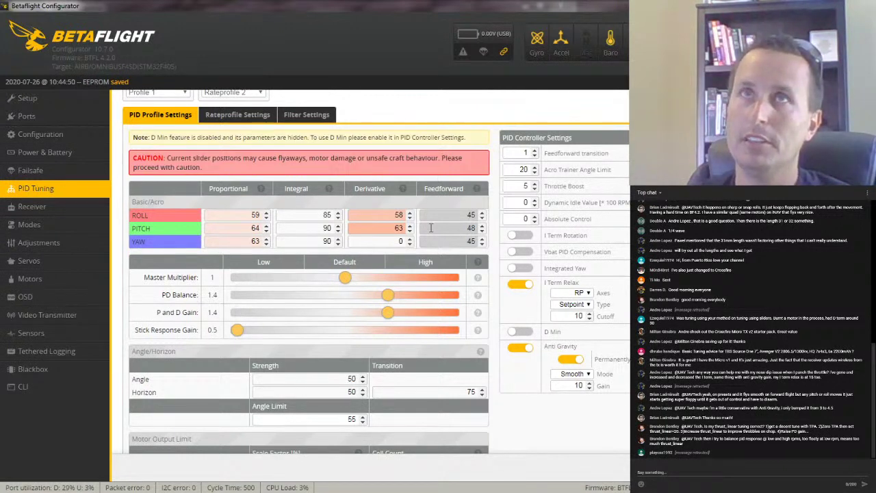
pyautogui.moveTo(388, 294); pyautogui.dragTo(344, 282)
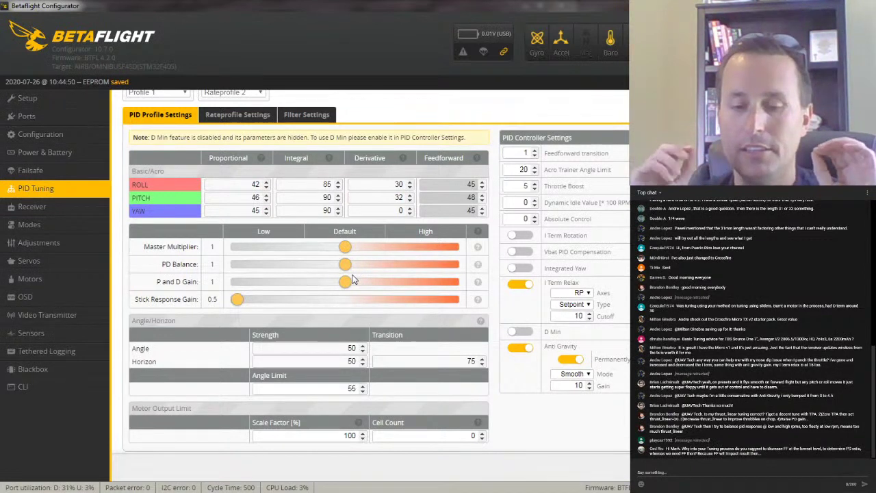
pyautogui.moveTo(355, 266); pyautogui.dragTo(324, 272)
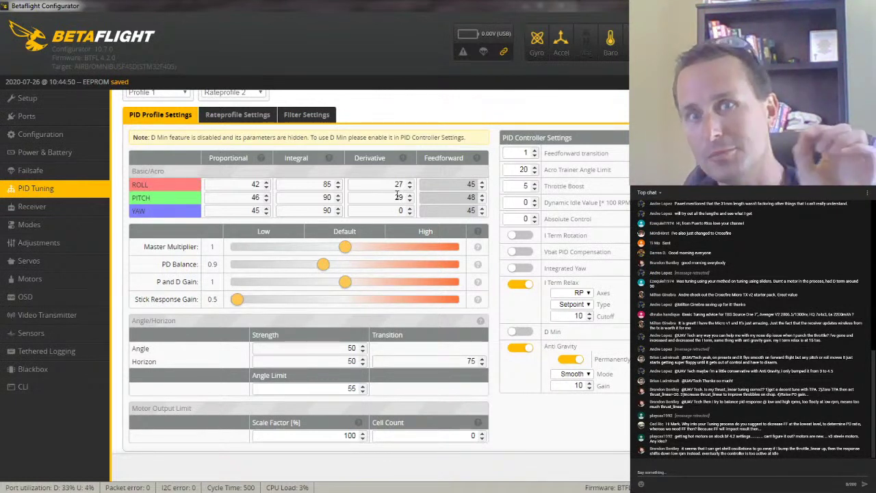
pyautogui.click(345, 267)
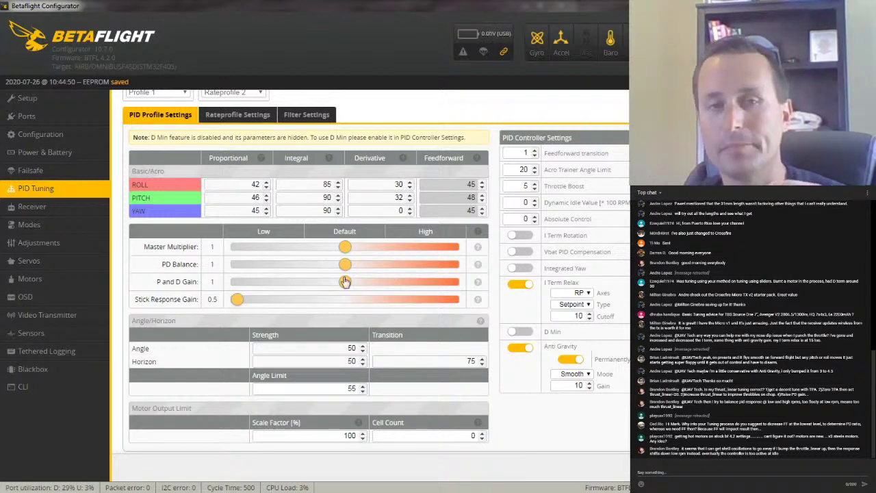
# - Try the P and D Gain slider at 1.3 with PD Balance at 1, and return the gain to 1
pyautogui.moveTo(345, 281); pyautogui.dragTo(377, 282)
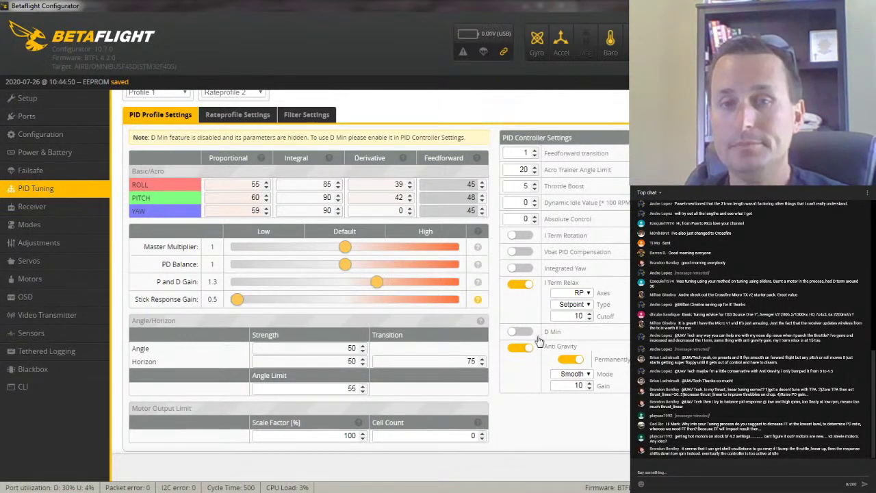
pyautogui.scroll(-1, 392, 258)
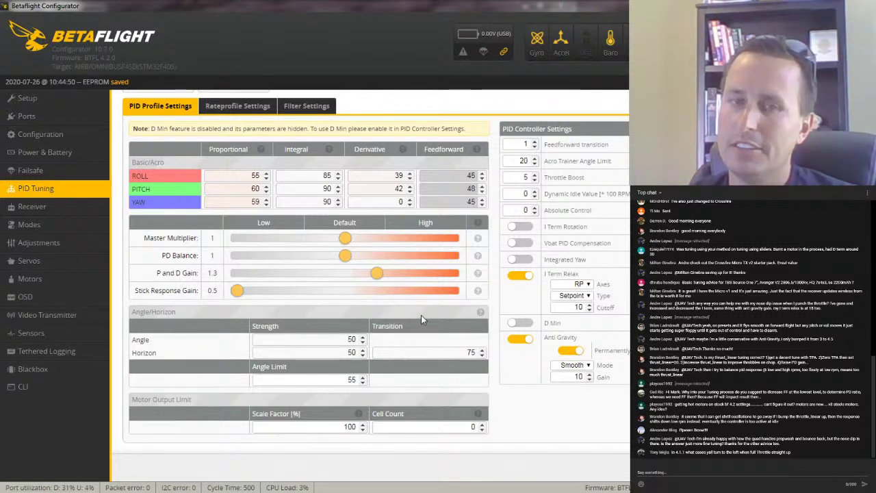
pyautogui.moveTo(344, 256)
pyautogui.mouseDown()
pyautogui.moveTo(370, 262)
pyautogui.moveTo(326, 275)
pyautogui.moveTo(354, 276)
pyautogui.moveTo(344, 277)
pyautogui.moveTo(348, 256)
pyautogui.moveTo(323, 257)
pyautogui.moveTo(345, 257)
pyautogui.mouseUp()
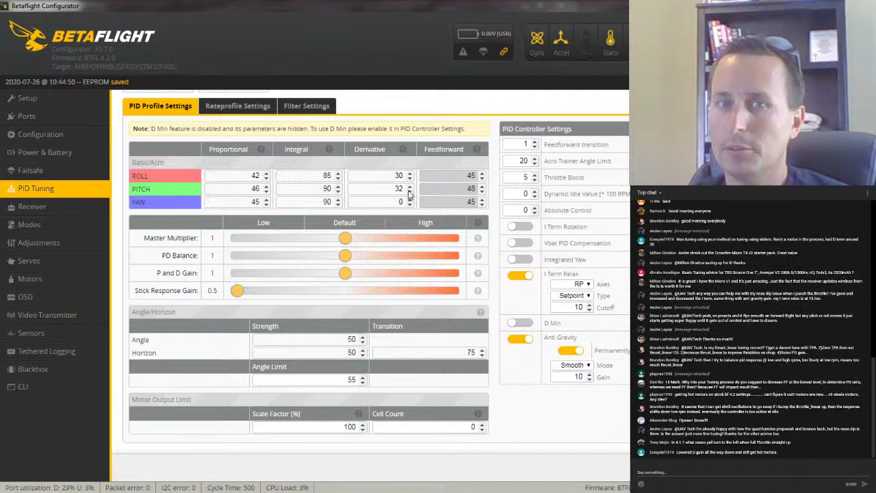
# - Enable D Min and raise PD Balance to 1.4 and P and D Gain to 1.9
pyautogui.click(510, 322)
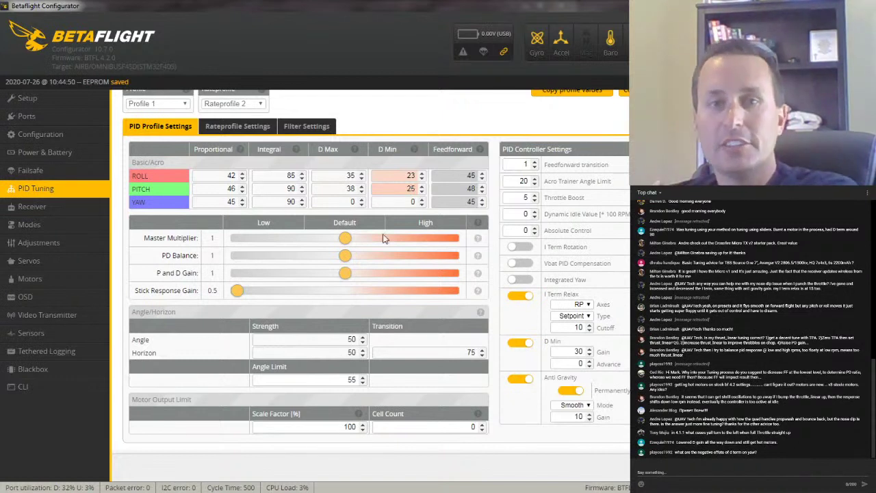
pyautogui.moveTo(346, 273); pyautogui.dragTo(447, 271)
pyautogui.moveTo(366, 262); pyautogui.dragTo(387, 267)
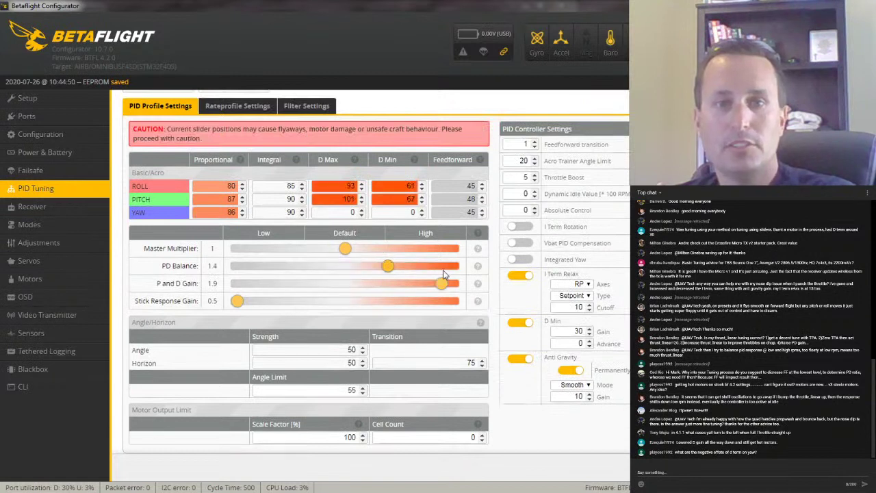
# - Try PD Balance at 1.8 with P and D Gain at 1.4, and move both sliders to 1.7
pyautogui.moveTo(445, 287); pyautogui.dragTo(428, 271)
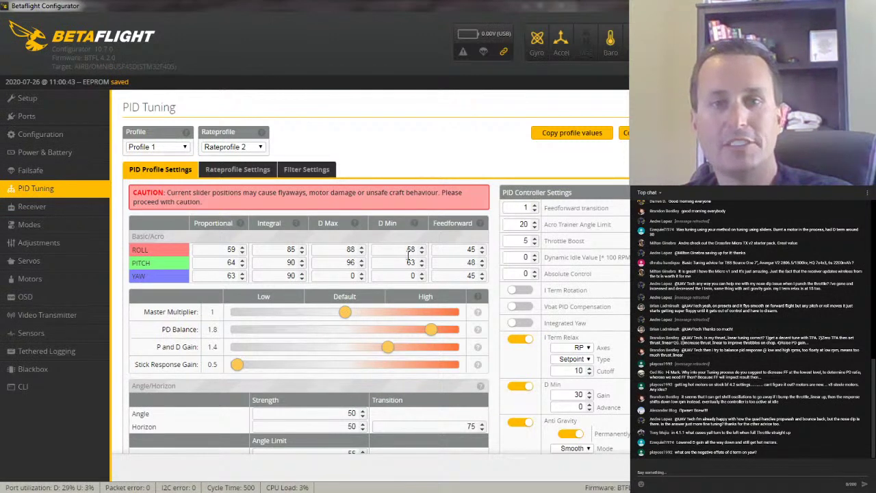
pyautogui.moveTo(430, 331); pyautogui.dragTo(419, 331)
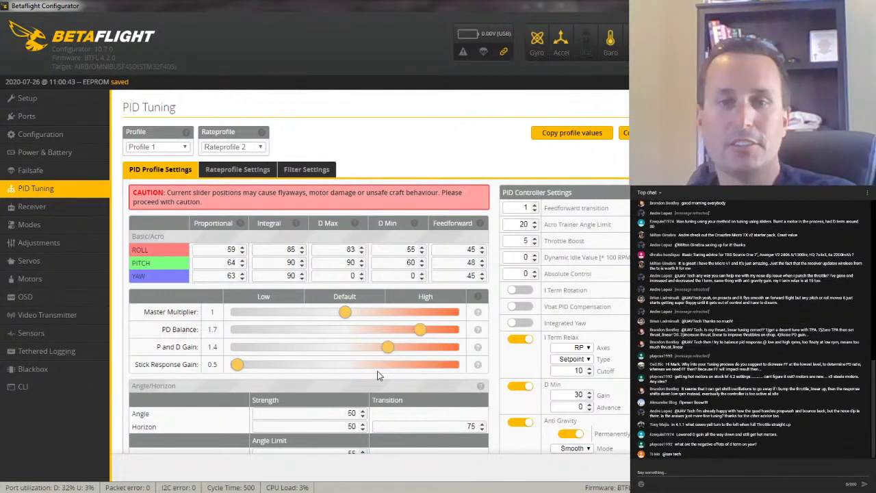
pyautogui.moveTo(387, 349); pyautogui.dragTo(420, 350)
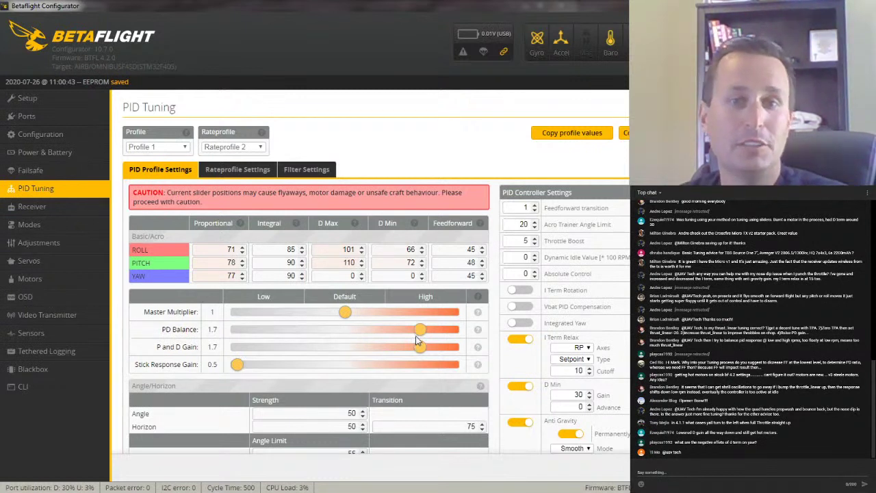
# - Disable D Min, lower PD Balance to 1.4, and settle P and D Gain on 1.4 after trying 1.5
pyautogui.click(519, 387)
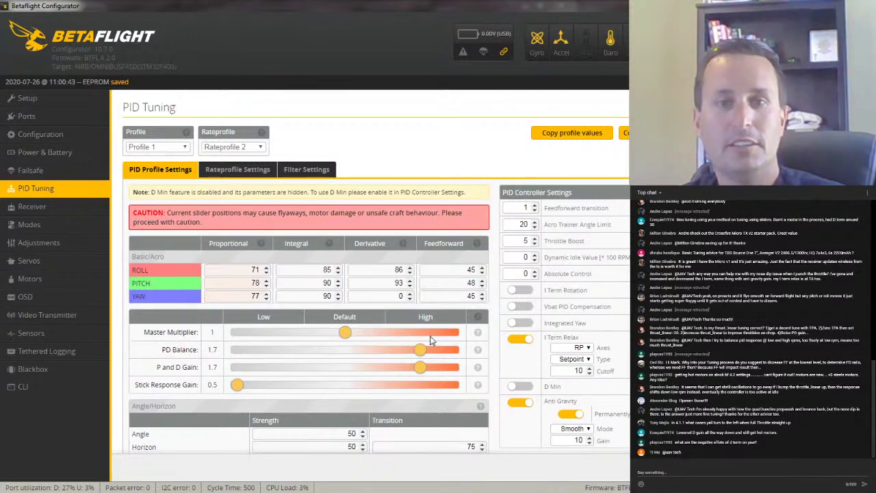
pyautogui.moveTo(420, 348); pyautogui.dragTo(388, 370)
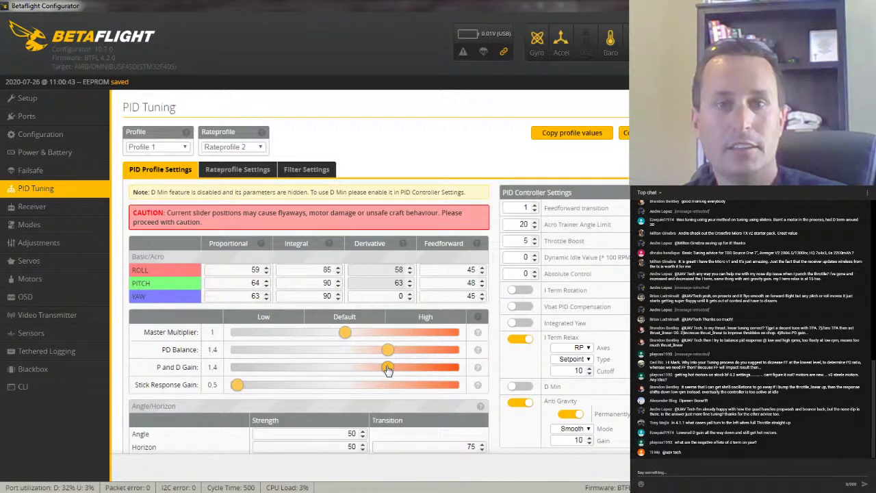
pyautogui.moveTo(387, 367); pyautogui.dragTo(402, 370)
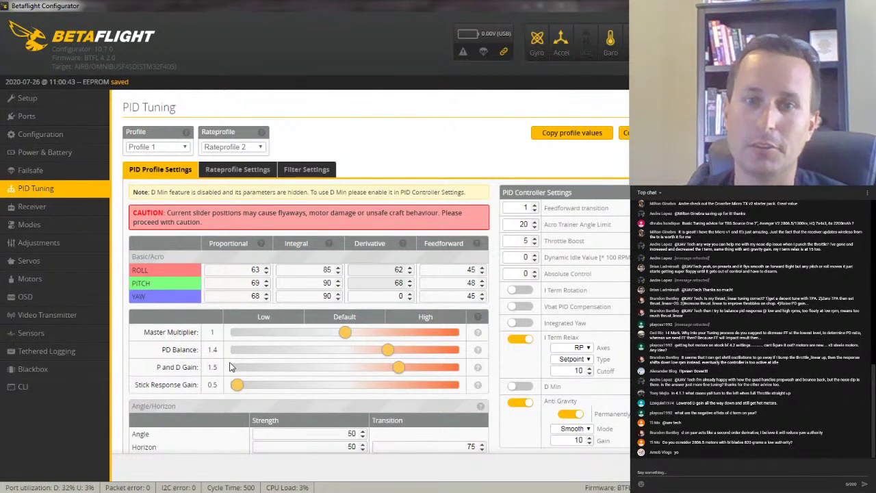
pyautogui.moveTo(398, 367); pyautogui.dragTo(388, 375)
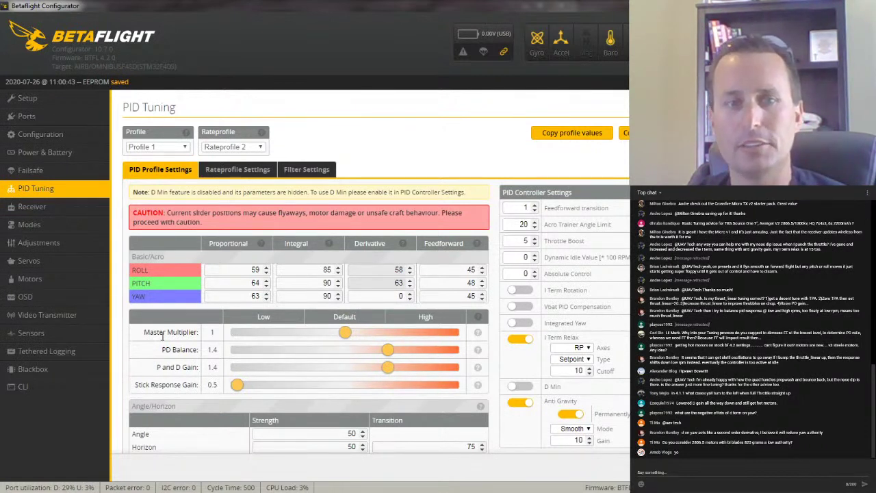
# - Highlight the Master Multiplier label and test its slider, leaving the value at 1
pyautogui.moveTo(142, 335); pyautogui.dragTo(213, 331)
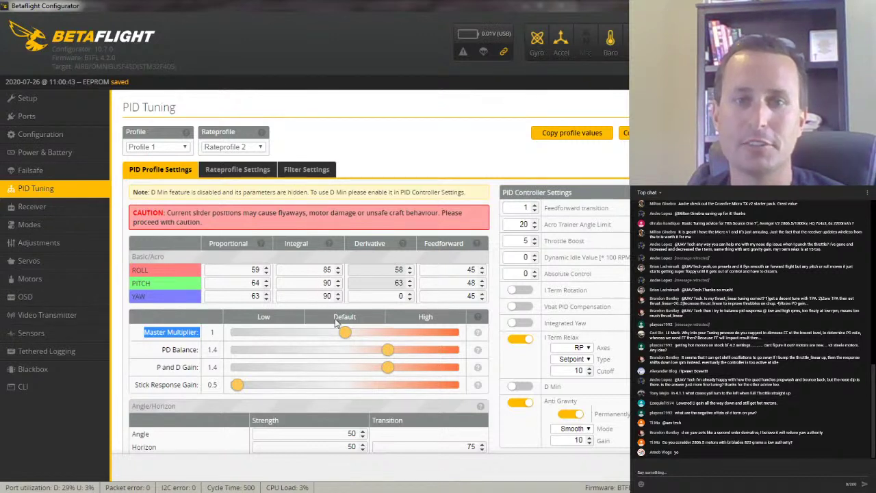
pyautogui.moveTo(348, 336)
pyautogui.mouseDown()
pyautogui.moveTo(322, 333)
pyautogui.moveTo(345, 332)
pyautogui.mouseUp()
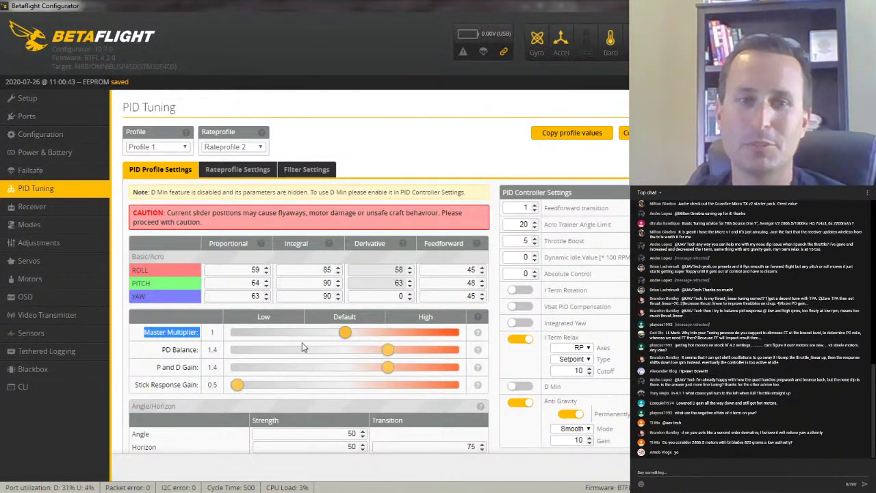
pyautogui.click(214, 331)
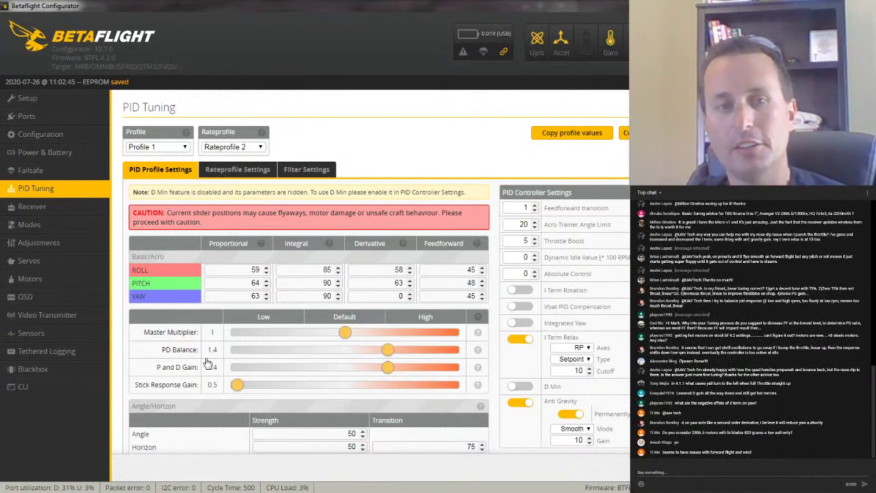
# - Raise Stick Response Gain to 2 and set Feedforward transition to 0
pyautogui.moveTo(239, 385); pyautogui.dragTo(430, 385)
pyautogui.click(441, 384)
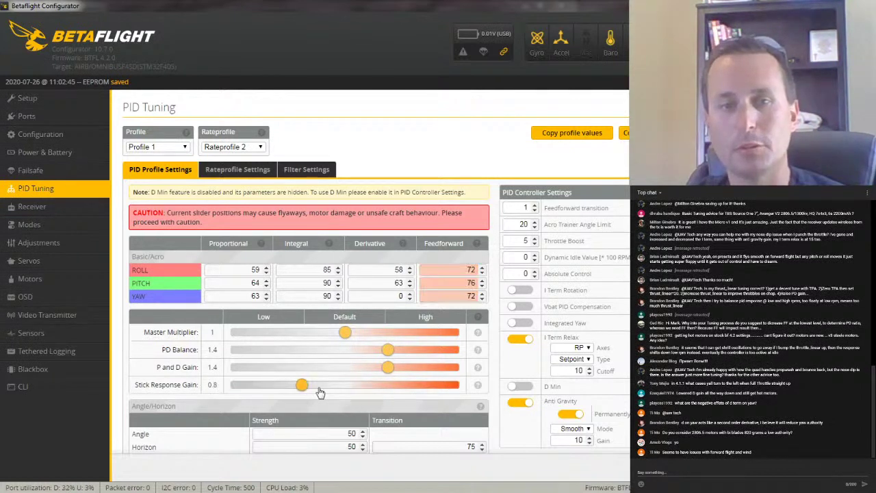
pyautogui.click(454, 384)
pyautogui.click(535, 210)
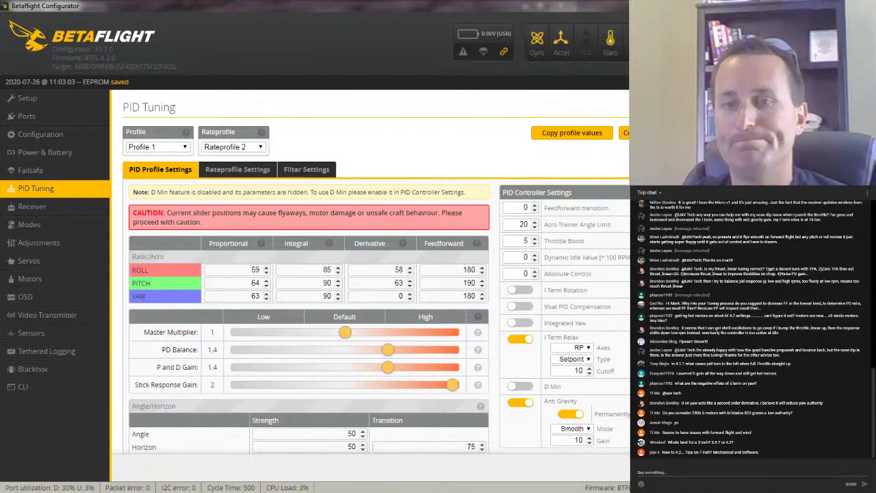
# - Examine the TPA and TPA Breakpoint values in the rate profile settings
pyautogui.click(250, 176)
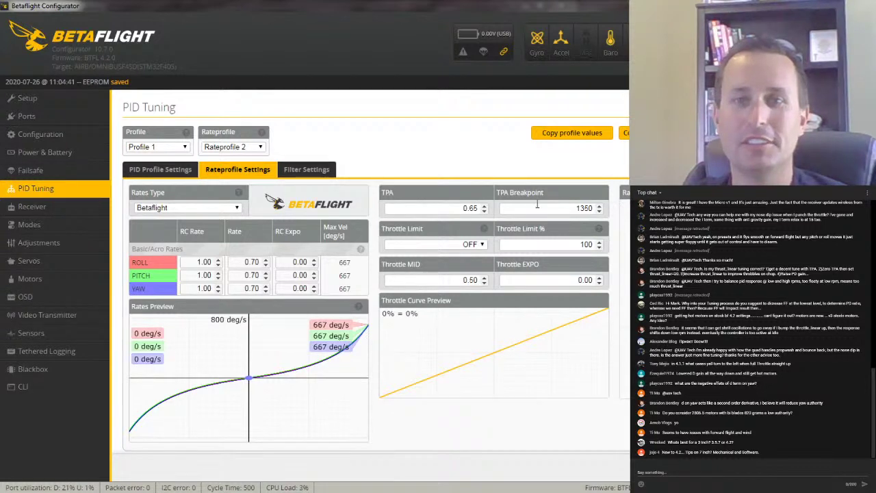
pyautogui.doubleClick(578, 208)
pyautogui.click(580, 208)
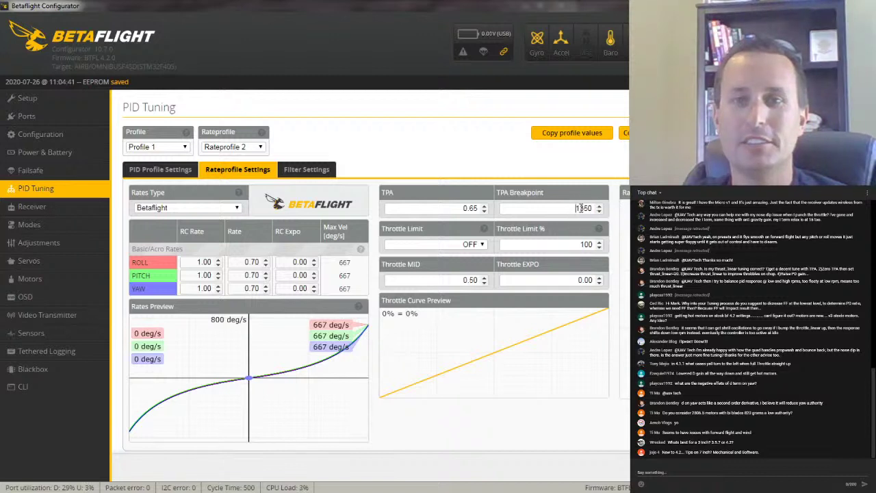
pyautogui.moveTo(580, 208); pyautogui.dragTo(549, 210)
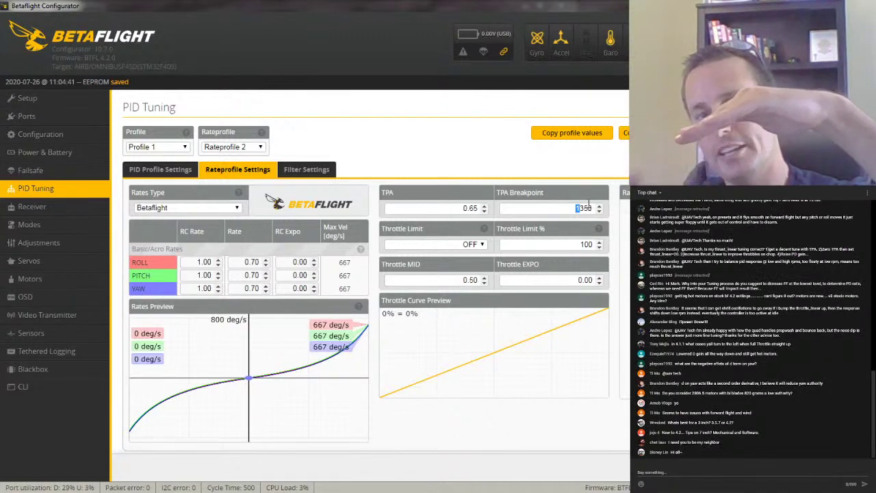
pyautogui.doubleClick(464, 209)
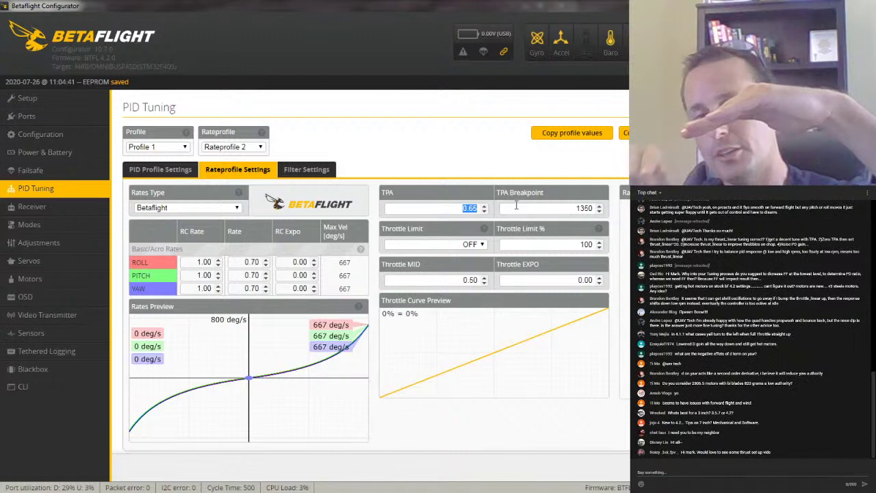
# - Check the PID profile settings, return to the rate profile settings, and set TPA Breakpoint to 1750
pyautogui.click(163, 172)
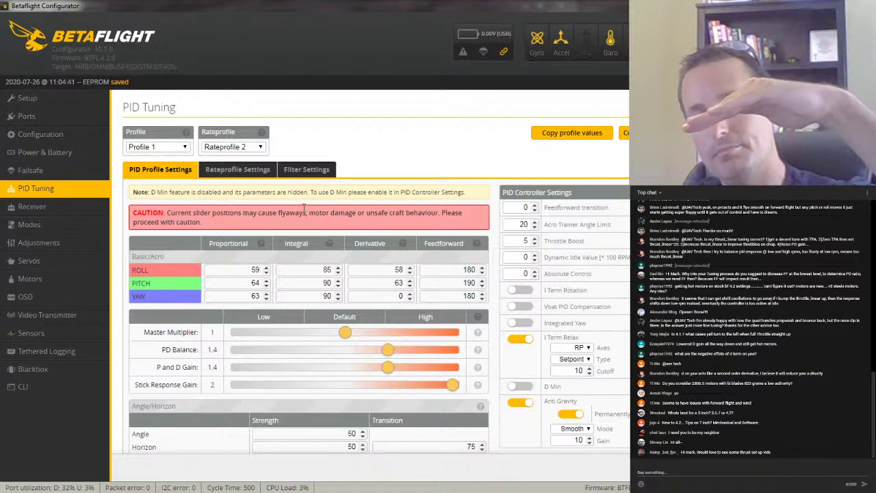
pyautogui.click(265, 172)
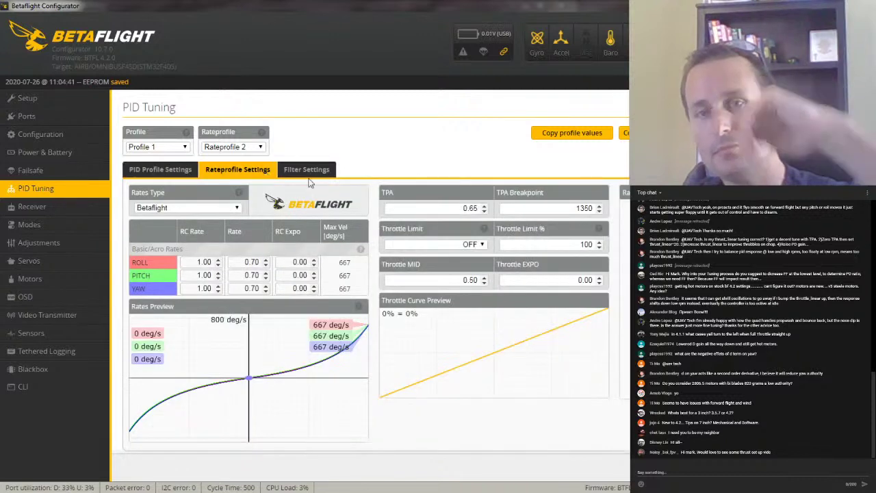
pyautogui.doubleClick(570, 207)
pyautogui.write('1')
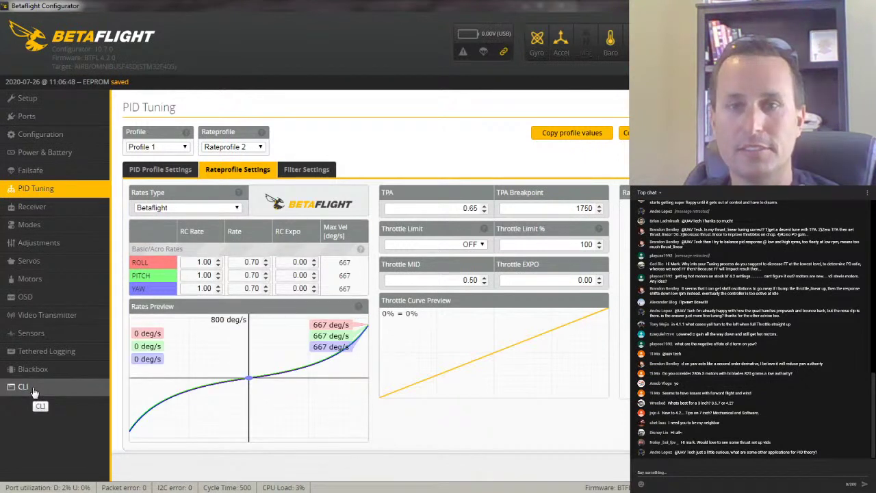
# - Switch to the Windows Explorer window, widen it, and open Local Disk (C:) under Computer
pyautogui.hotkey('alt', 'Tab')
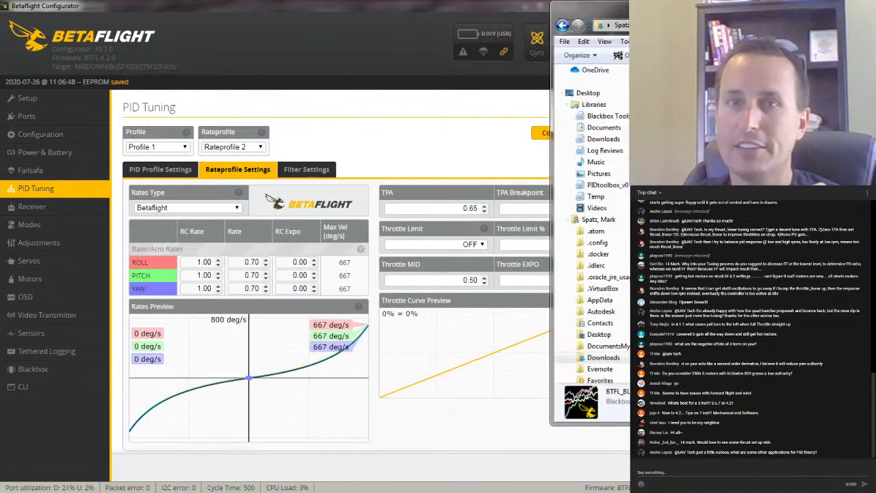
pyautogui.moveTo(551, 84); pyautogui.dragTo(431, 89)
pyautogui.click(448, 233)
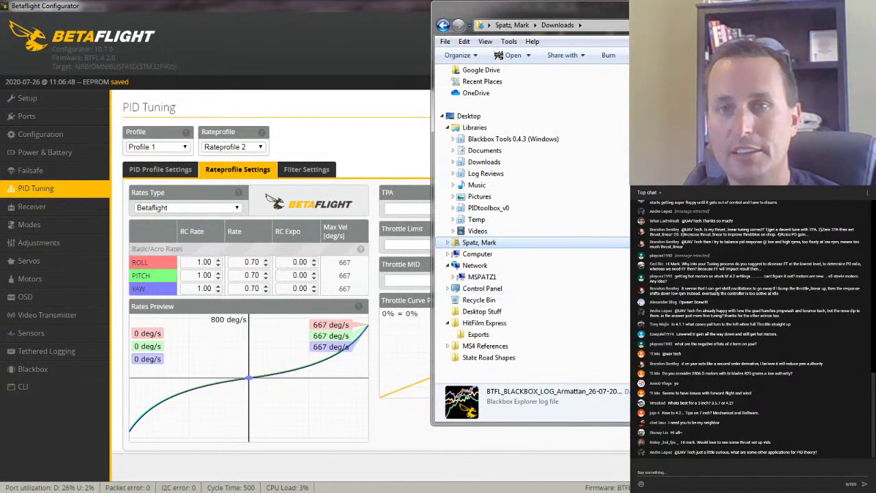
pyautogui.click(476, 254)
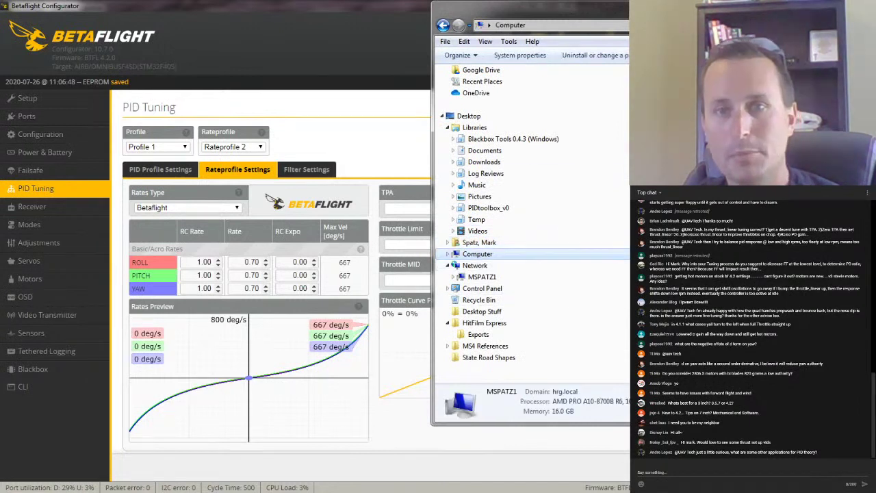
pyautogui.click(488, 328)
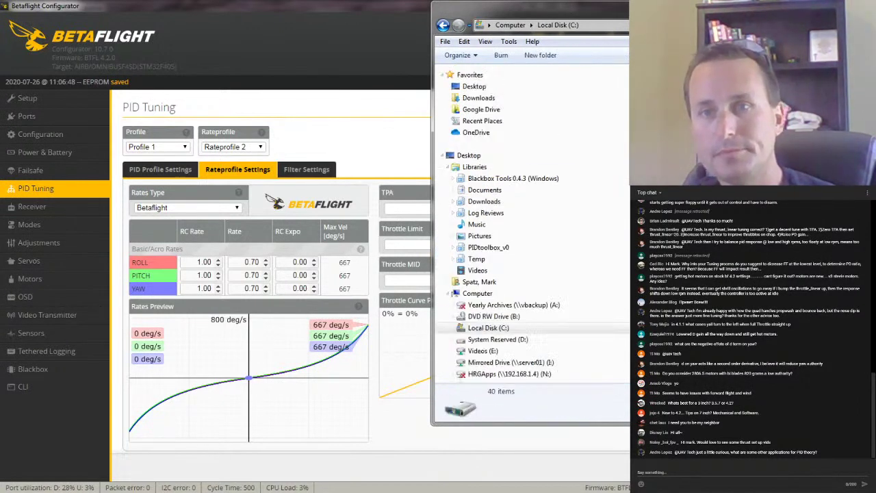
# - Collapse the DropLocal folder and browse into the _UAVtech folder inside GoogleDrive on Local Disk (C:)
pyautogui.click(488, 357)
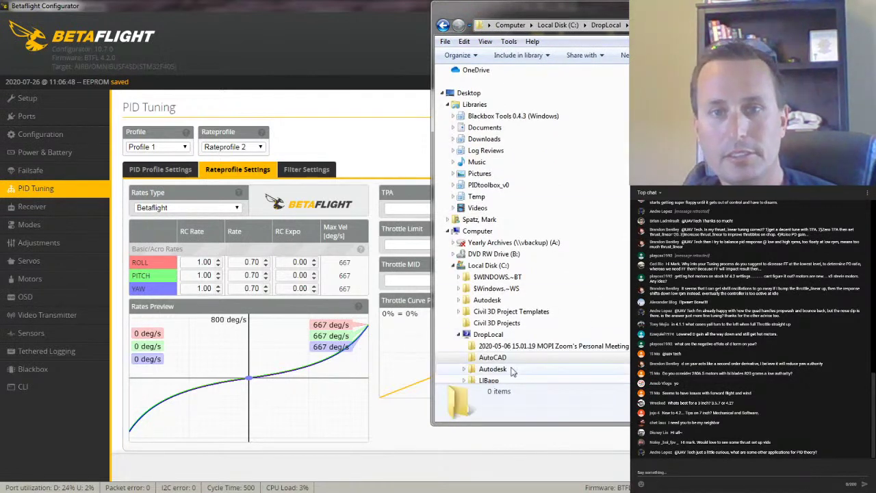
pyautogui.click(472, 323)
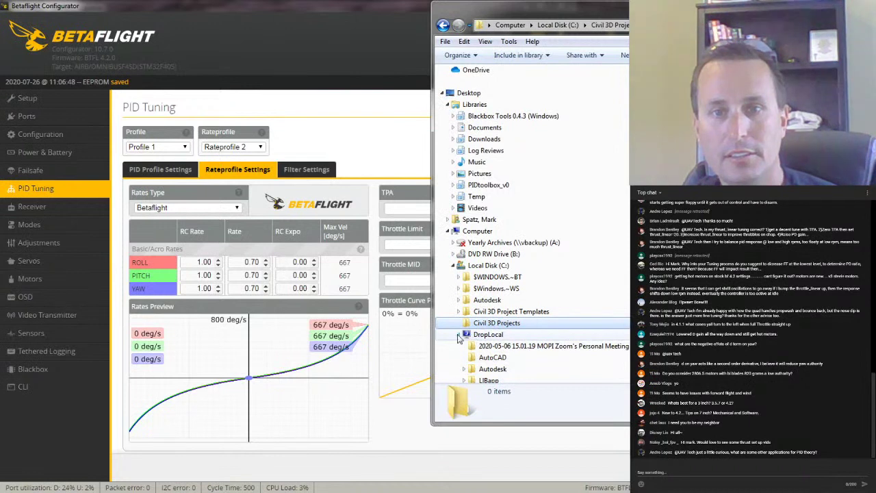
pyautogui.click(459, 336)
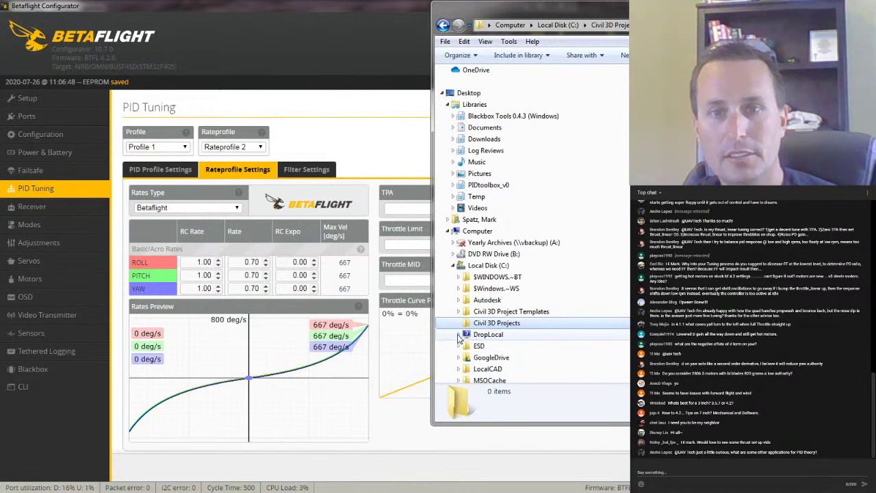
pyautogui.click(485, 359)
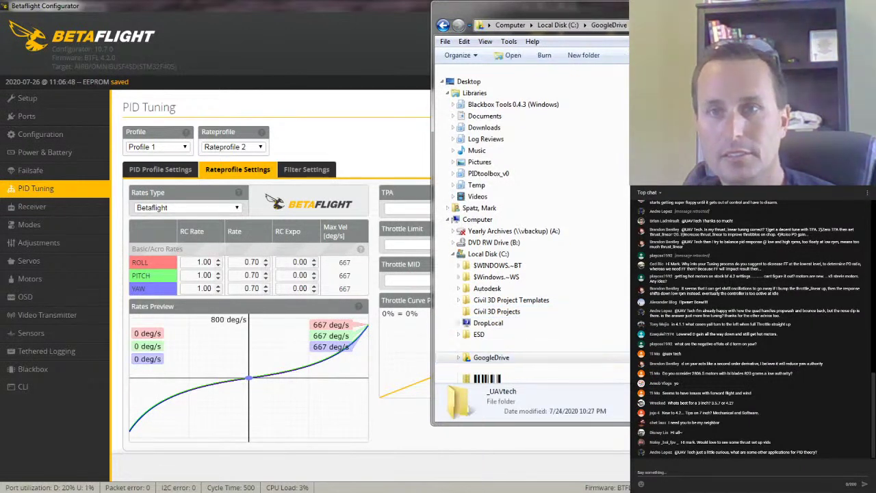
pyautogui.press('Right')
pyautogui.press('Right')
pyautogui.press('Down')
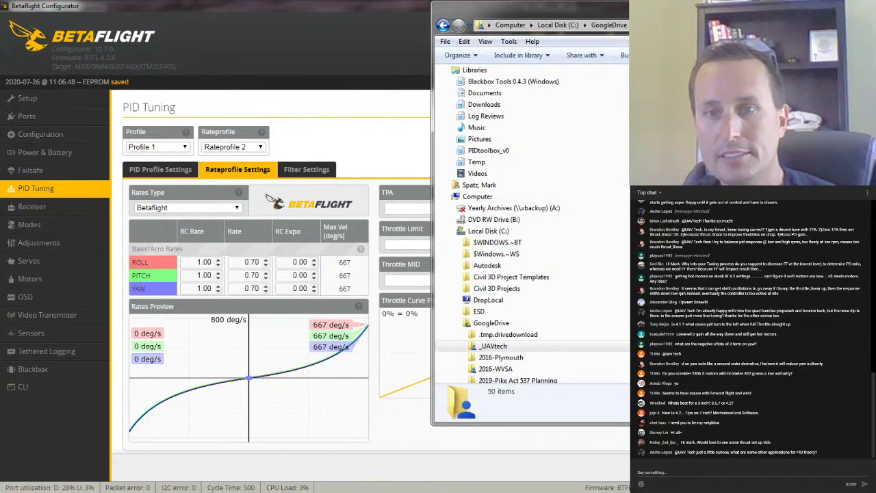
pyautogui.press('Tab')
pyautogui.press('Up')
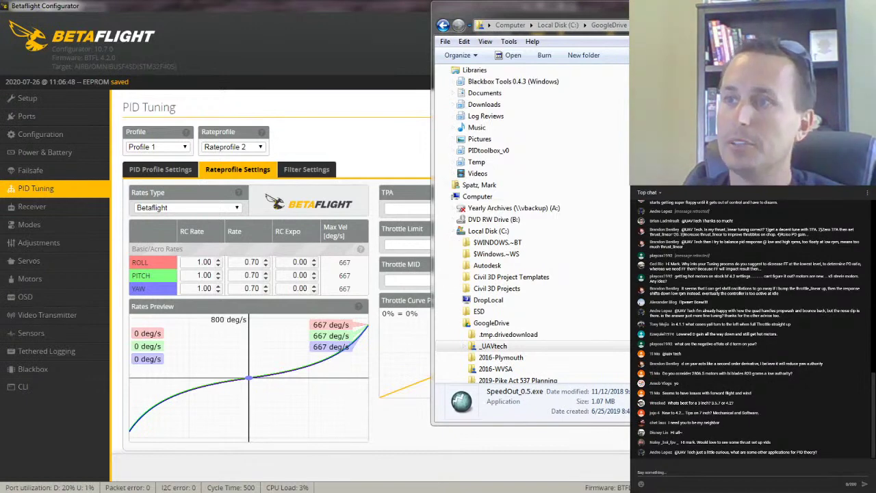
# - Switch to the Thrust Linearization.xlsx workbook in Excel and examine the P, I and D gain curves in the chart
pyautogui.hotkey('alt', 'Tab')
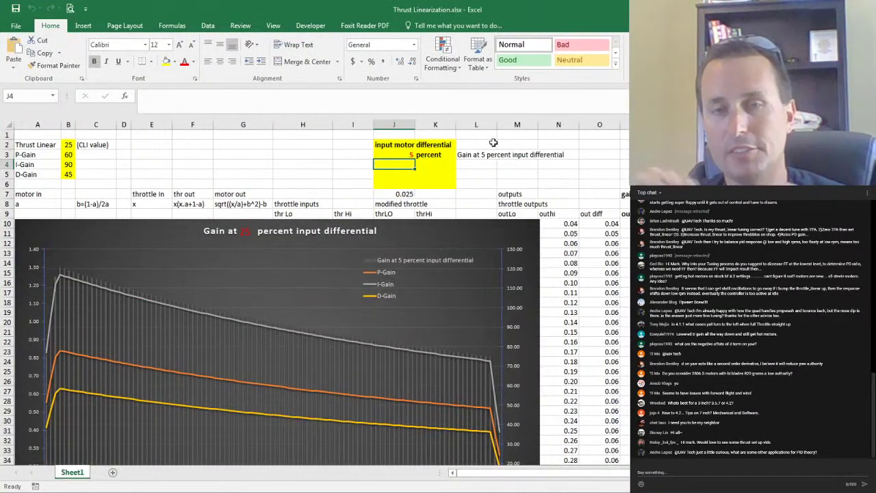
pyautogui.click(233, 157)
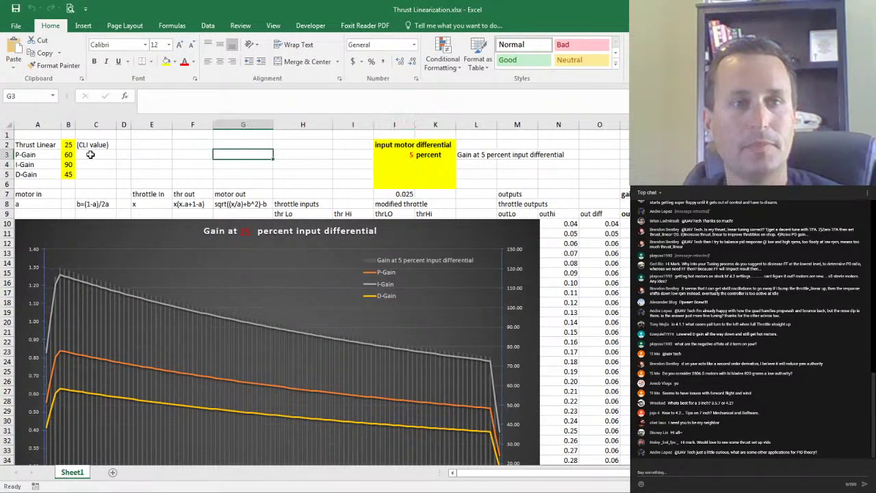
pyautogui.scroll(-2, 337, 359)
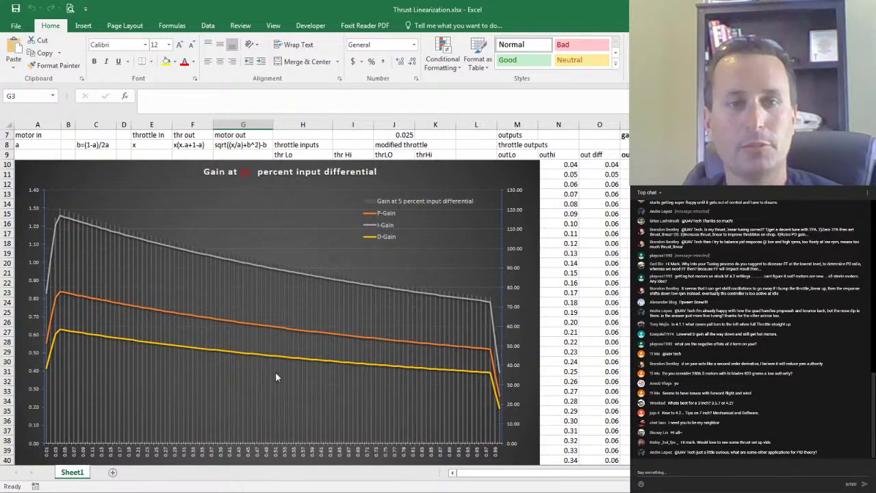
pyautogui.scroll(2, 187, 188)
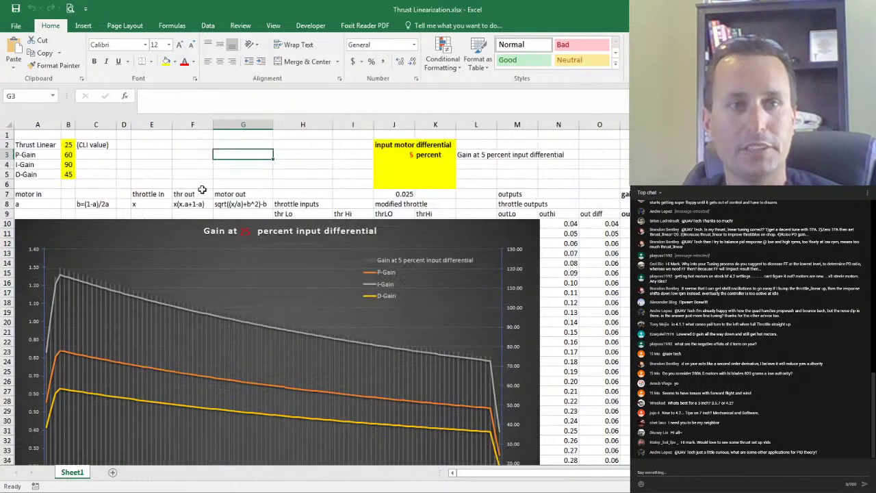
# - Set the P-Gain, I-Gain and D-Gain input cells to 50 each
pyautogui.click(68, 154)
pyautogui.write('50')
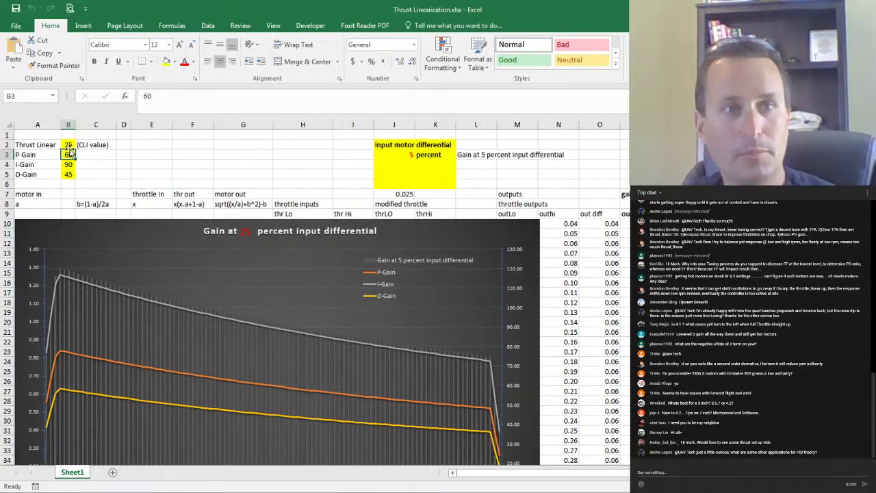
pyautogui.press('Return')
pyautogui.write('50')
pyautogui.press('Return')
pyautogui.write('50')
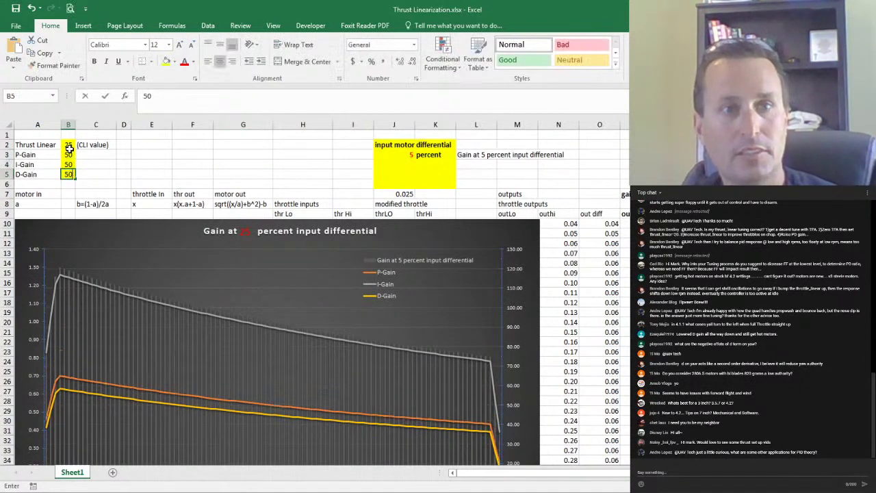
pyautogui.press('Return')
pyautogui.click(225, 174)
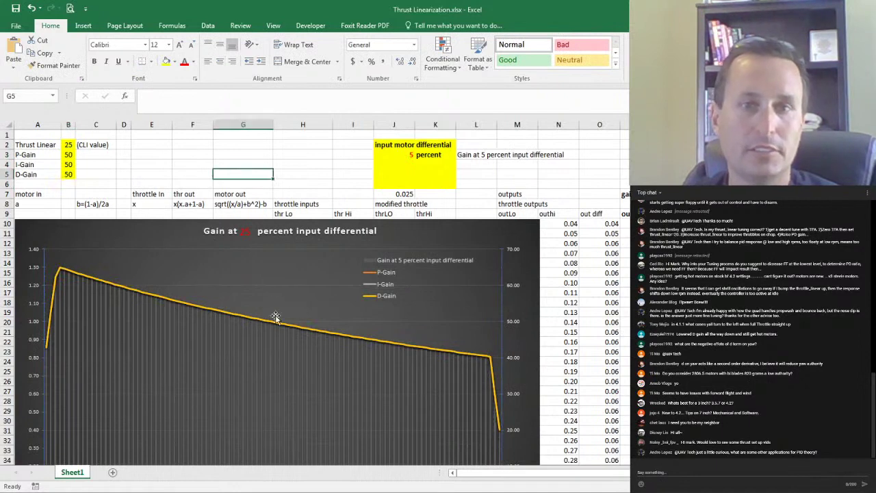
# - Examine the enlarged gain chart across the throttle range, from the low-throttle peak along the declining curve
pyautogui.scroll(-2, 286, 334)
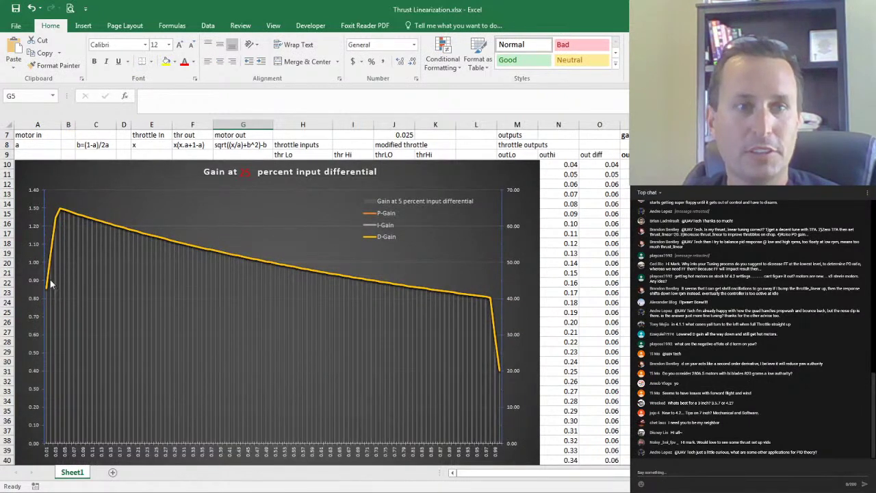
pyautogui.keyDown('ctrl'); pyautogui.scroll(2, 34, 279); pyautogui.keyUp('ctrl')
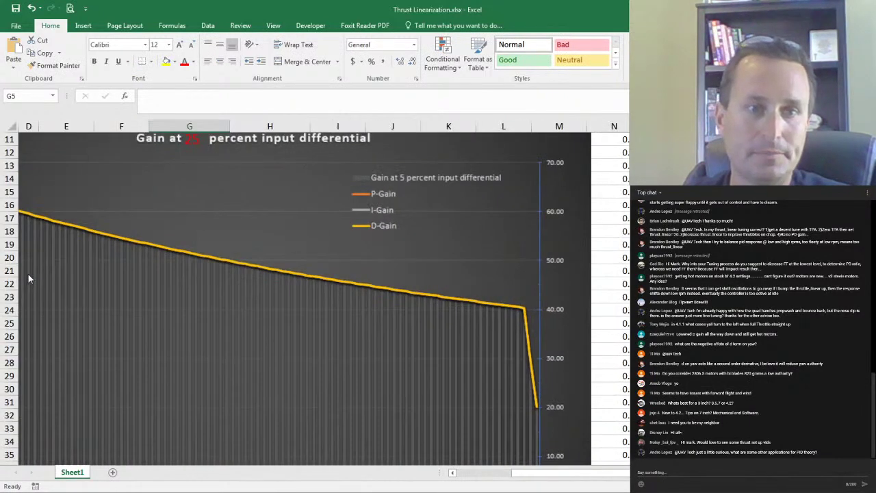
pyautogui.hscroll(-3, 474, 389)
pyautogui.scroll(-3, 541, 448)
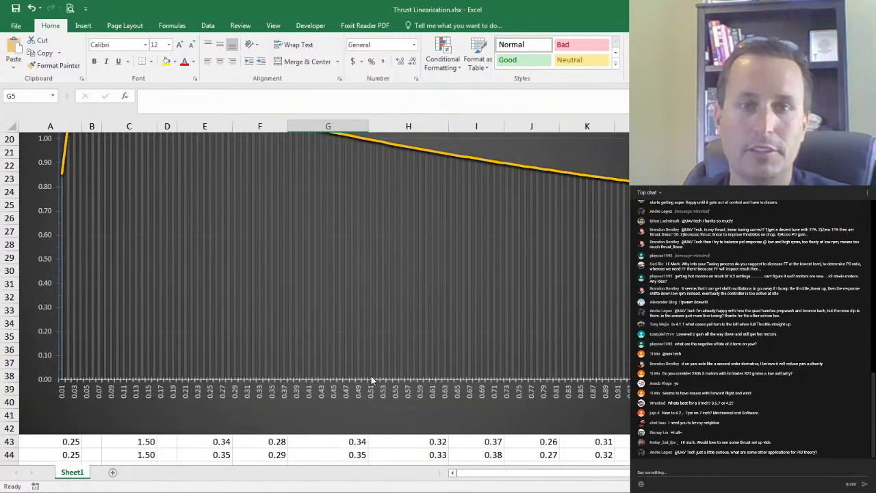
pyautogui.scroll(1, 372, 361)
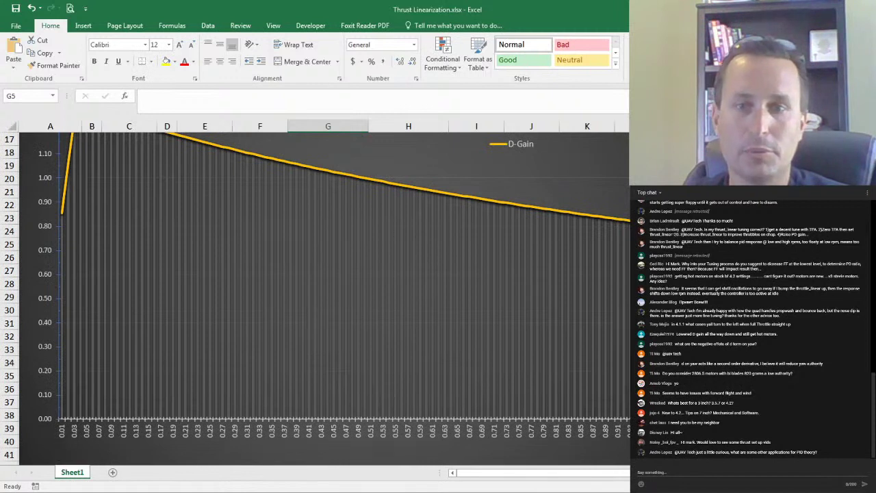
pyautogui.scroll(1, 596, 353)
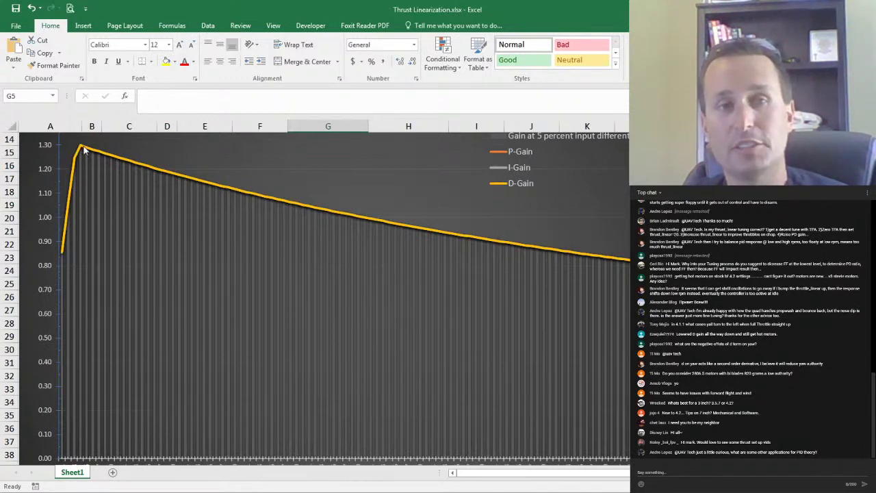
pyautogui.scroll(5, 170, 178)
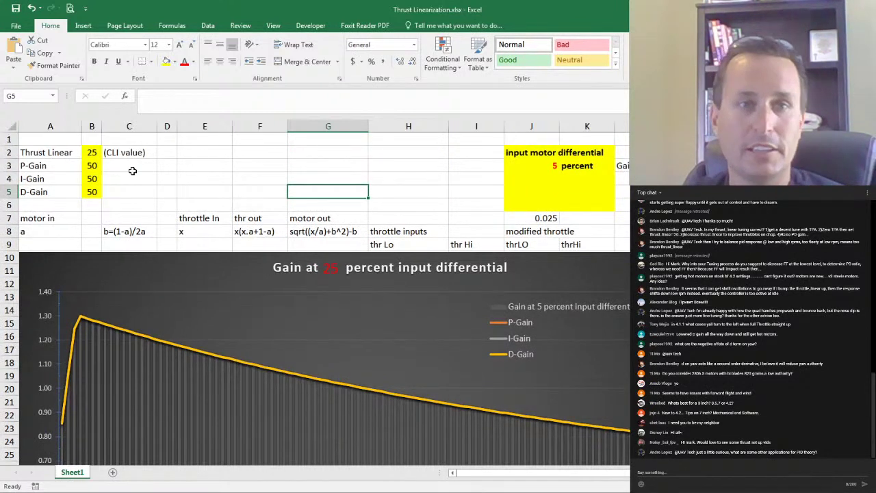
# - Set the Thrust Linear value to 0 and check the gain chart
pyautogui.click(100, 152)
pyautogui.write('0')
pyautogui.press('Return')
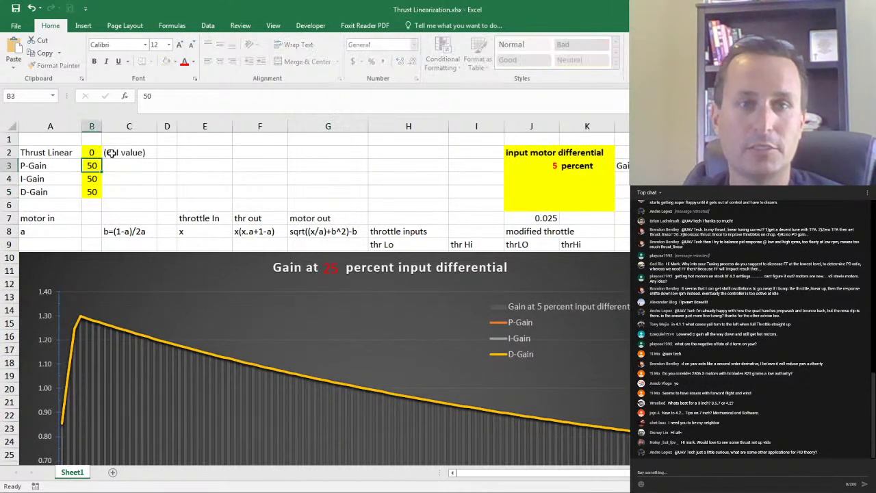
pyautogui.scroll(-2, 214, 206)
pyautogui.scroll(2, 214, 207)
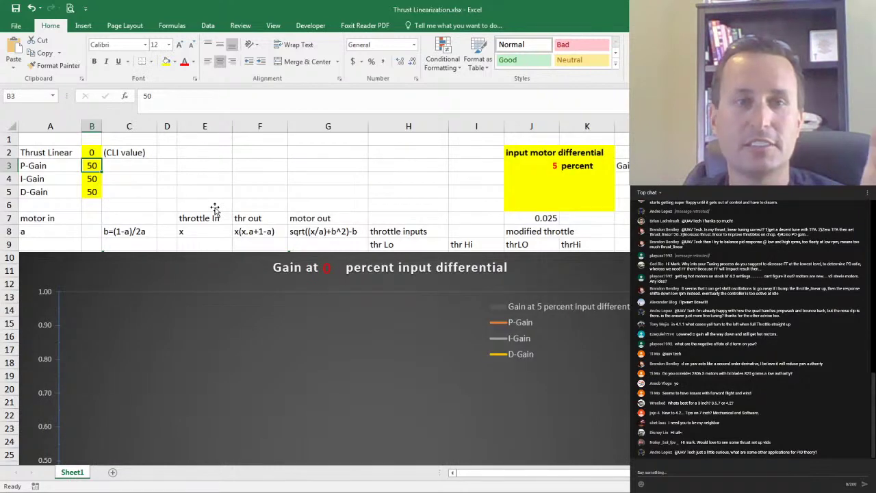
# - Set the Thrust Linear value to 5 and inspect the resulting gain curve
pyautogui.click(89, 151)
pyautogui.scroll(-4, 479, 231)
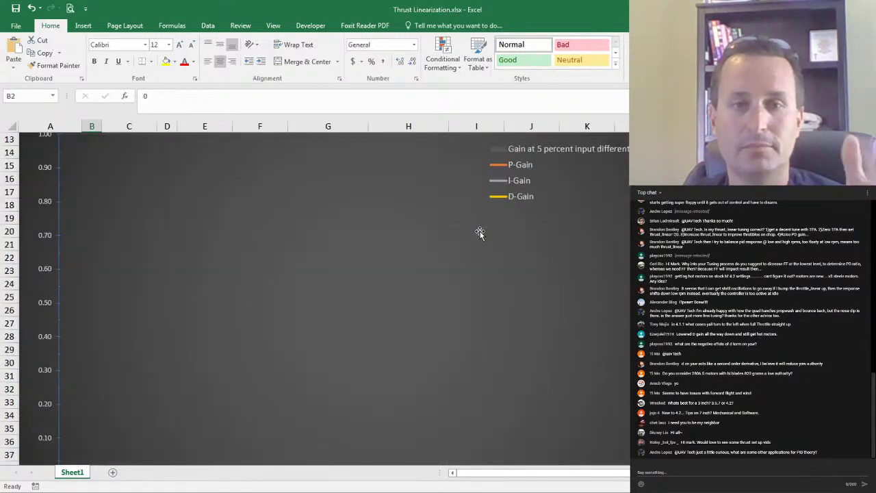
pyautogui.scroll(4, 429, 251)
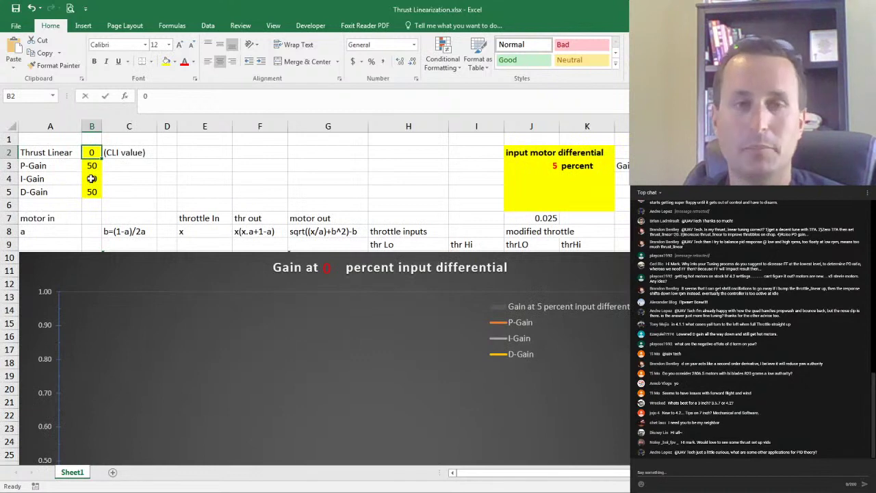
pyautogui.write('5')
pyautogui.press('Return')
pyautogui.scroll(-2, 367, 295)
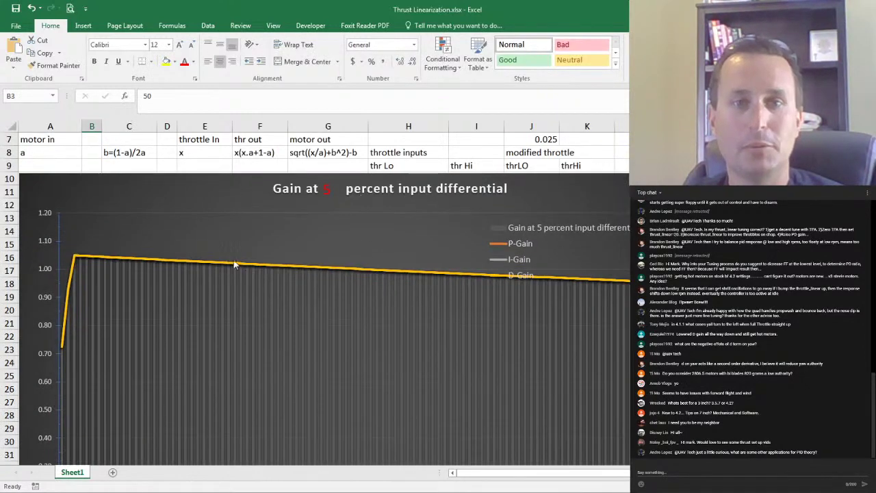
pyautogui.scroll(2, 315, 272)
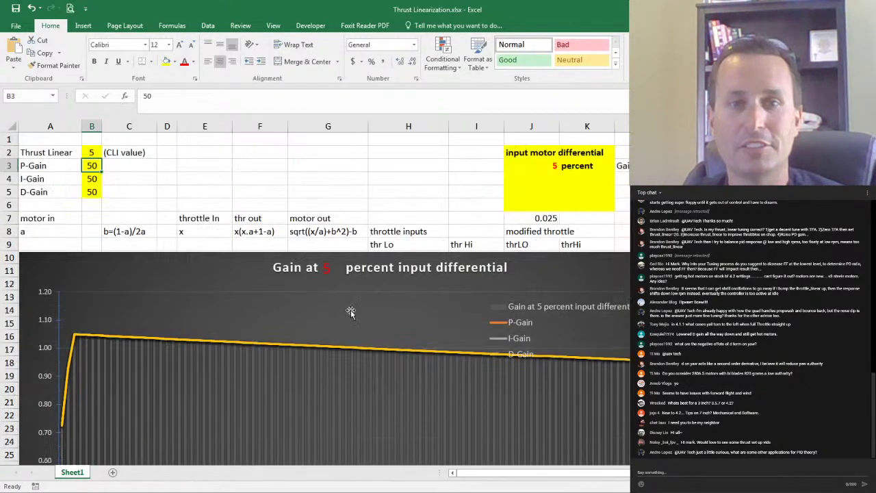
# - Try Thrust Linear values of 10 and 25 to compare their gain curves
pyautogui.click(94, 152)
pyautogui.write('10')
pyautogui.press('Return')
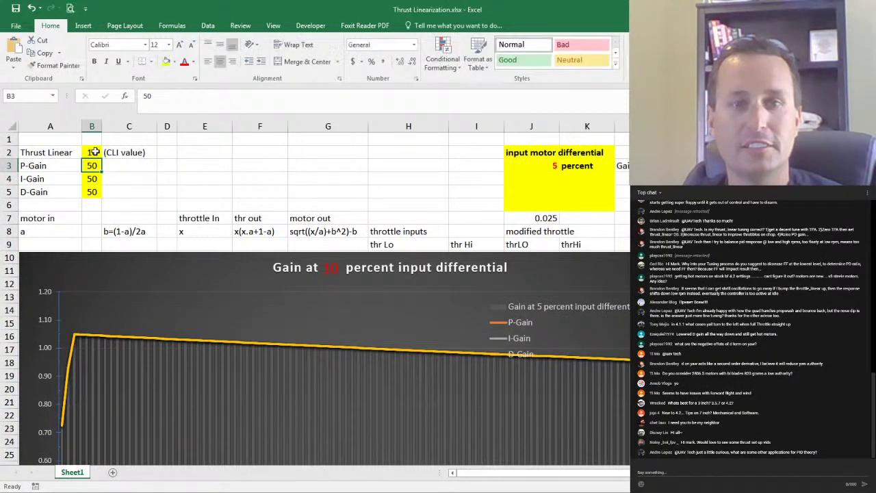
pyautogui.click(94, 152)
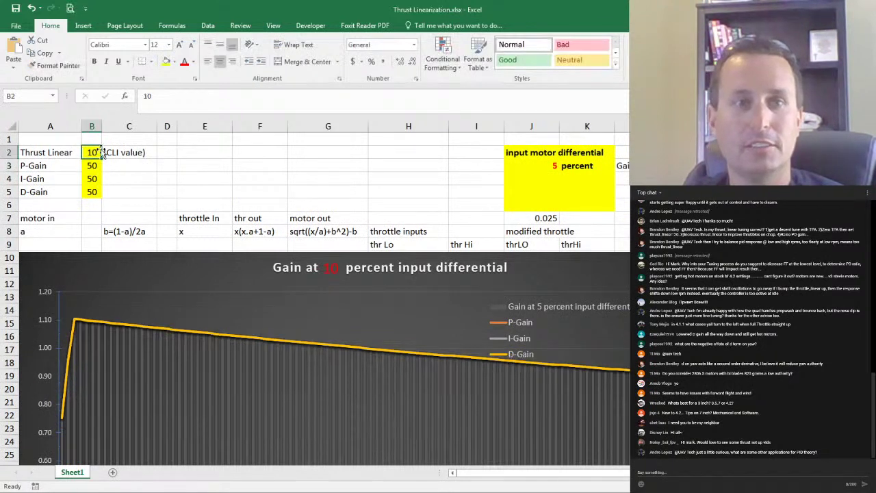
pyautogui.write('25')
pyautogui.press('Return')
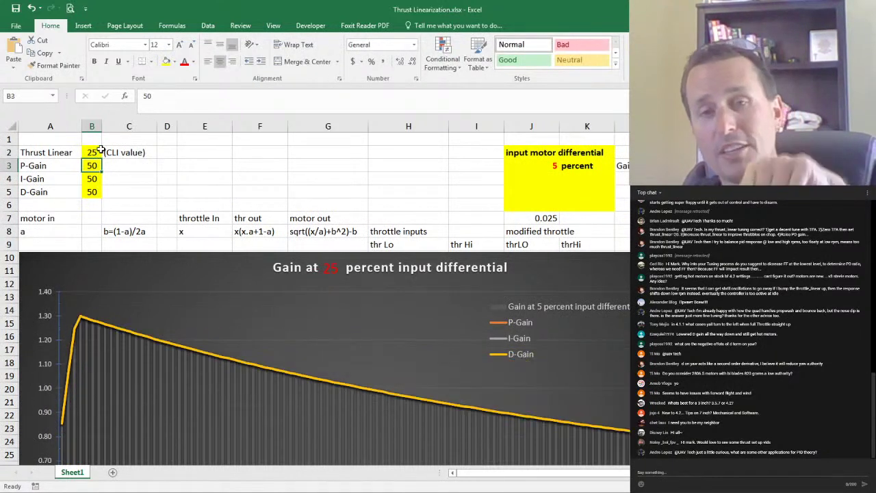
pyautogui.click(89, 151)
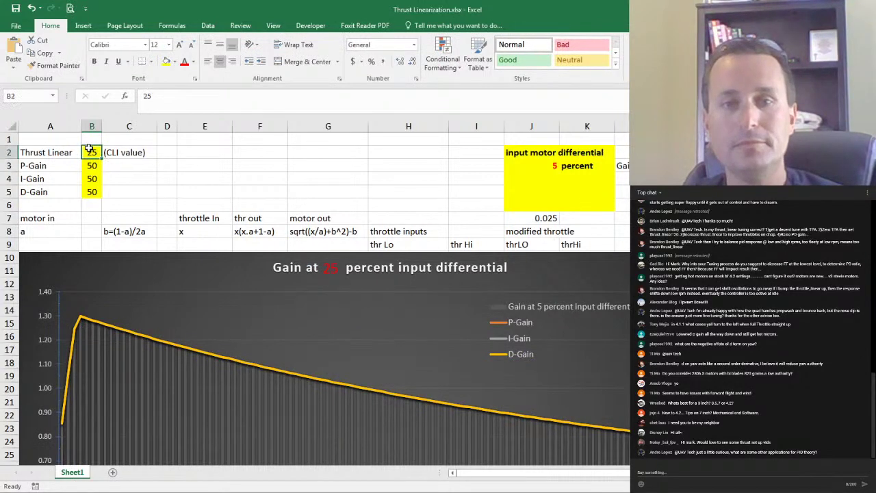
# - Switch to Betaflight Configurator and query the thrust_linear setting in the CLI with "get thrust_linear"
pyautogui.hotkey('alt', 'Tab')
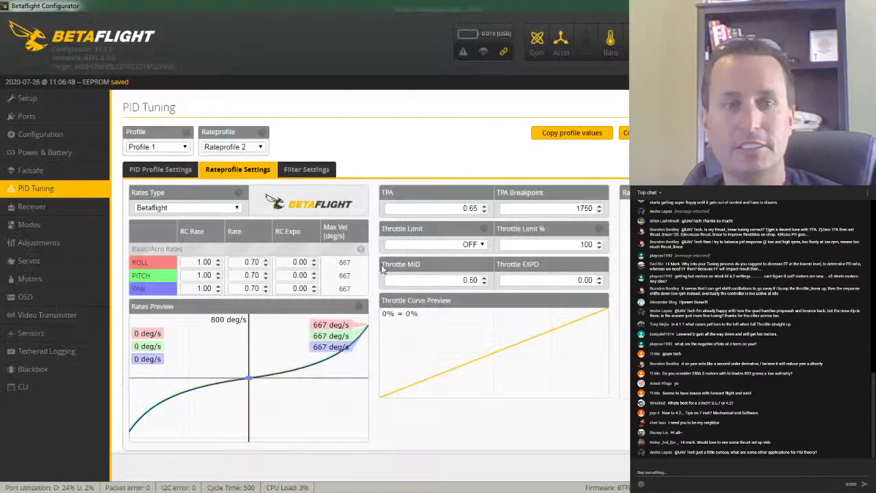
pyautogui.click(109, 382)
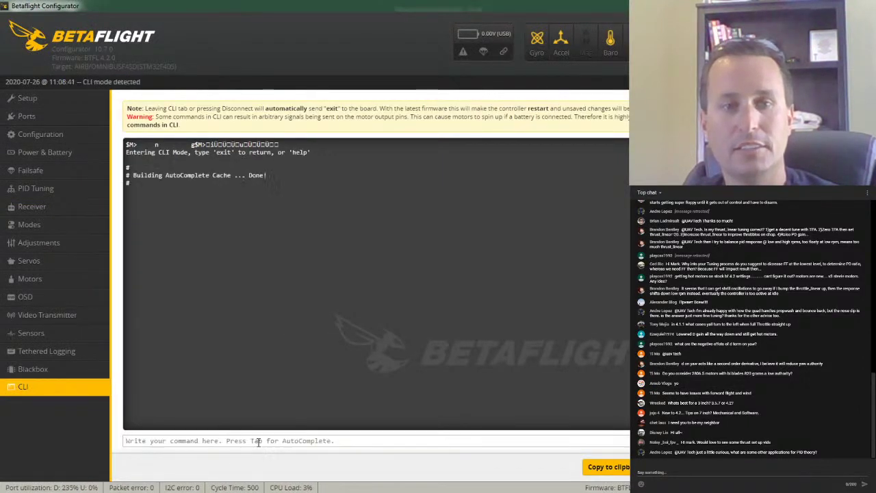
pyautogui.write('get thrus')
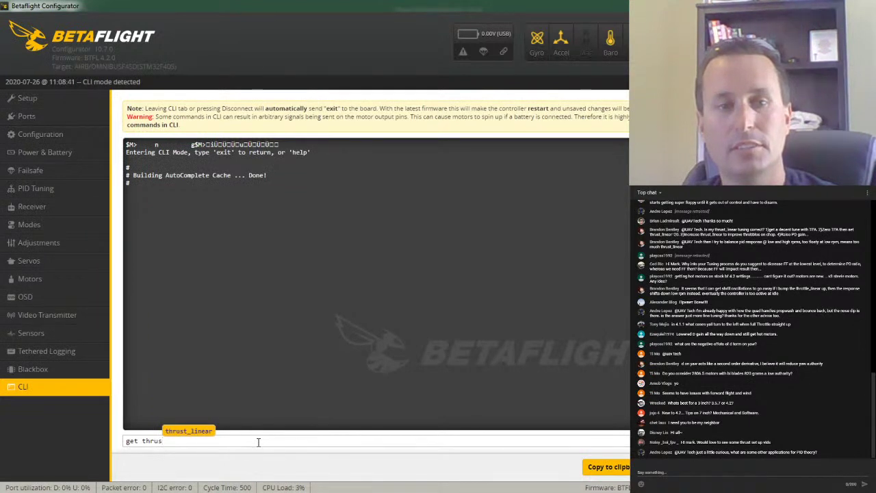
pyautogui.press('Return')
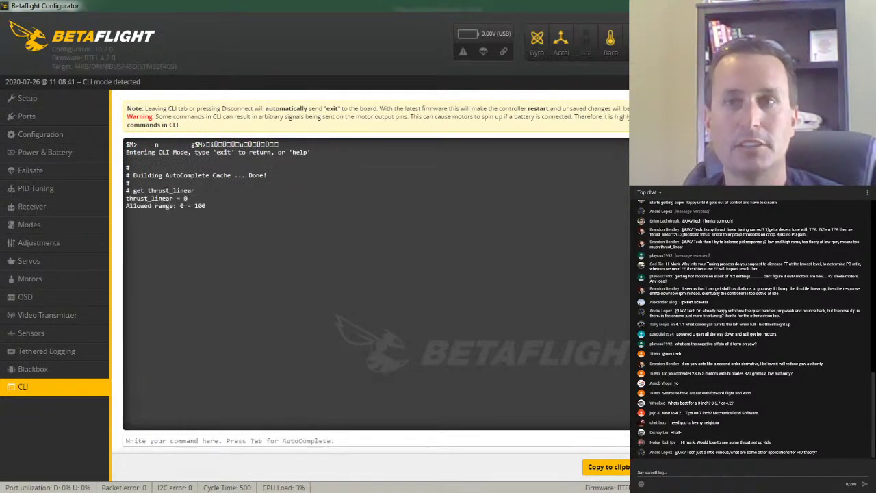
# - Return to the Thrust Linearization workbook in Excel and set the Thrust Linear value to 50
pyautogui.hotkey('alt', 'Tab')
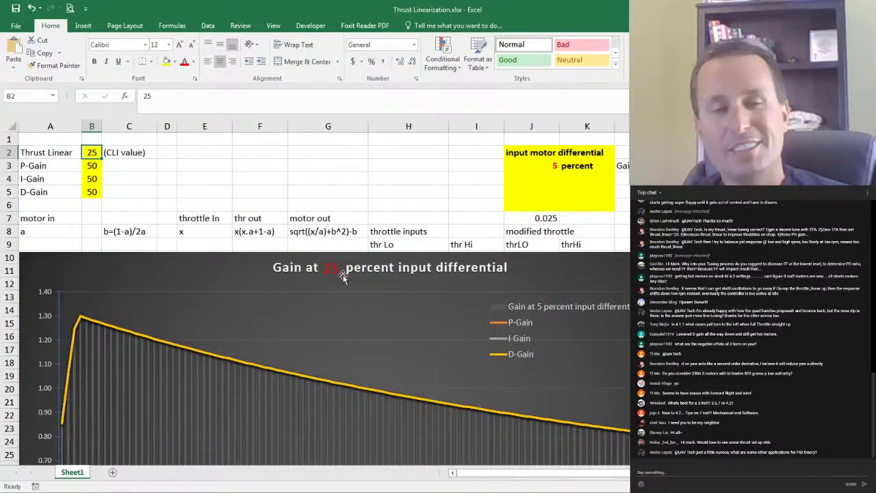
pyautogui.write('50')
pyautogui.press('Return')
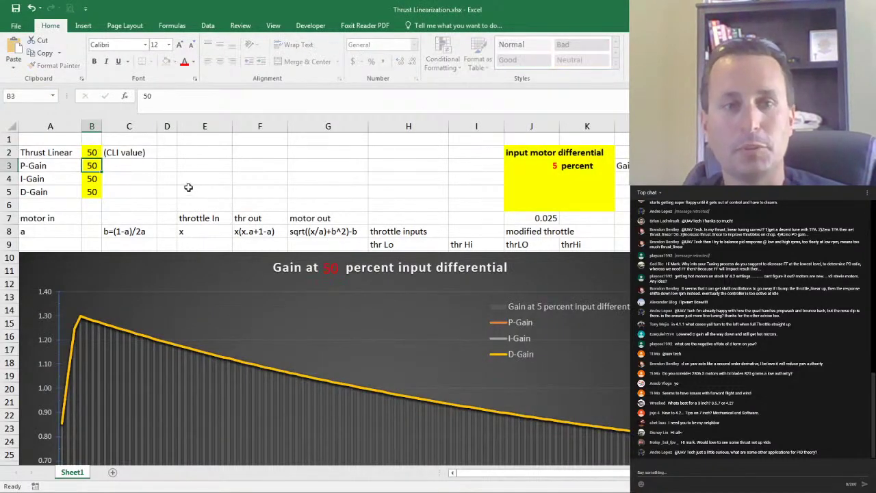
# - Examine the gain curve at Thrust Linear 50, and set the Thrust Linear value to 20
pyautogui.scroll(-1, 116, 174)
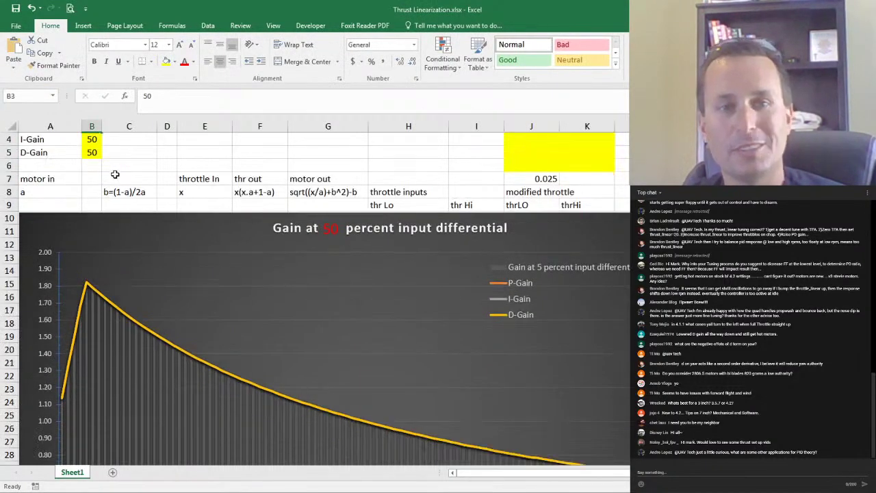
pyautogui.scroll(-1, 116, 174)
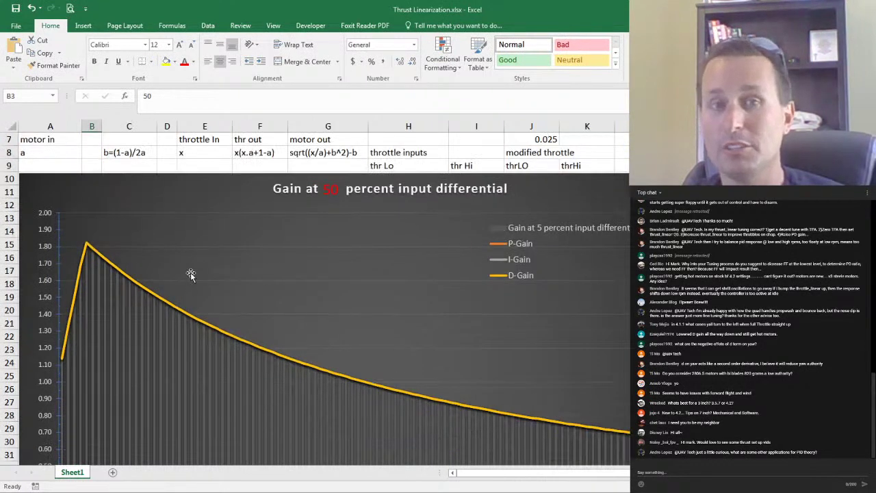
pyautogui.scroll(1, 191, 273)
pyautogui.scroll(-4, 332, 294)
pyautogui.scroll(5, 419, 316)
pyautogui.click(96, 152)
pyautogui.write('20')
pyautogui.press('Return')
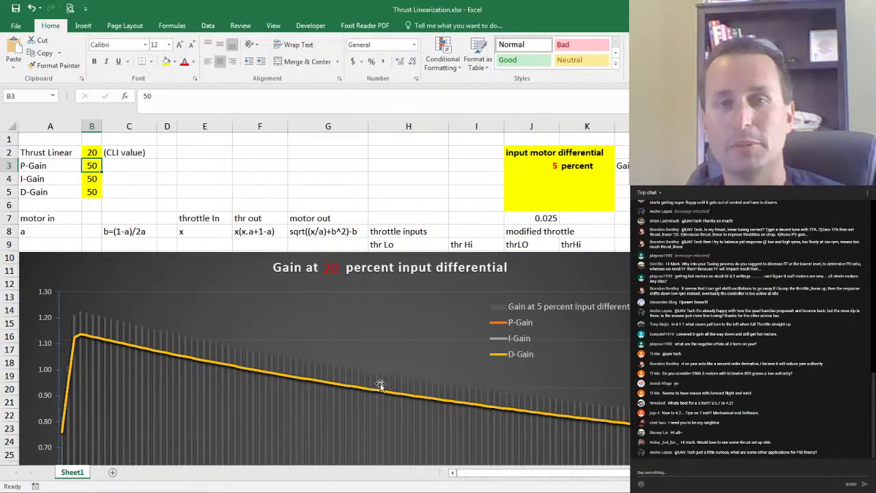
# - Switch to PID Tuning in Betaflight Configurator, try P and D Gain at 1.7, and set it back to 1.4
pyautogui.hotkey('alt', 'Tab')
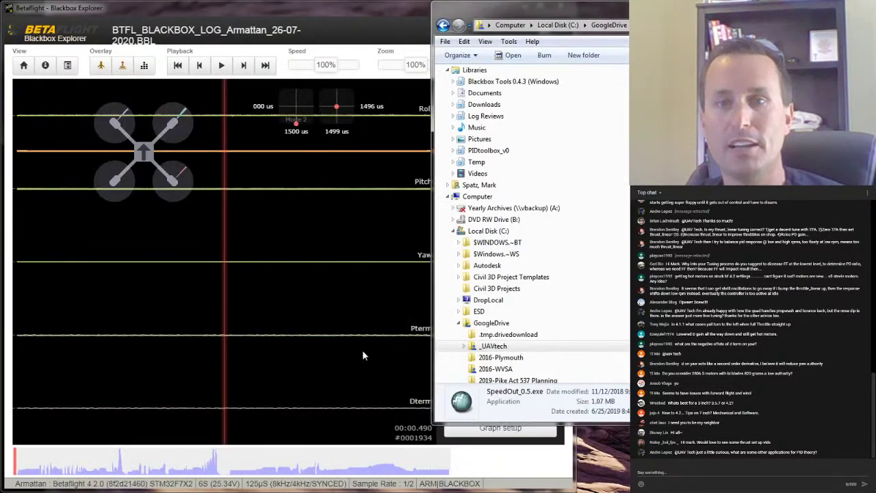
pyautogui.hotkey('alt', 'Tab')
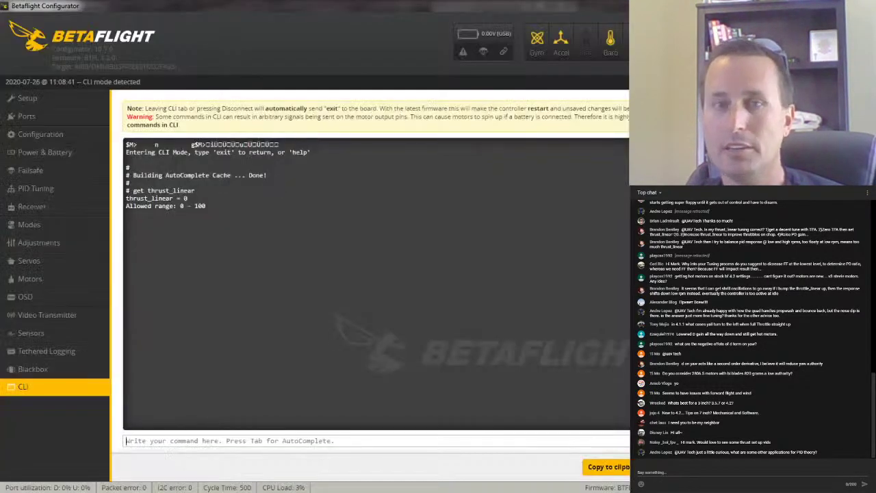
pyautogui.click(38, 186)
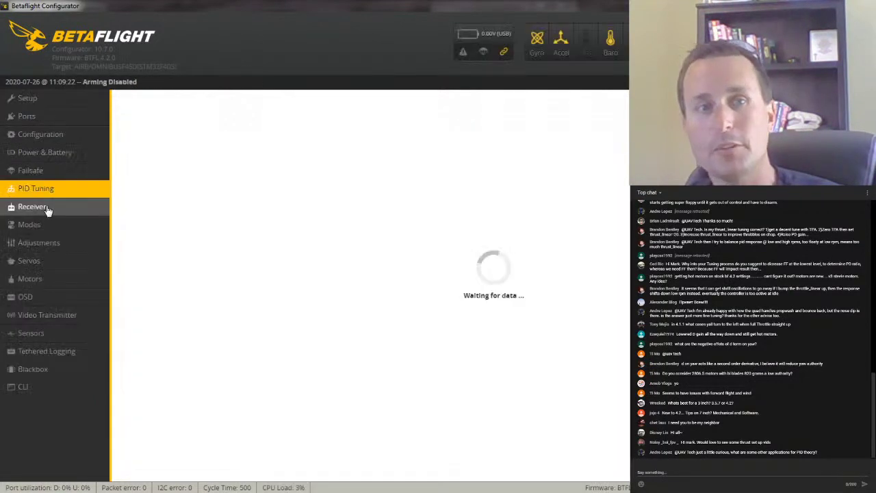
pyautogui.moveTo(387, 367); pyautogui.dragTo(422, 370)
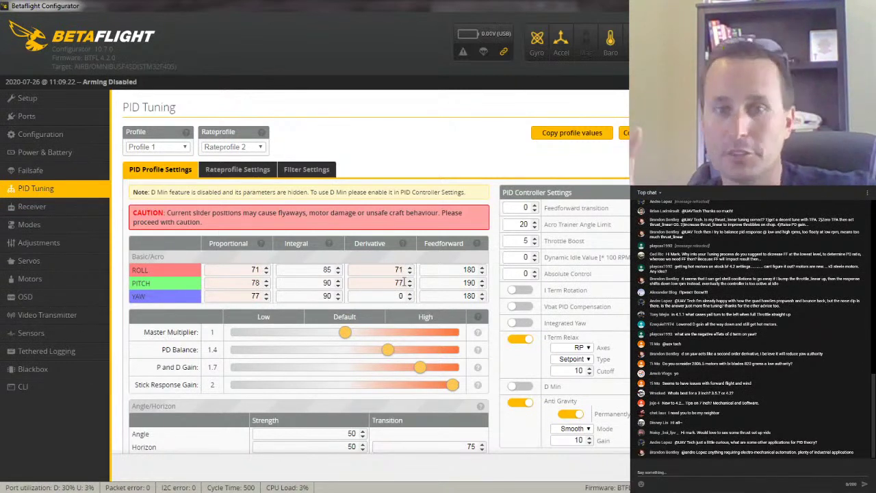
pyautogui.moveTo(422, 368); pyautogui.dragTo(388, 368)
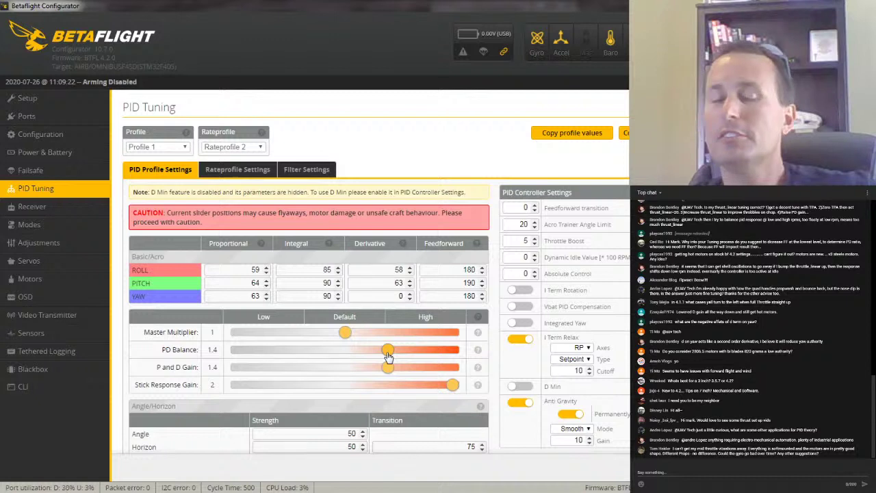
# - Try alternating the P and D Gain slider between 1.5 and 1.4 to compare the PID values
pyautogui.moveTo(388, 368); pyautogui.dragTo(402, 366)
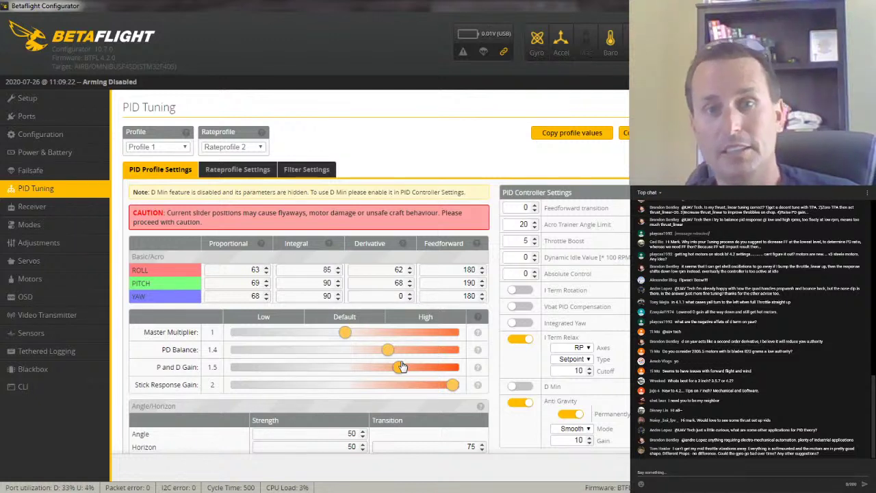
pyautogui.moveTo(399, 368); pyautogui.dragTo(386, 373)
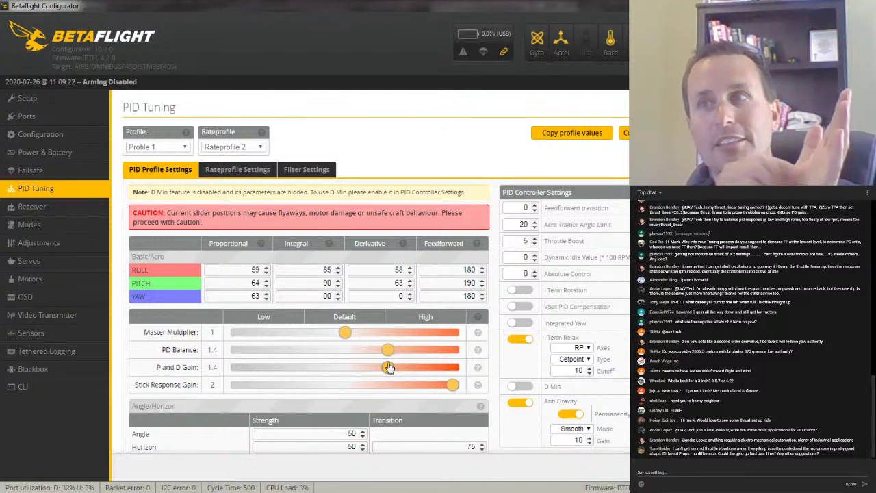
pyautogui.moveTo(387, 367)
pyautogui.mouseDown()
pyautogui.moveTo(402, 371)
pyautogui.moveTo(387, 369)
pyautogui.mouseUp()
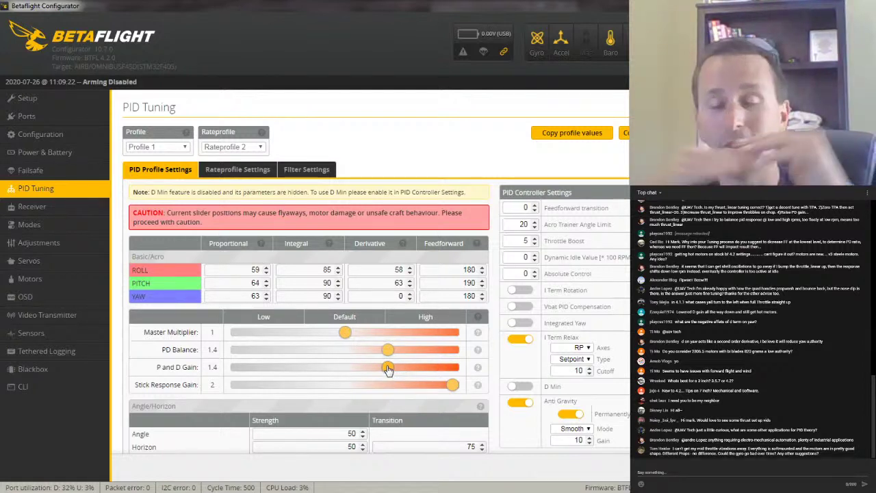
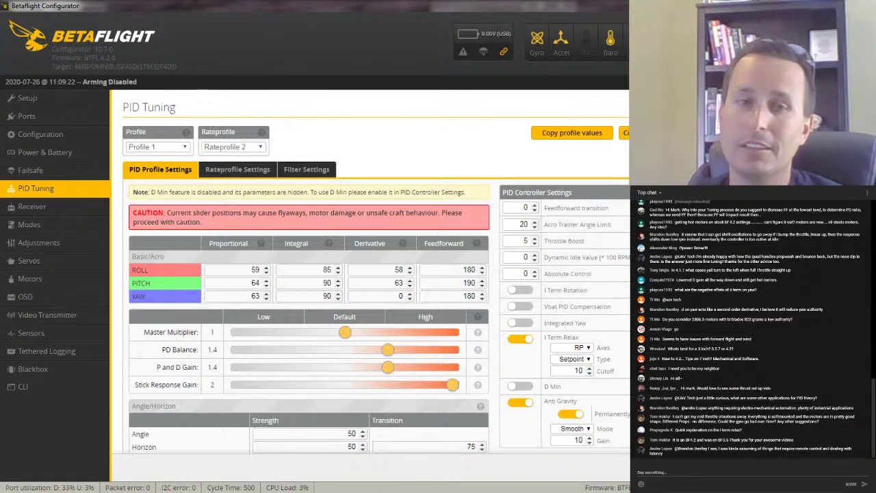
pyautogui.moveTo(395, 367); pyautogui.dragTo(404, 371)
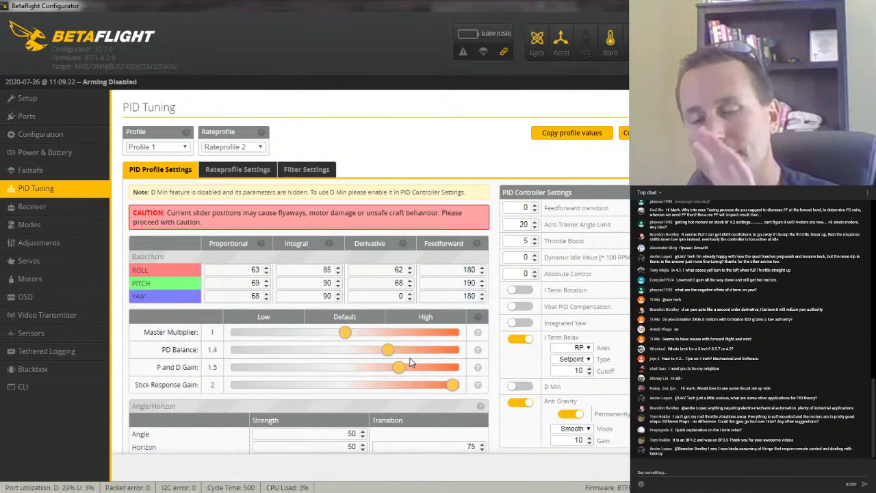
pyautogui.moveTo(398, 372); pyautogui.dragTo(390, 372)
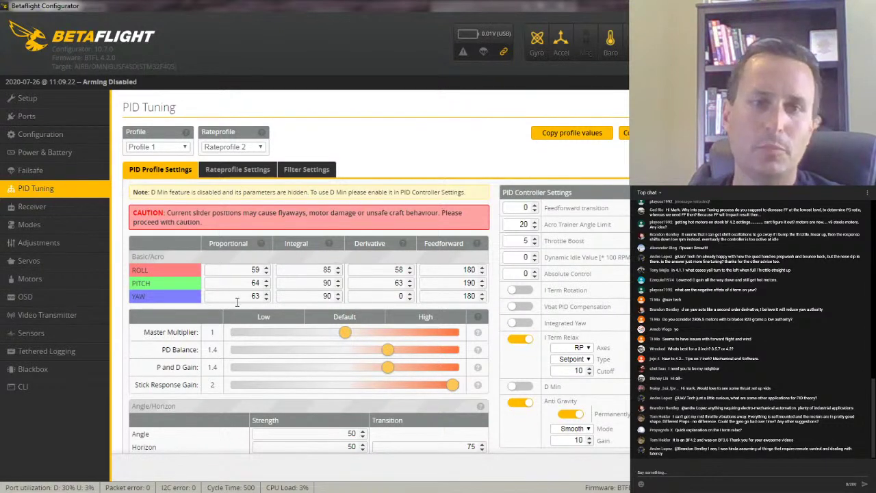
# - Set the P and D Gain, PD Balance and Stick Response Gain sliders to 1
pyautogui.moveTo(387, 367); pyautogui.dragTo(345, 370)
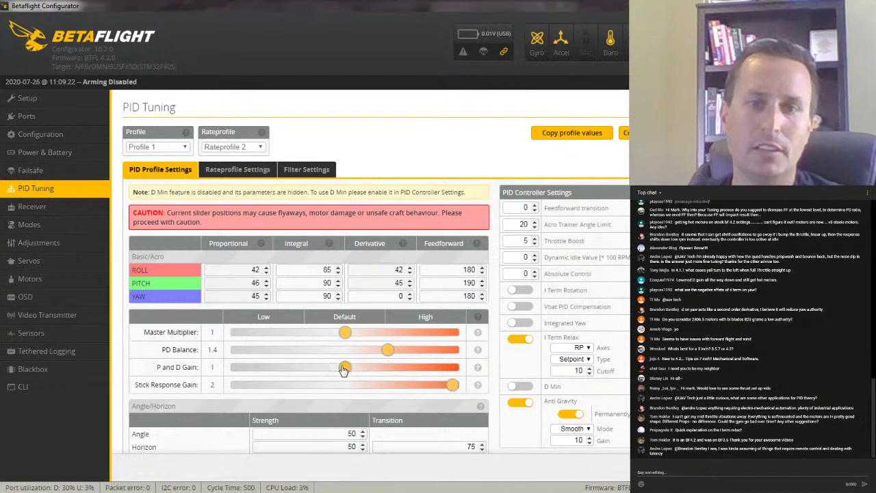
pyautogui.moveTo(390, 323); pyautogui.dragTo(344, 320)
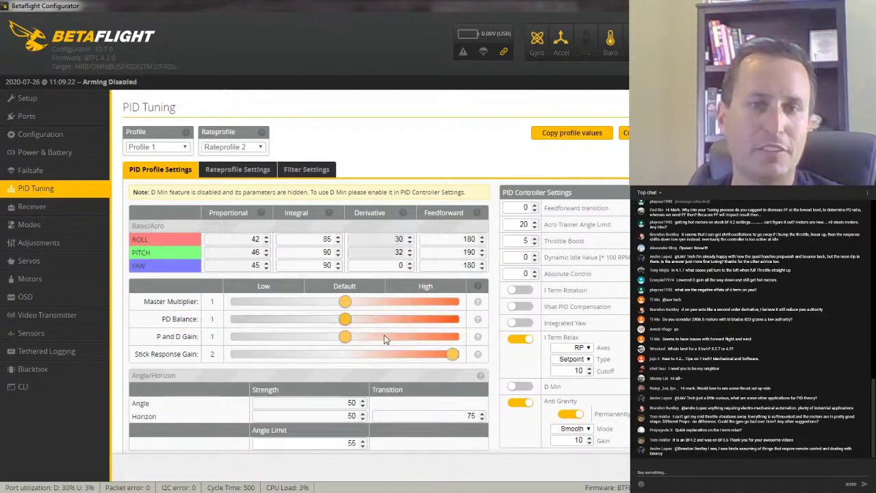
pyautogui.moveTo(453, 355); pyautogui.dragTo(345, 351)
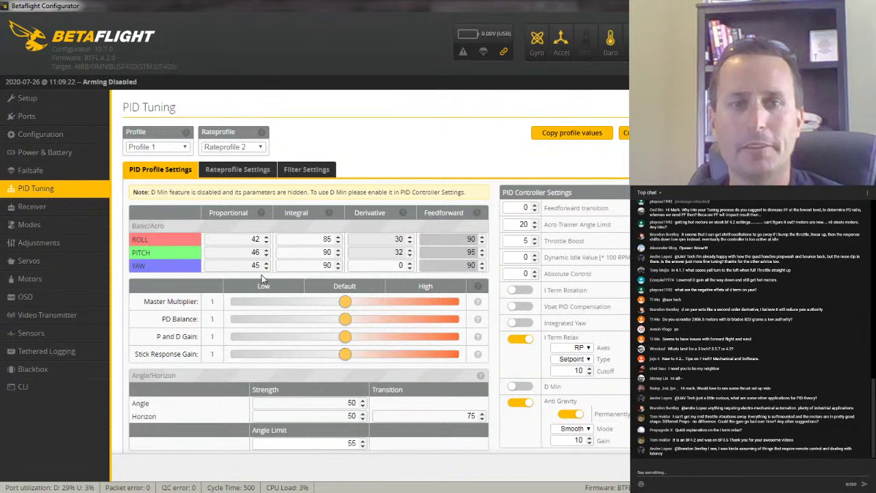
# - Try a yaw Proportional gain of 90, and re-enable the sliders to reset the PID values
pyautogui.moveTo(249, 265); pyautogui.dragTo(277, 266)
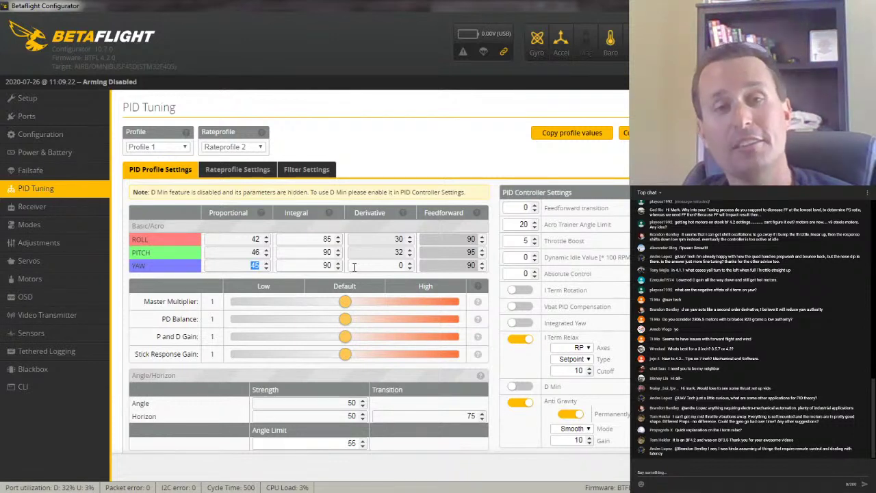
pyautogui.click(253, 265)
pyautogui.doubleClick(253, 266)
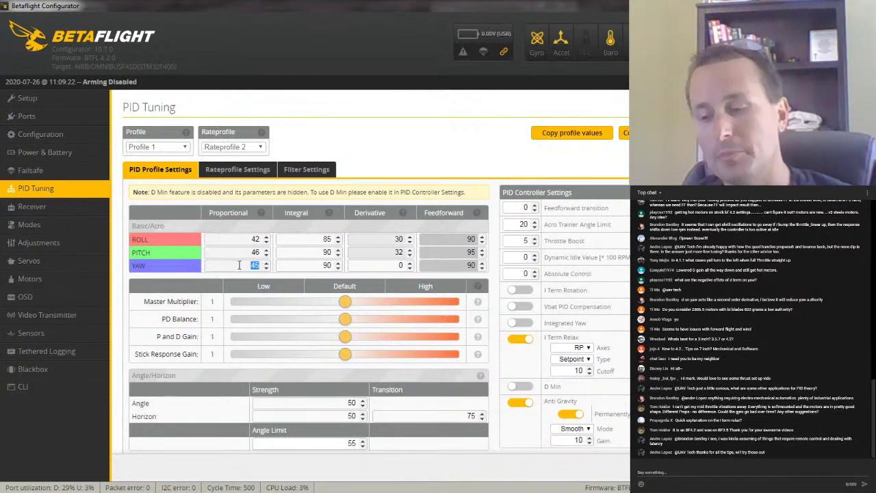
pyautogui.write('90')
pyautogui.press('Tab')
pyautogui.press('Tab')
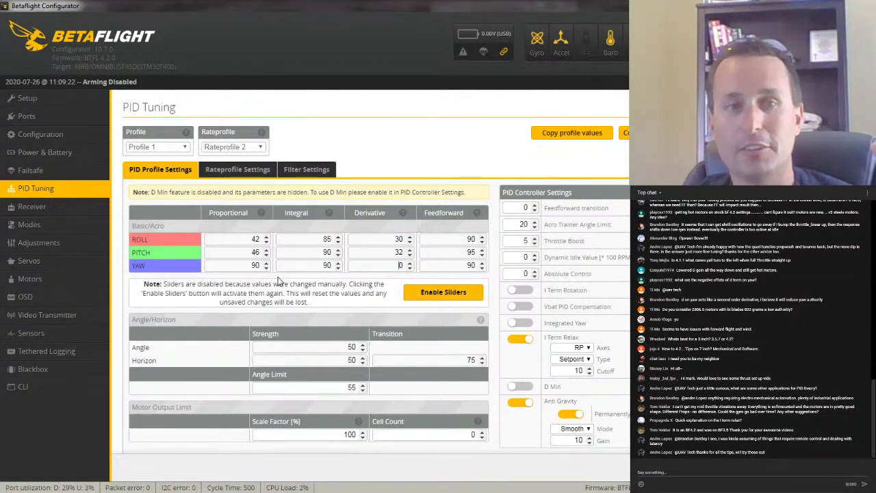
pyautogui.click(423, 296)
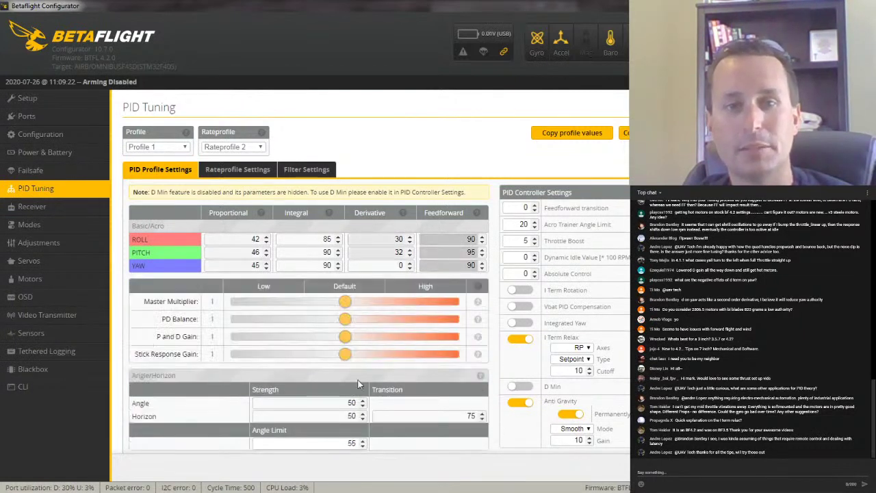
# - Set the yaw Proportional gain to 90 manually
pyautogui.moveTo(243, 271); pyautogui.dragTo(350, 267)
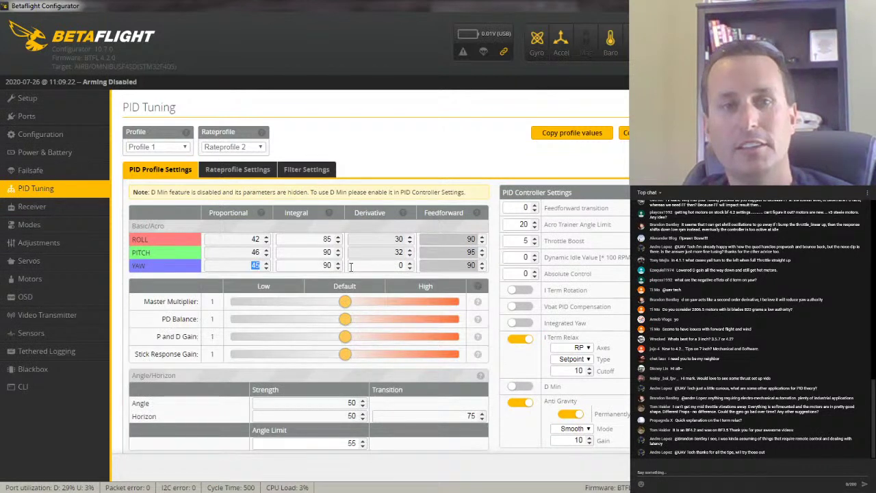
pyautogui.write('90')
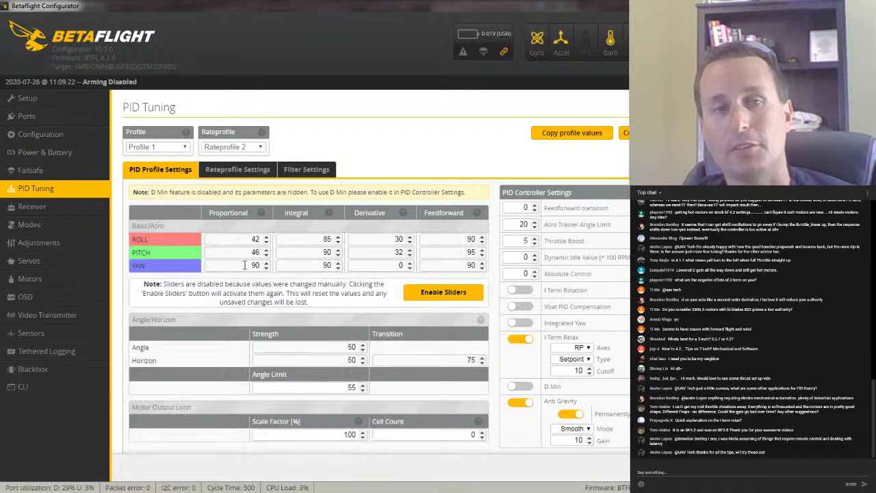
pyautogui.doubleClick(326, 264)
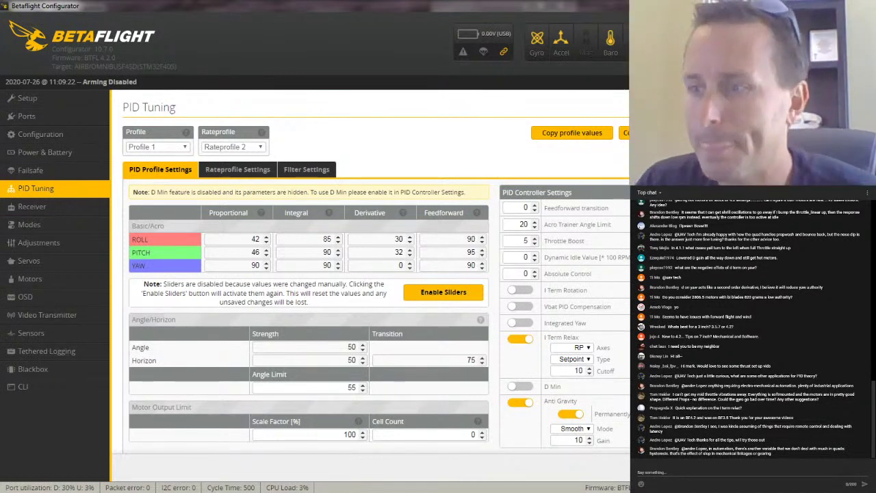
# - Switch to Blackbox Explorer, maximize it, and load workspace 4, Gyro + PID roll, for the Armattan log
pyautogui.hotkey('alt', 'Tab')
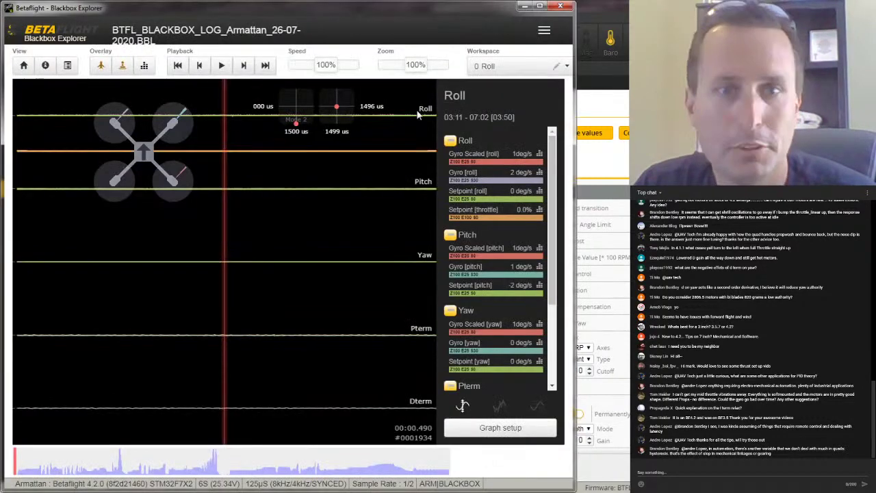
pyautogui.click(539, 6)
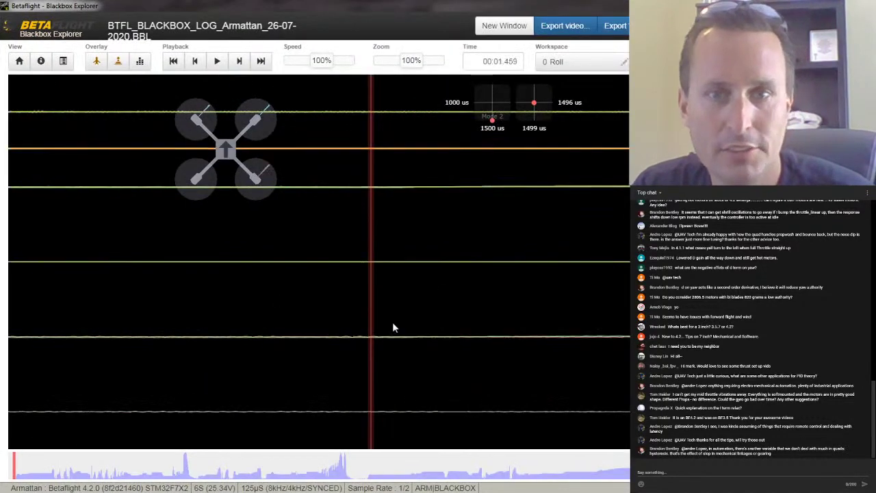
pyautogui.scroll(-10, 180, 302)
pyautogui.press('4')
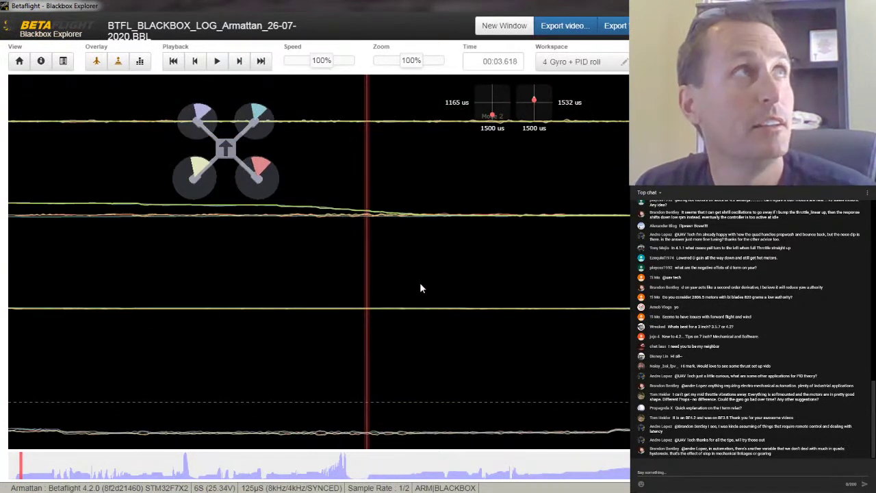
# - Advance the log to the roll input at about 14 s and expand the Gyro + PID roll graph to fill the view
pyautogui.moveTo(510, 297); pyautogui.dragTo(311, 302)
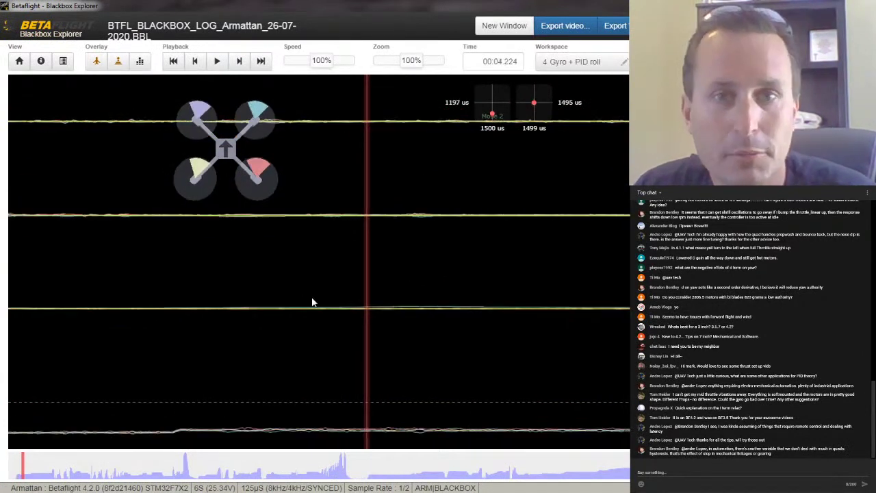
pyautogui.scroll(-13, 488, 308)
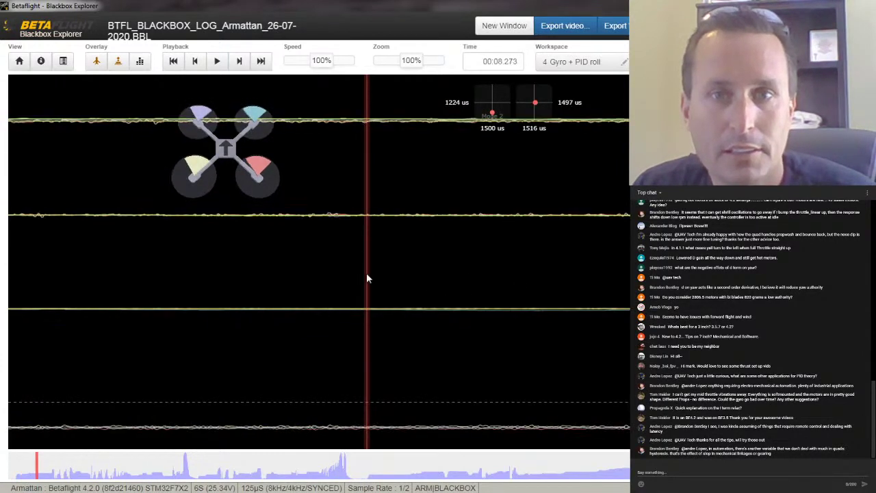
pyautogui.scroll(-16, 390, 281)
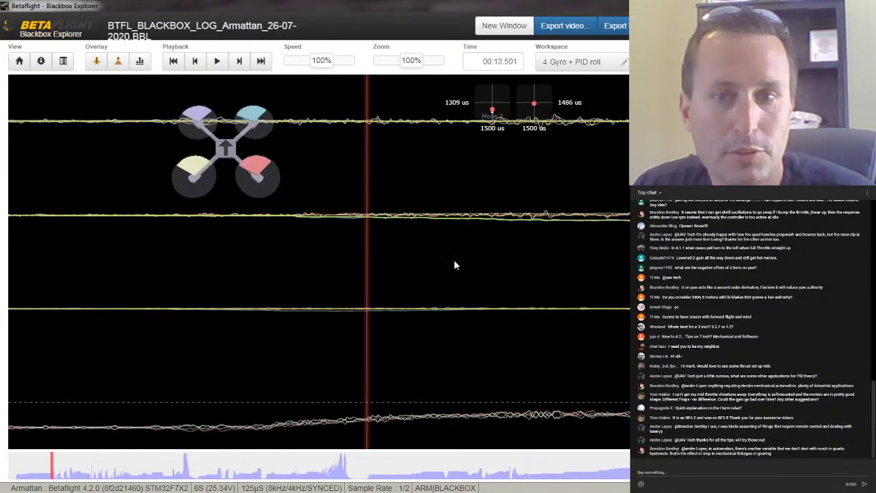
pyautogui.scroll(-2, 453, 260)
pyautogui.scroll(1, 400, 258)
pyautogui.doubleClick(619, 210)
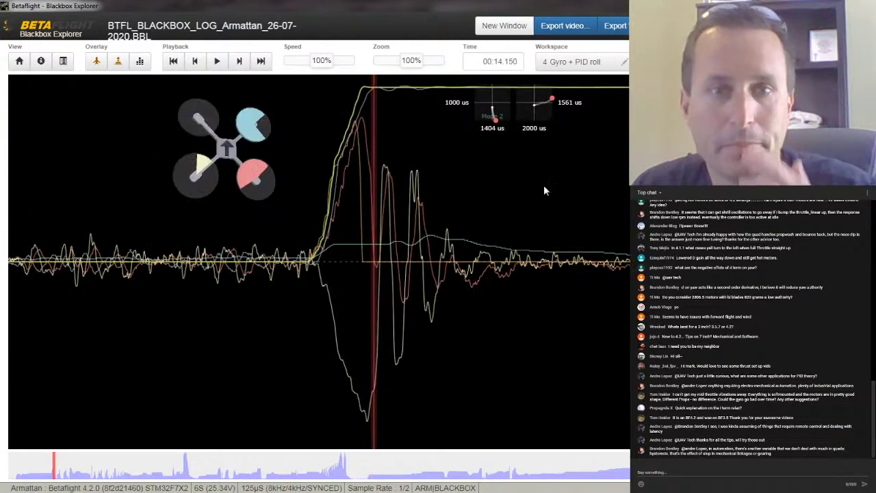
# - Set the graph zoom to 330% and center the roll response at about 14.12 s
pyautogui.scroll(1, 547, 202)
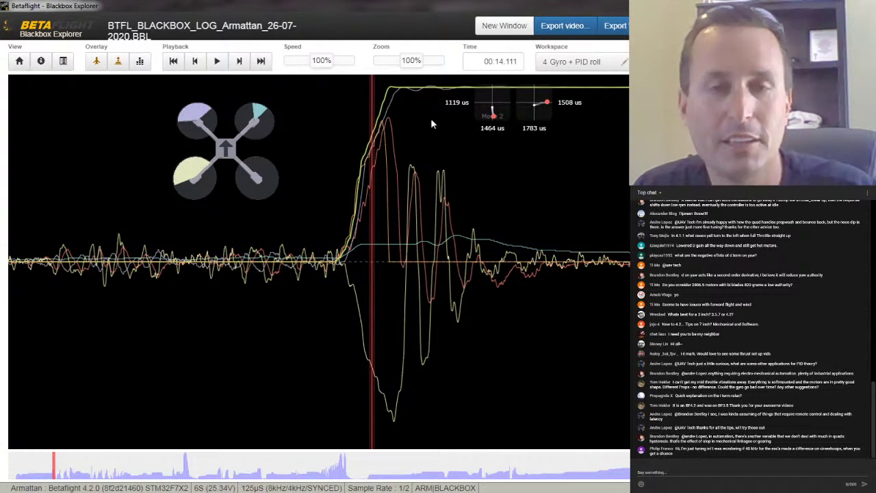
pyautogui.moveTo(411, 61)
pyautogui.mouseDown()
pyautogui.moveTo(429, 65)
pyautogui.moveTo(421, 64)
pyautogui.mouseUp()
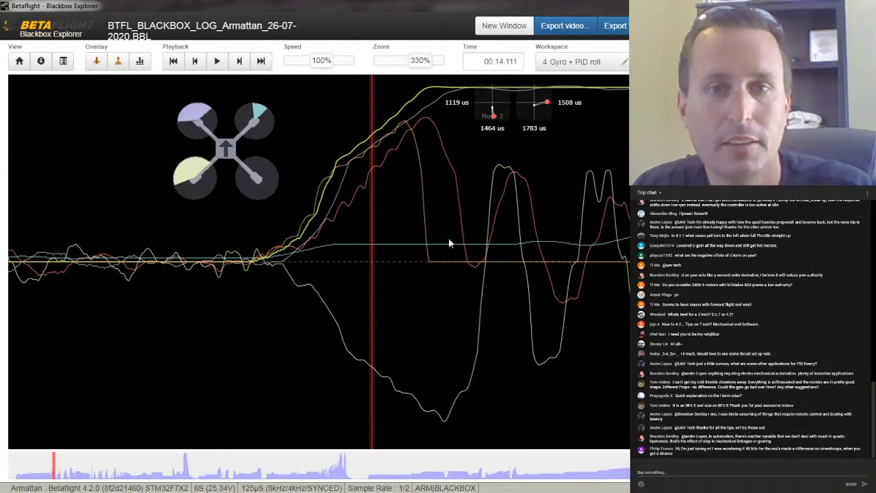
pyautogui.scroll(-1, 433, 245)
pyautogui.moveTo(432, 253); pyautogui.dragTo(335, 253)
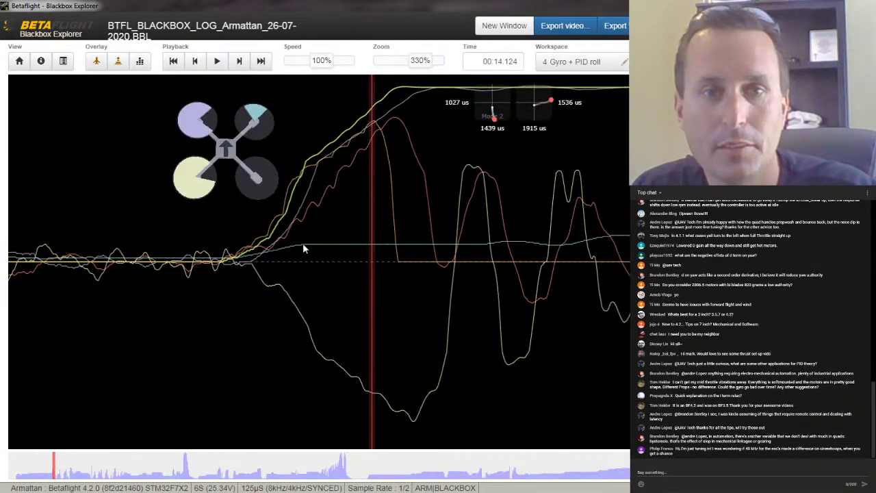
pyautogui.click(396, 182)
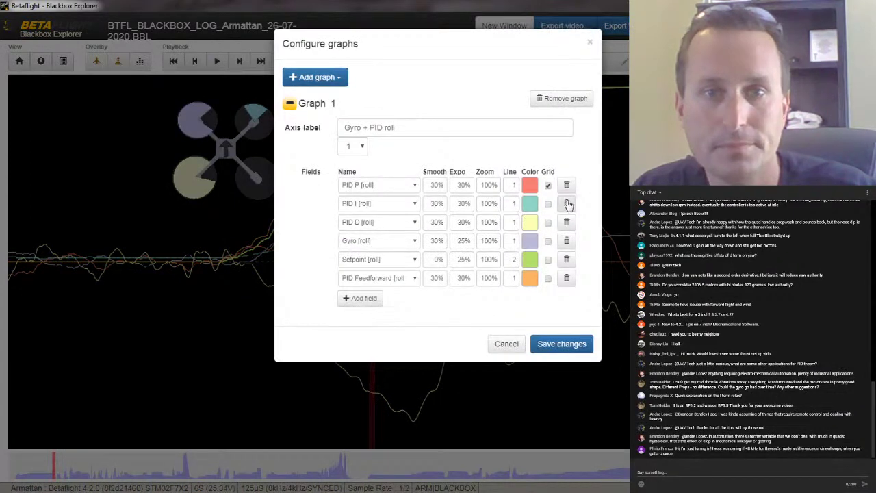
pyautogui.click(565, 204)
pyautogui.click(522, 326)
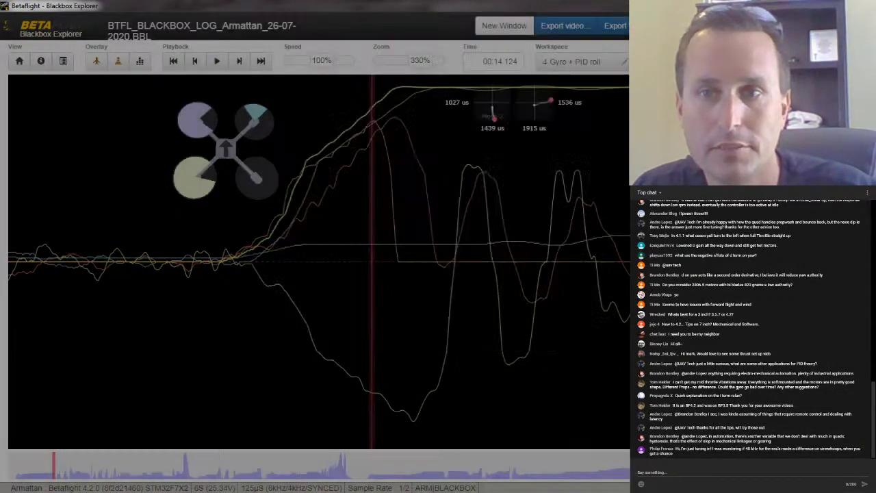
# - Remove the PID Feedforward, PID D and PID P roll fields from the Gyro + PID roll graph and save the changes
pyautogui.click(520, 330)
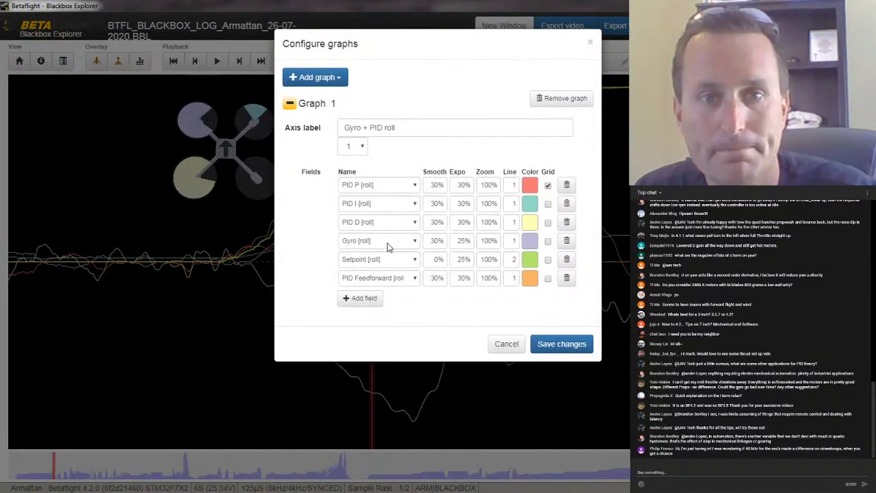
pyautogui.click(567, 279)
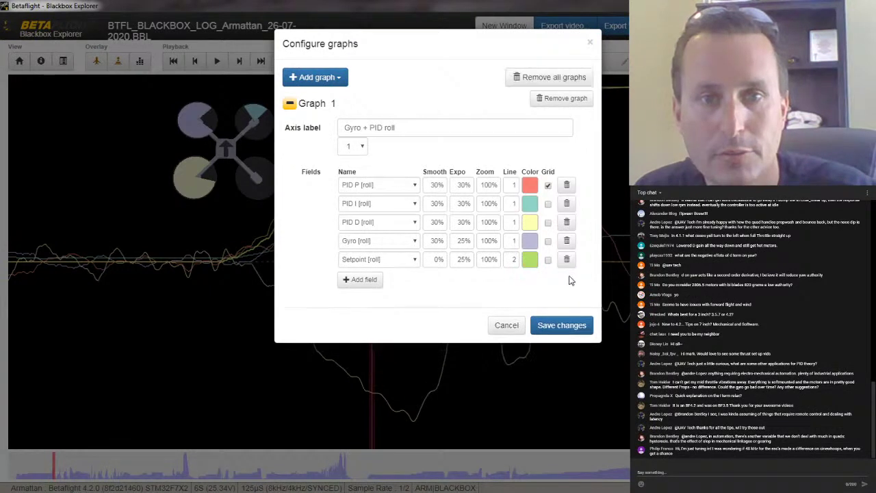
pyautogui.click(568, 226)
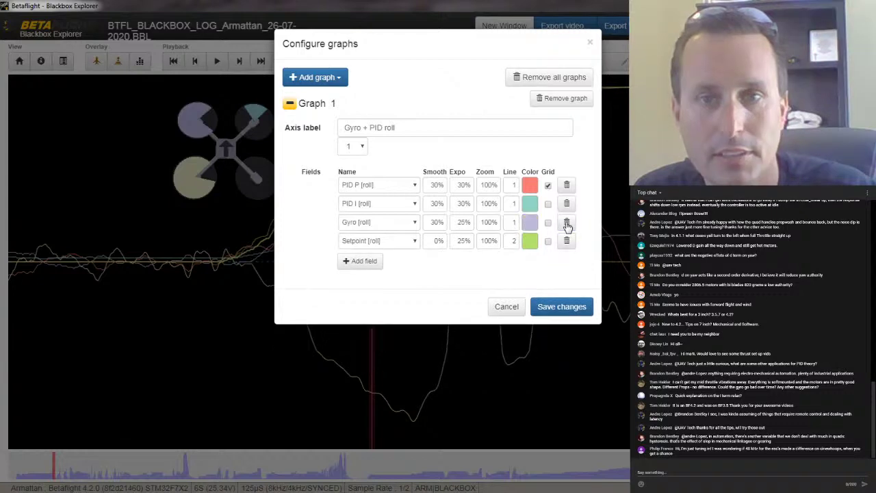
pyautogui.click(566, 187)
pyautogui.click(563, 290)
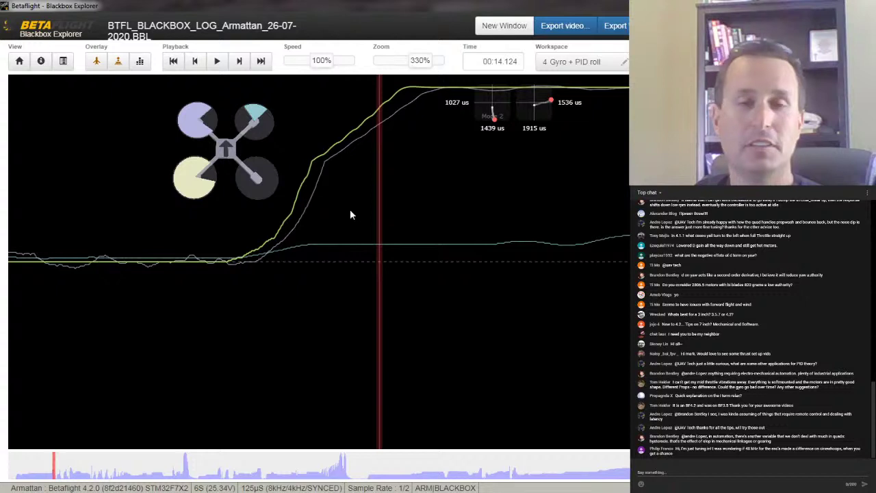
# - Examine the roll I term against gyro and setpoint from about 13.95 s to 14.14 s, before and during the roll input
pyautogui.moveTo(347, 219); pyautogui.dragTo(364, 235)
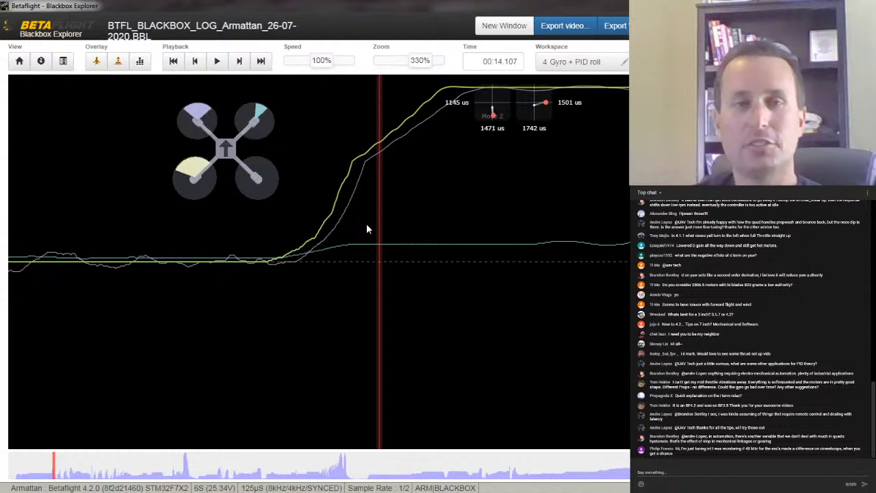
pyautogui.moveTo(370, 234); pyautogui.dragTo(292, 256)
pyautogui.moveTo(380, 267); pyautogui.dragTo(609, 265)
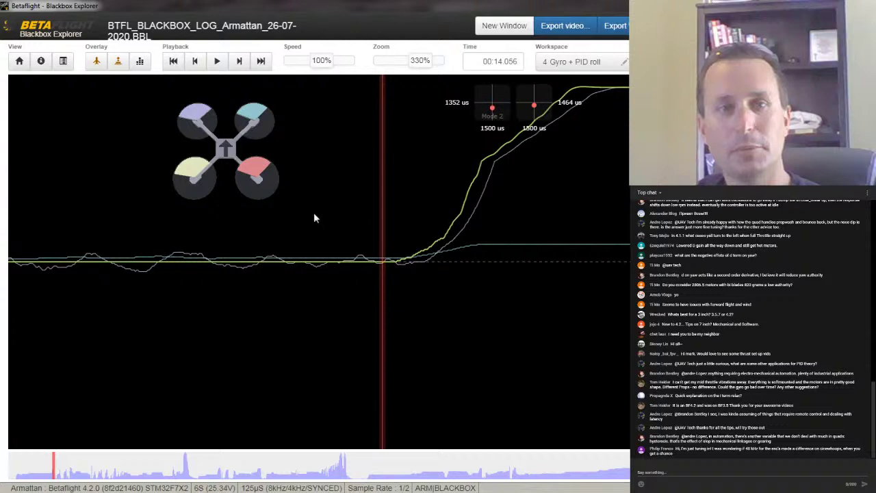
pyautogui.moveTo(350, 247); pyautogui.dragTo(517, 250)
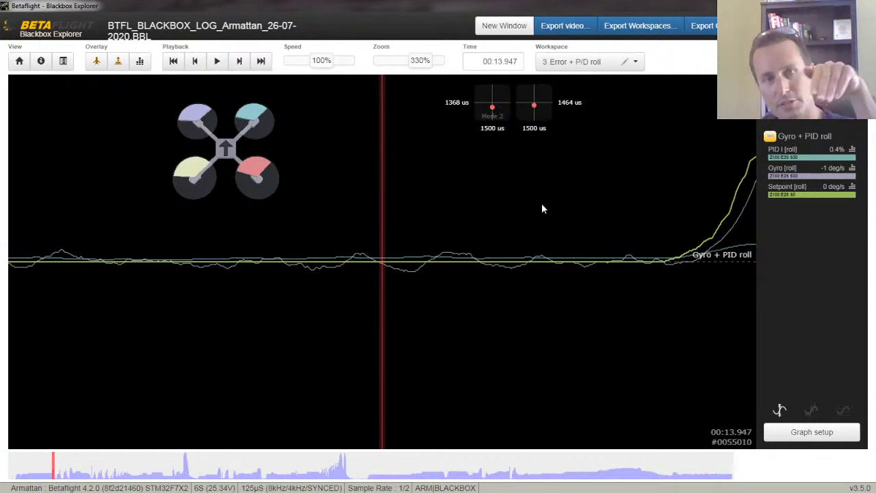
pyautogui.scroll(-10, 545, 209)
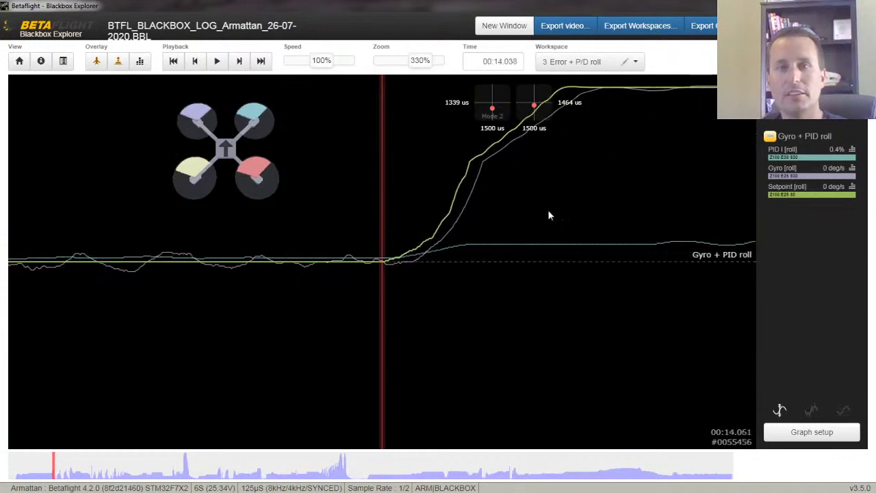
pyautogui.scroll(-4, 546, 215)
pyautogui.scroll(-7, 417, 215)
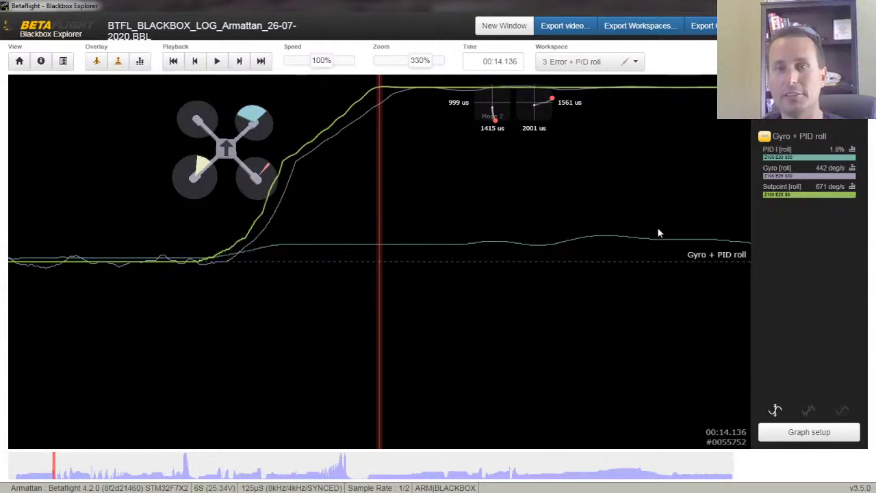
# - Place a marker at 14.086 s, measure the time offset to 14.092 s between setpoint and gyro, and clear the marker
pyautogui.moveTo(657, 231); pyautogui.dragTo(729, 212)
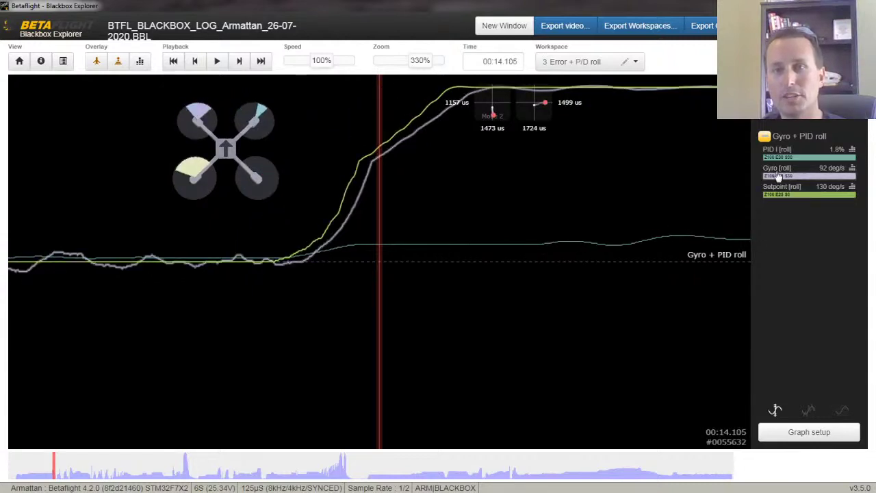
pyautogui.moveTo(394, 255); pyautogui.dragTo(419, 247)
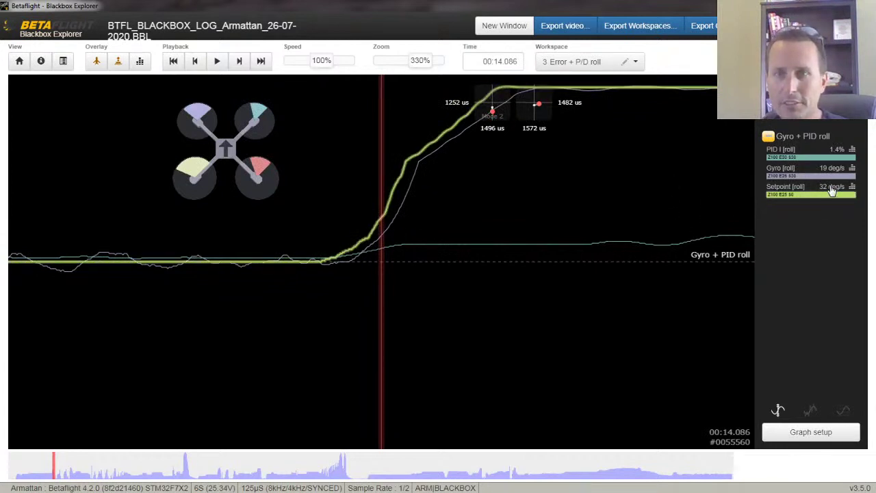
pyautogui.press('m')
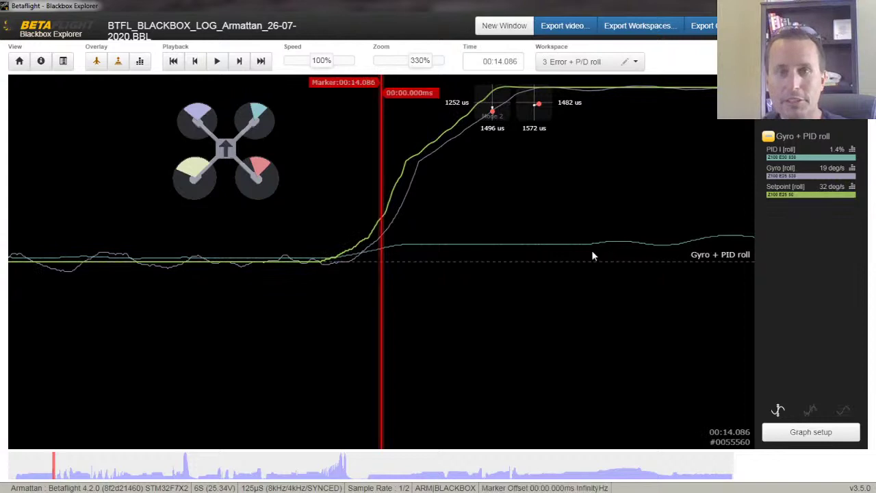
pyautogui.moveTo(592, 250); pyautogui.dragTo(583, 249)
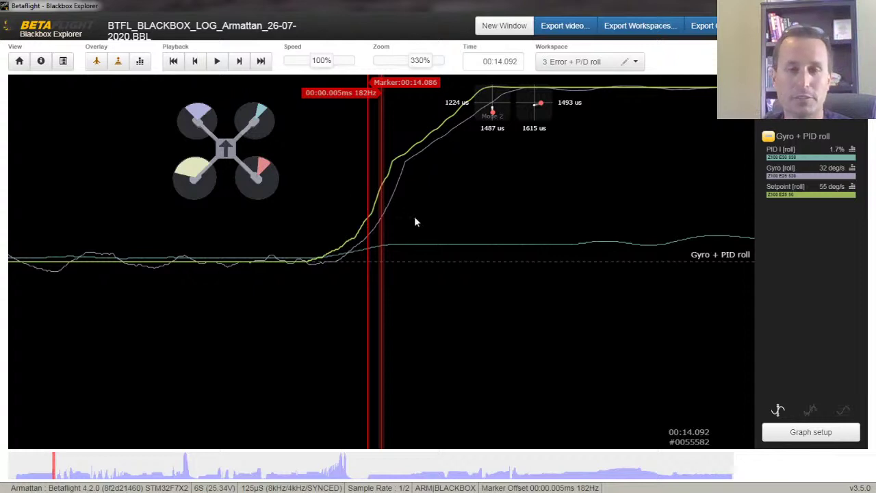
pyautogui.press('m')
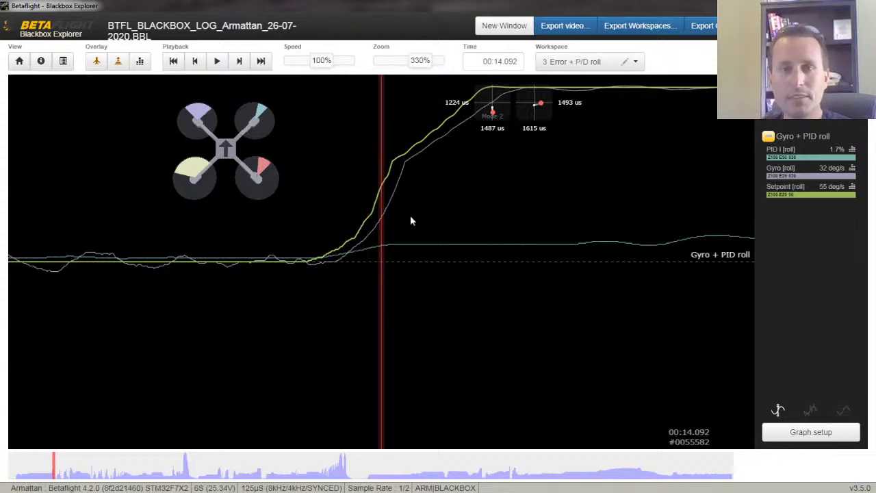
# - Center the roll response at 14.119 s and compare workspace 4, Gyro + PID roll, with workspace 3, Error + P/D roll
pyautogui.scroll(2, 410, 219)
pyautogui.scroll(-2, 417, 247)
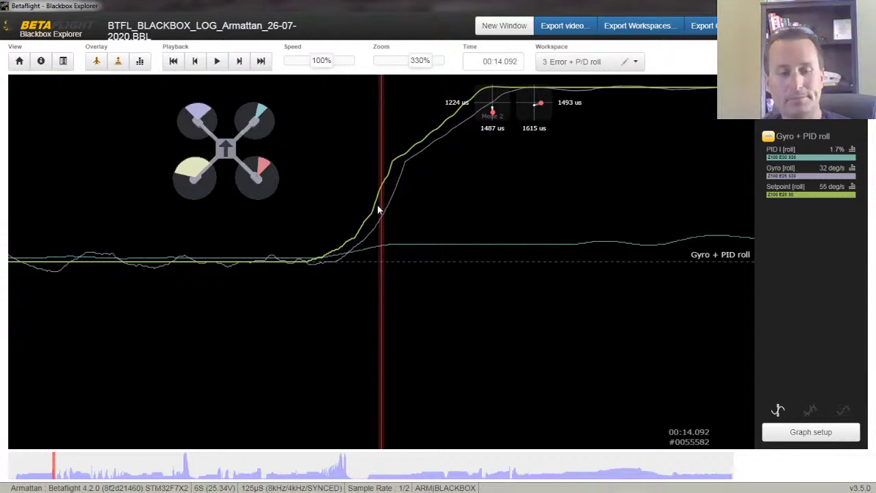
pyautogui.scroll(1, 411, 198)
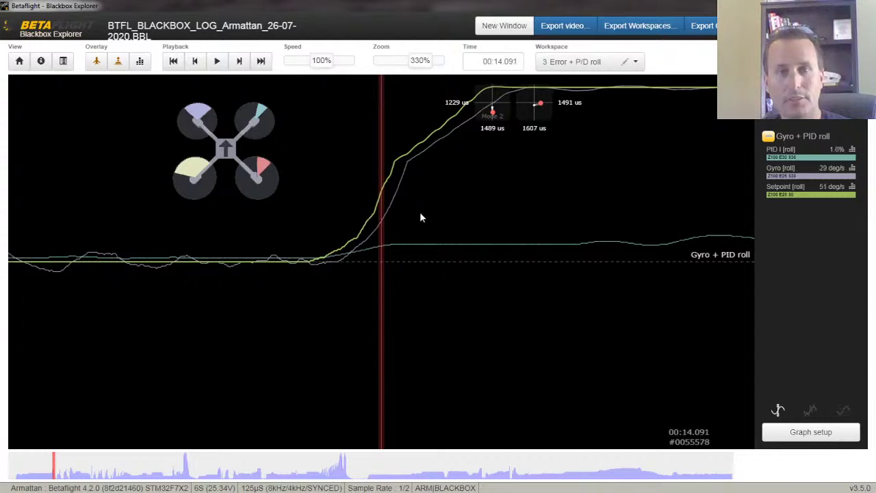
pyautogui.moveTo(444, 211); pyautogui.dragTo(411, 208)
pyautogui.press('4')
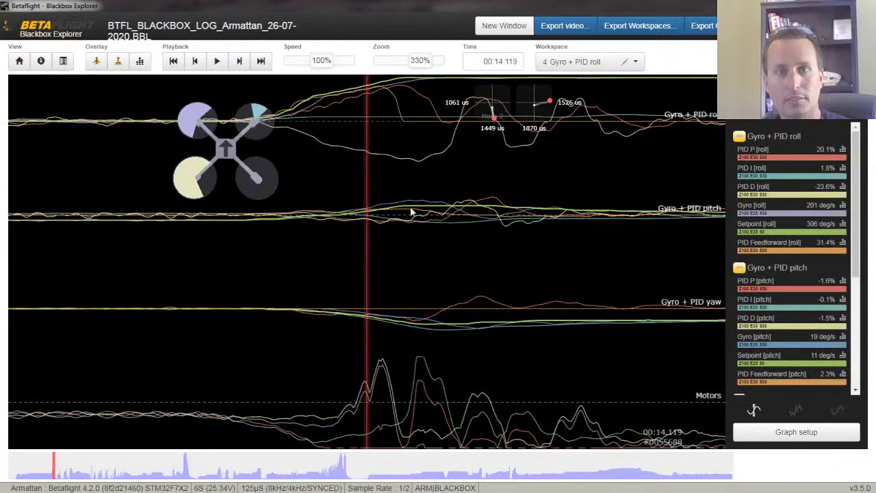
pyautogui.press('3')
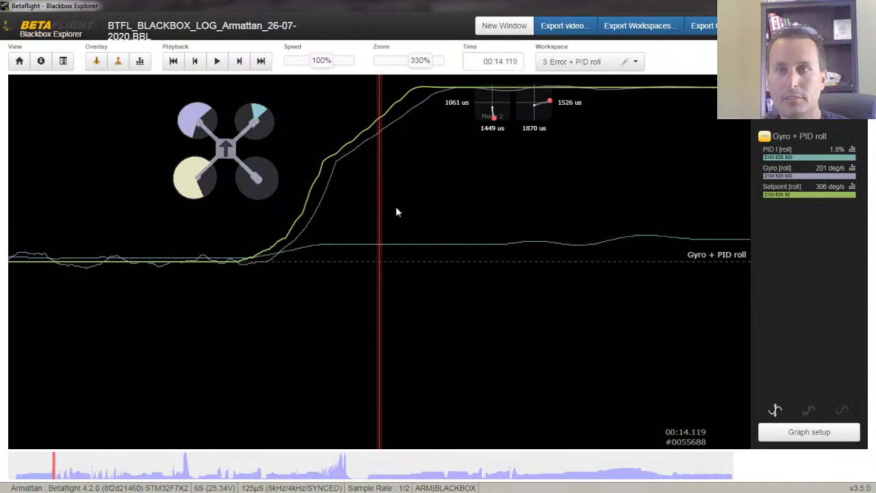
# - Move the log to 14.133 s, check workspace 2, RC Command, and return to workspace 3
pyautogui.moveTo(406, 215); pyautogui.dragTo(418, 217)
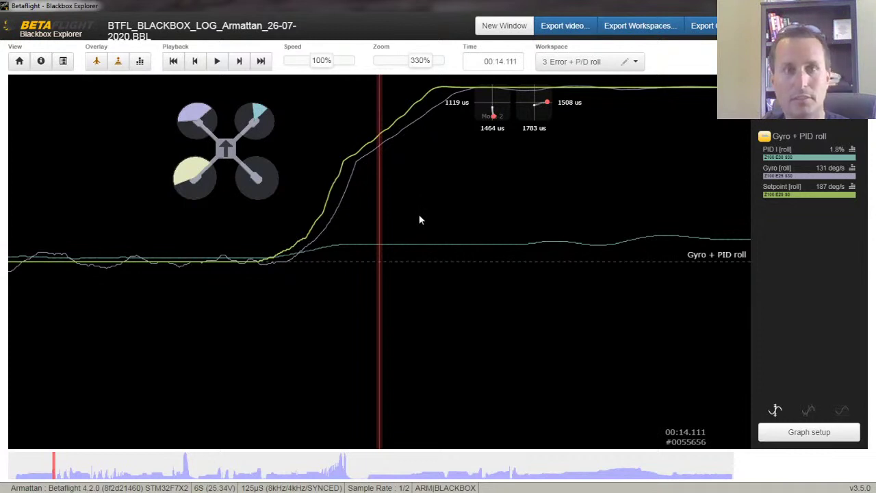
pyautogui.press('Right')
pyautogui.press('Right')
pyautogui.press('Right')
pyautogui.press('2')
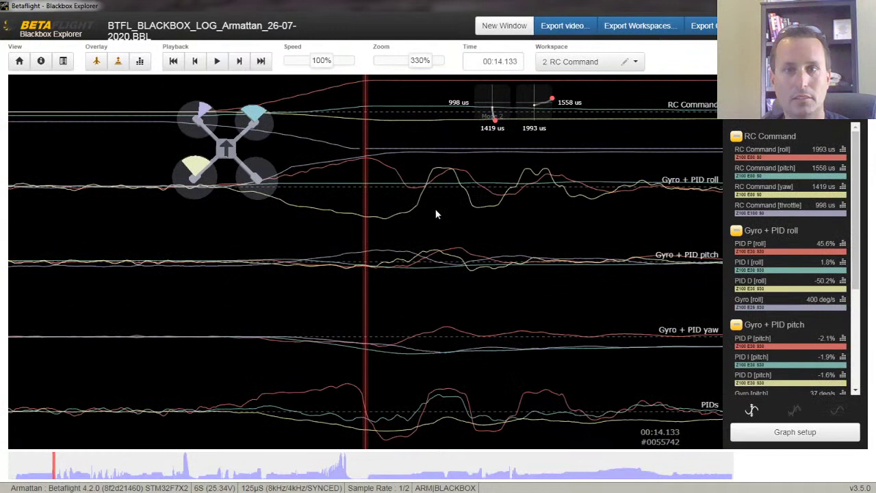
pyautogui.press('3')
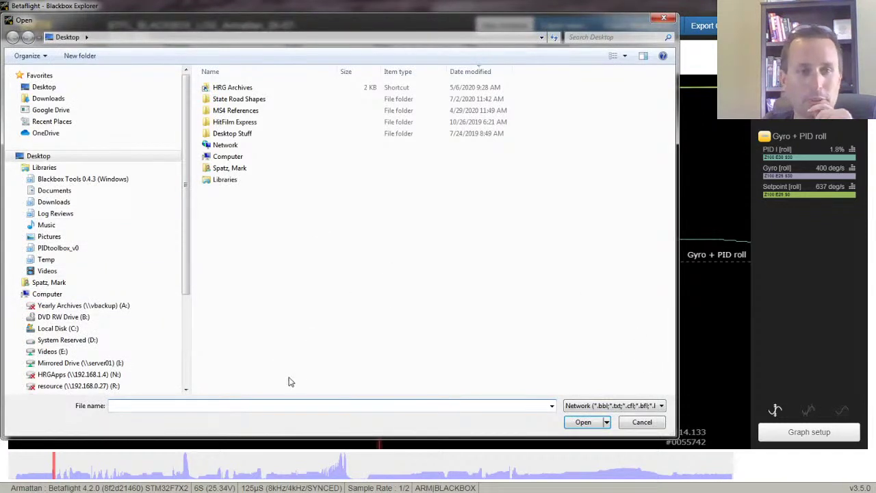
# - Browse to the _UAVtech folder inside GoogleDrive on Local Disk (C:) to find a workspace file
pyautogui.click(76, 331)
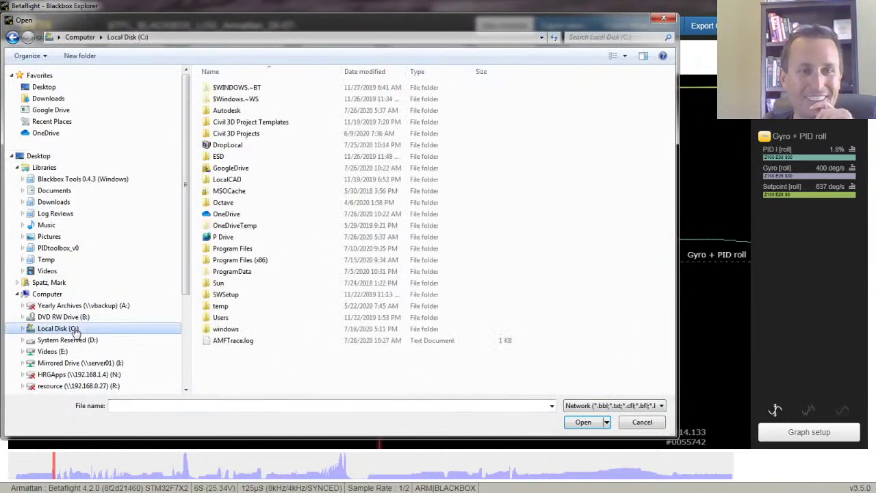
pyautogui.click(248, 136)
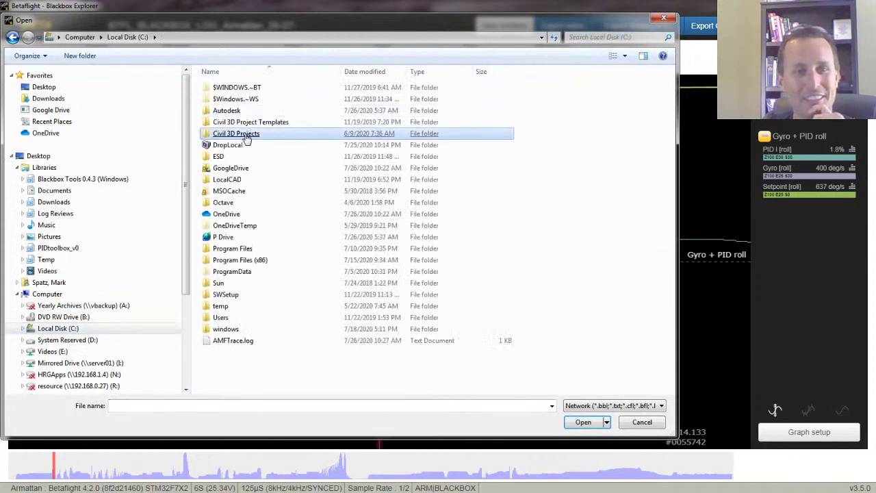
pyautogui.click(231, 147)
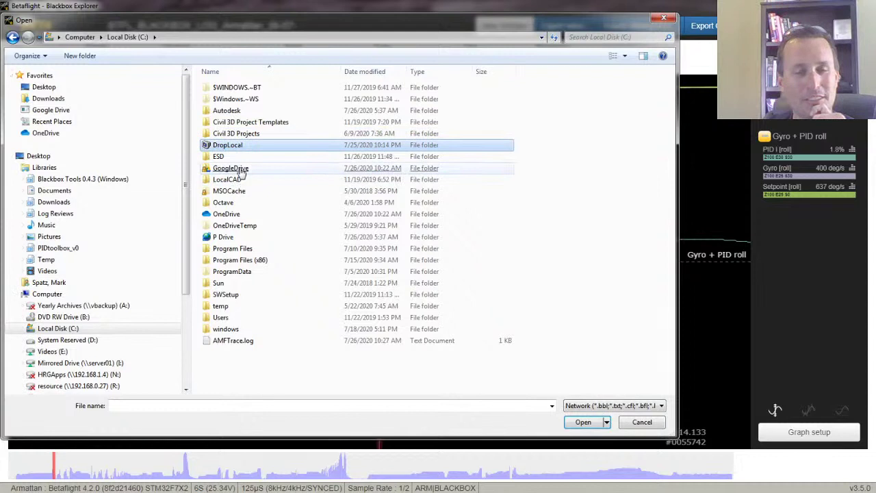
pyautogui.click(241, 171)
pyautogui.doubleClick(241, 171)
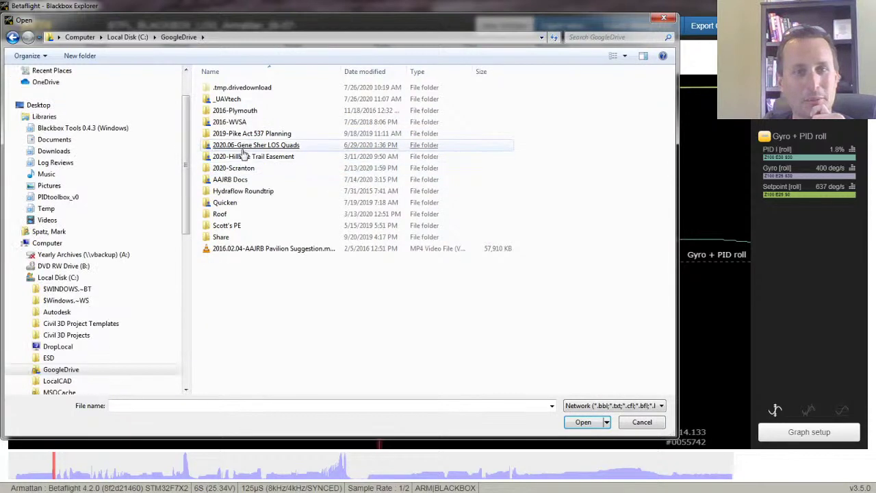
pyautogui.doubleClick(229, 99)
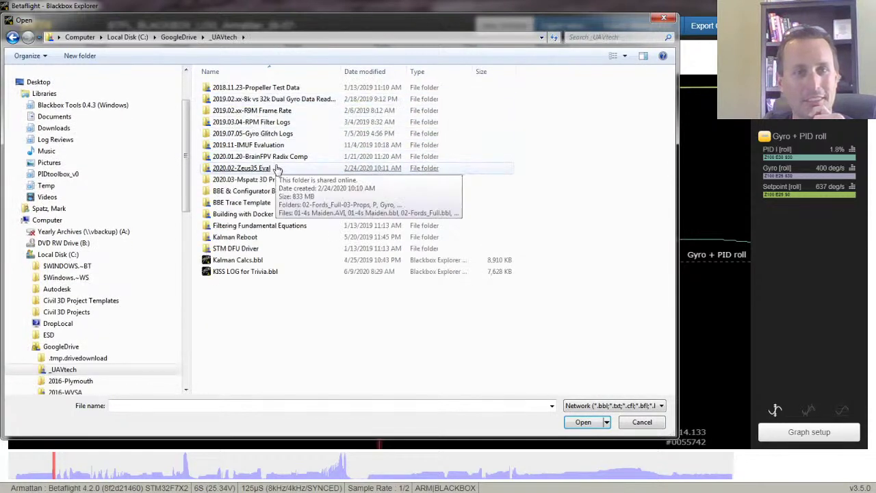
# - Load the workspaces from UAVtech BF (BBE 3.5 Version).json in the BBE Trace Template folder
pyautogui.click(274, 193)
pyautogui.doubleClick(275, 193)
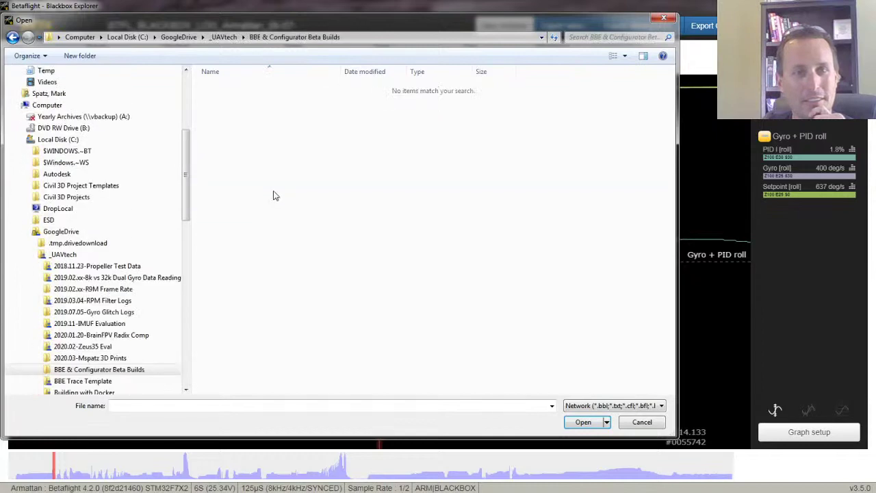
pyautogui.scroll(-4, 183, 239)
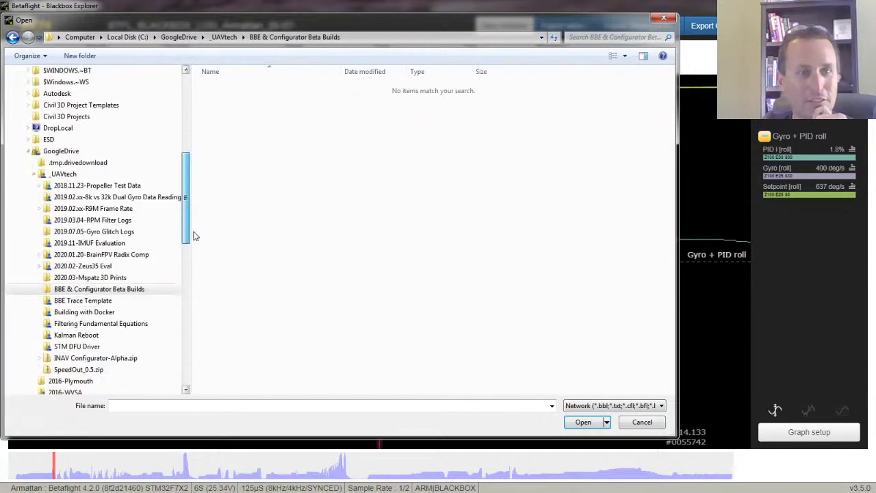
pyautogui.click(108, 233)
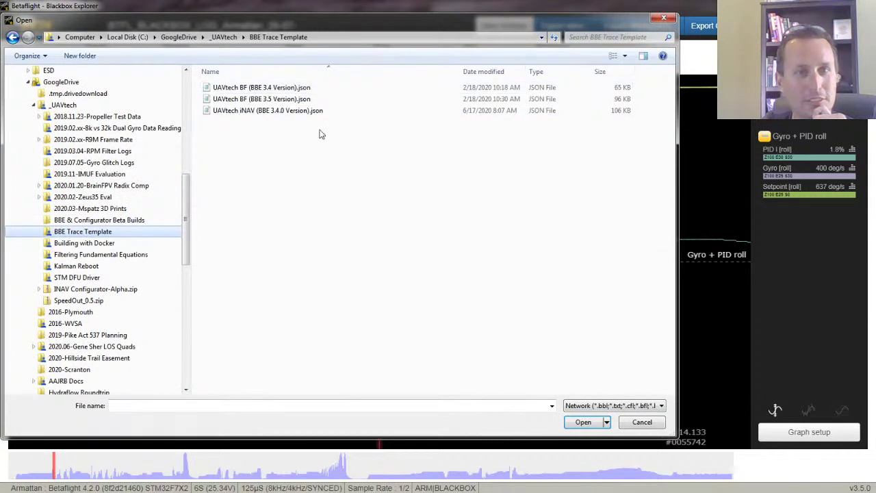
pyautogui.doubleClick(273, 99)
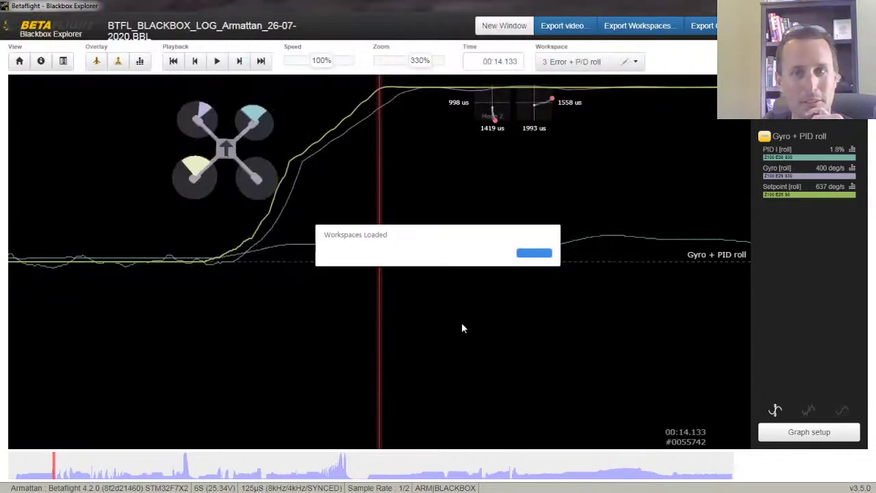
pyautogui.click(534, 253)
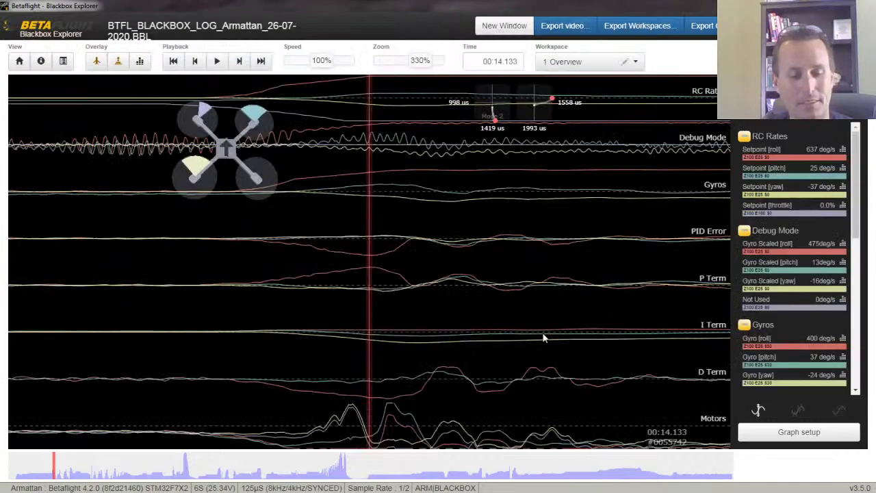
# - Switch to workspace 3, PID Error, center the log near 14.11 s, and expand the Error + P/D roll graph
pyautogui.press('3')
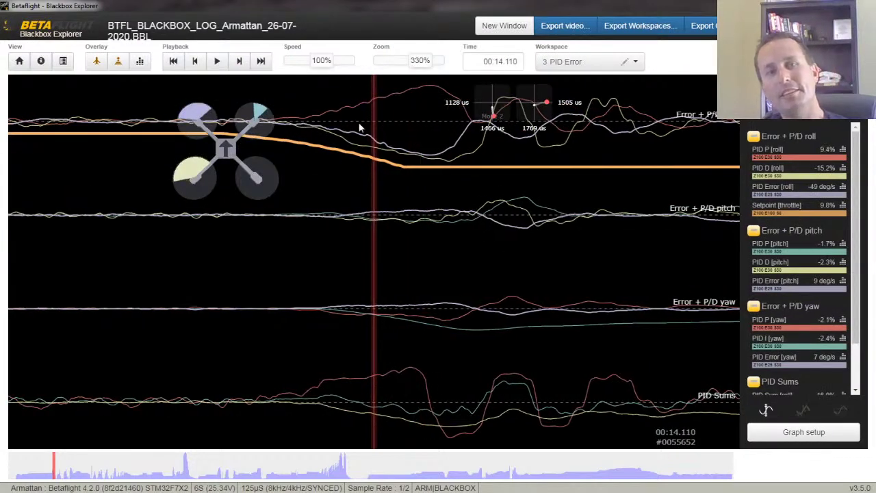
pyautogui.click(753, 137)
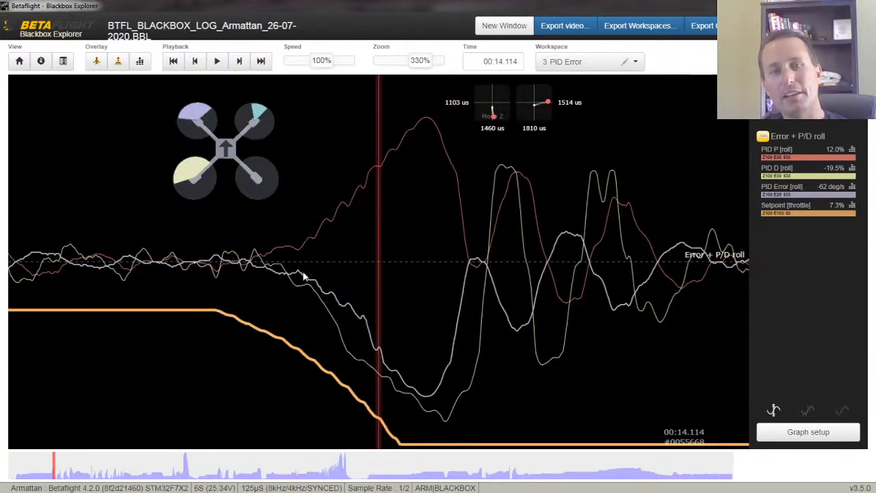
# - In workspace 4, Stick Tracking, expand the Gyro + PID roll graph and remove its PID Feedforward, PID D and PID P roll fields
pyautogui.press('4')
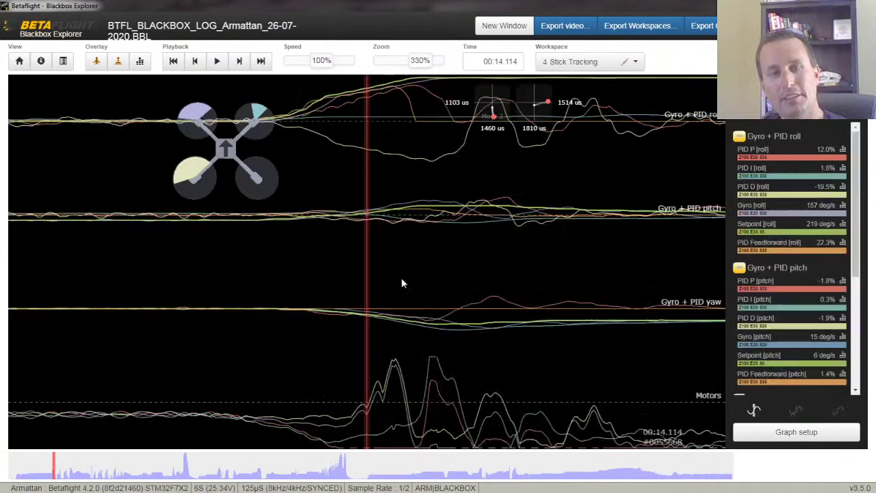
pyautogui.click(747, 140)
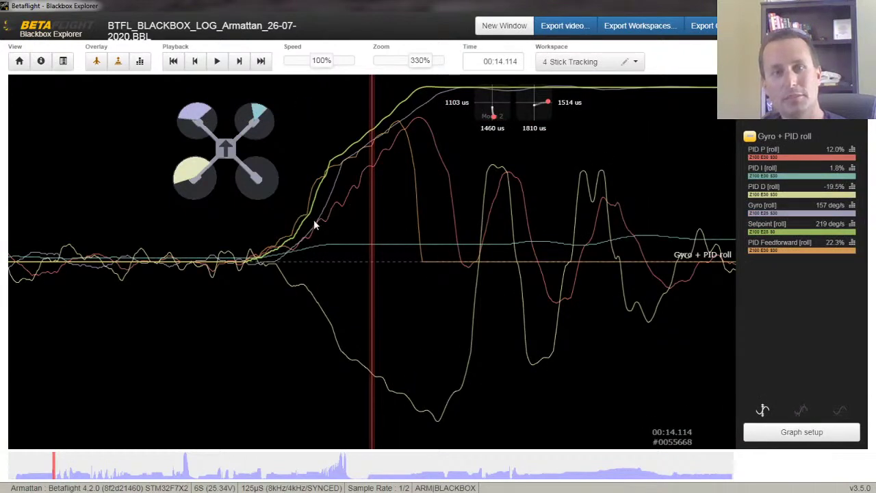
pyautogui.click(784, 429)
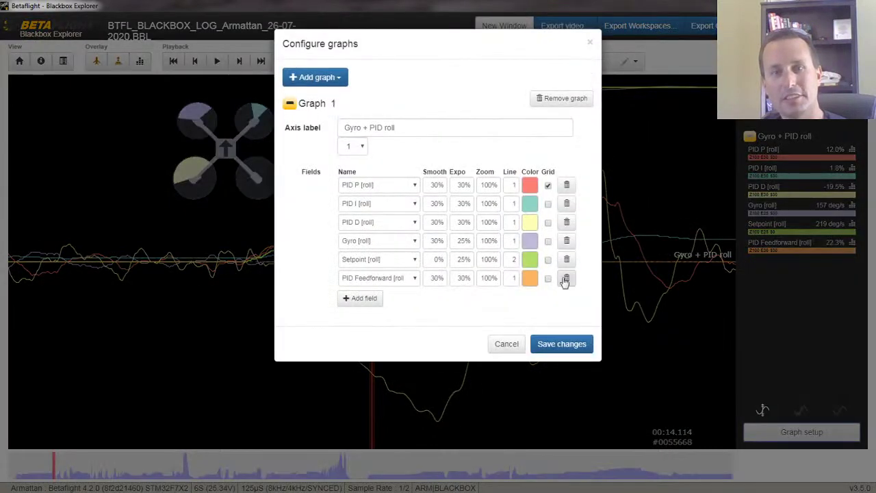
pyautogui.click(566, 279)
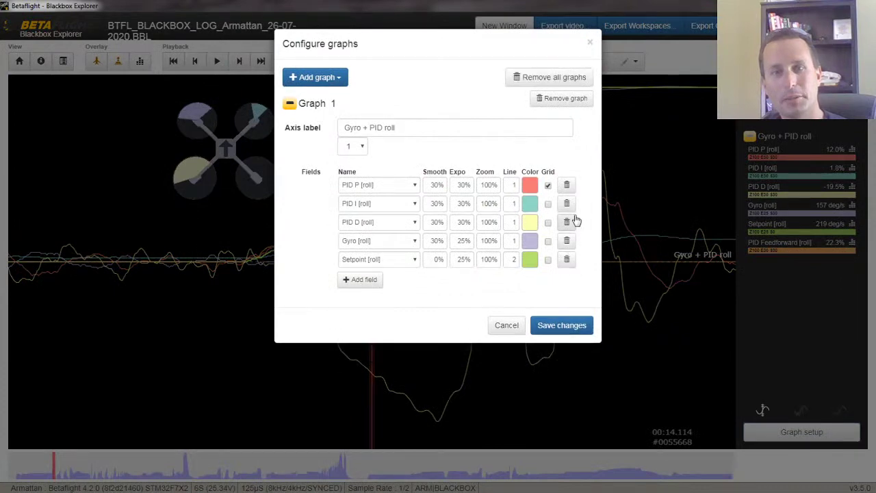
pyautogui.click(566, 222)
pyautogui.click(566, 185)
pyautogui.click(560, 287)
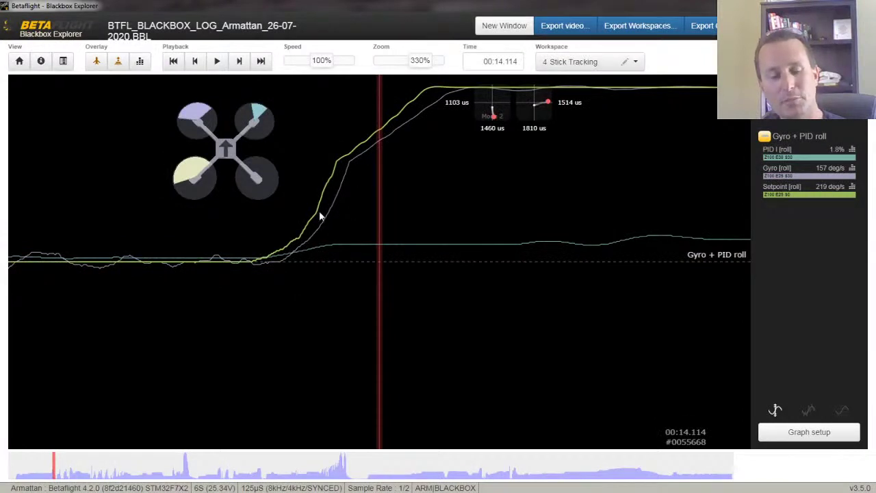
# - Return to workspace 3, PID Error, expand the Error + P/D roll graph, and move the log to 14.132 s
pyautogui.press('3')
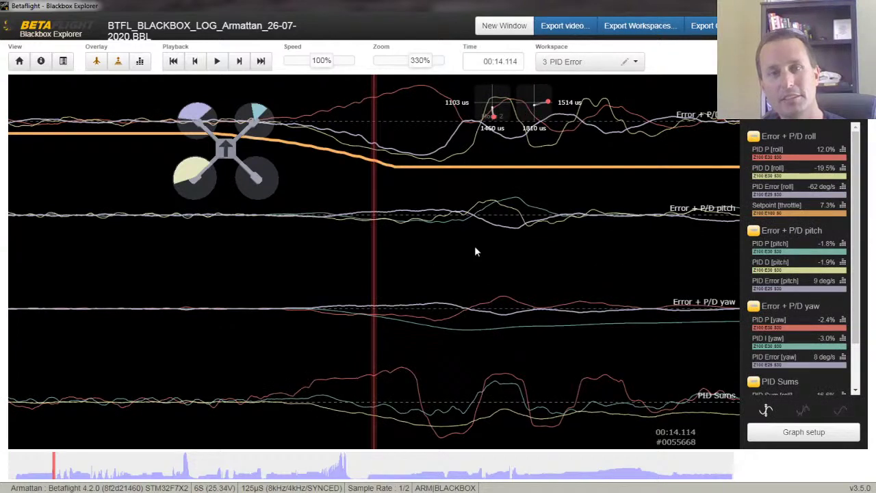
pyautogui.click(755, 139)
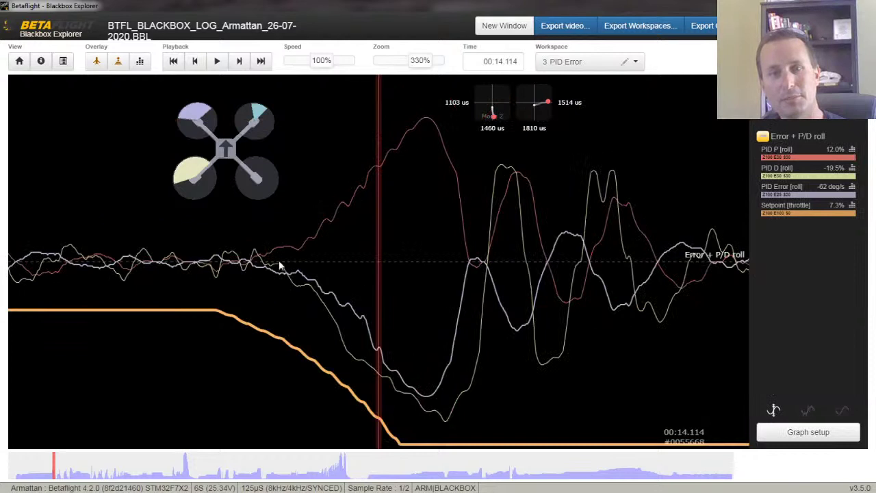
pyautogui.scroll(-2, 441, 392)
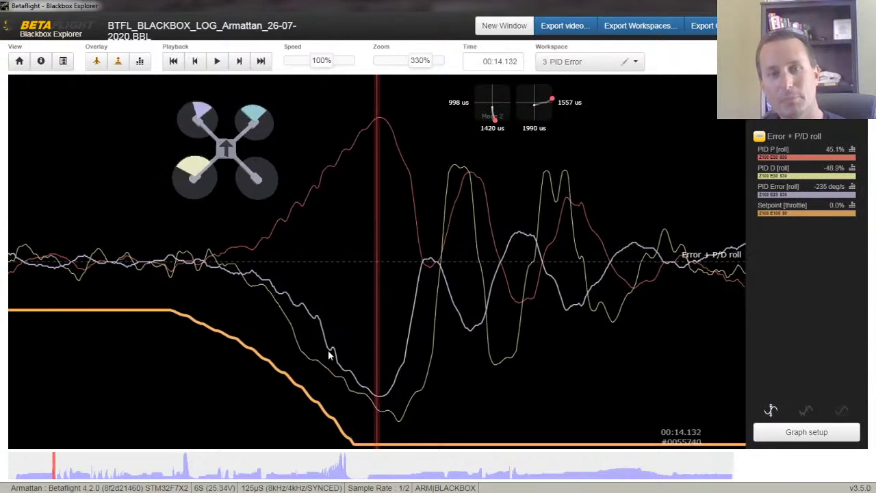
# - Add the preset Gyro + PID roll graph below the Error + P/D roll graph
pyautogui.click(794, 431)
pyautogui.click(321, 77)
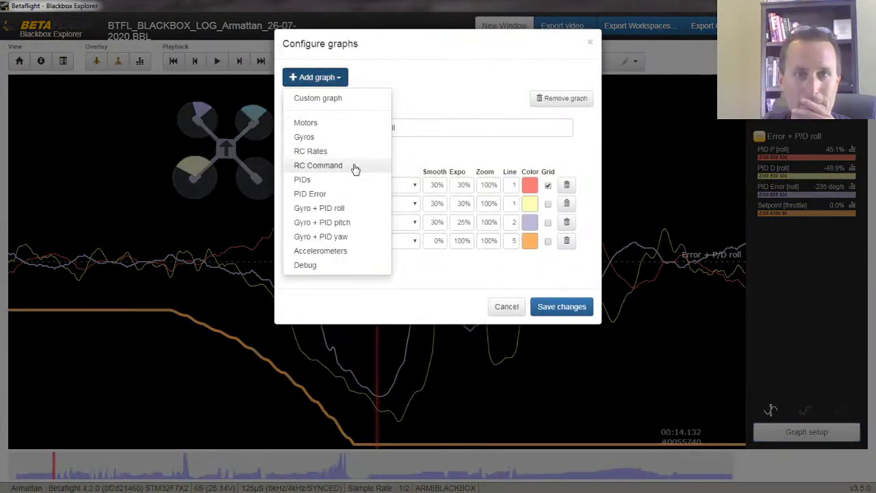
pyautogui.click(379, 209)
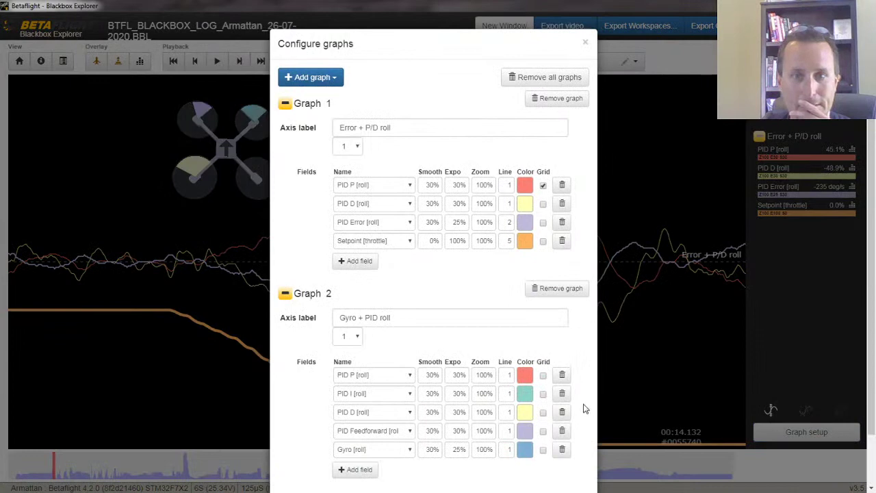
pyautogui.scroll(-1, 582, 407)
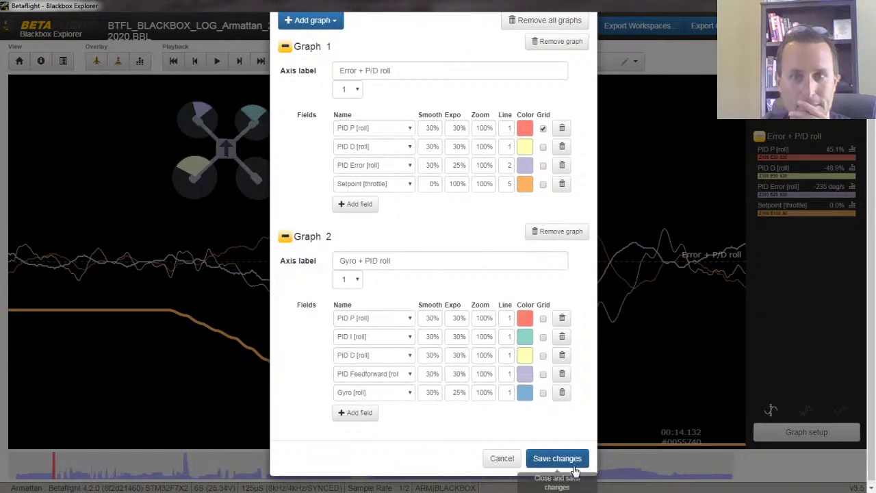
pyautogui.click(557, 457)
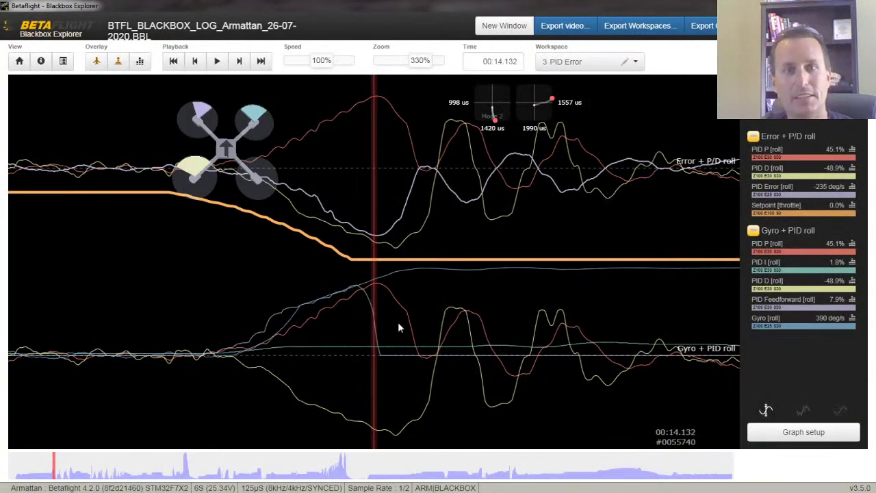
# - Reduce the Gyro + PID roll graph to PID I and Gyro, and the Error + P/D roll graph to PID Error and Setpoint [throttle]
pyautogui.scroll(1, 374, 311)
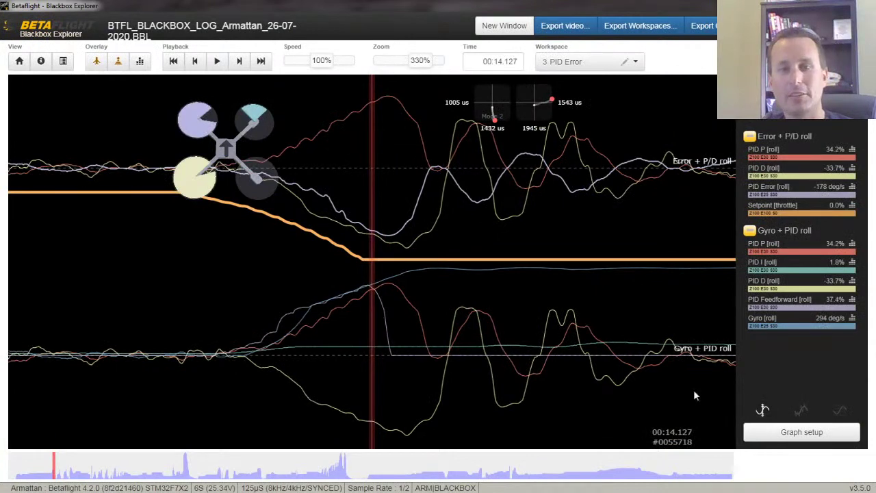
pyautogui.click(753, 432)
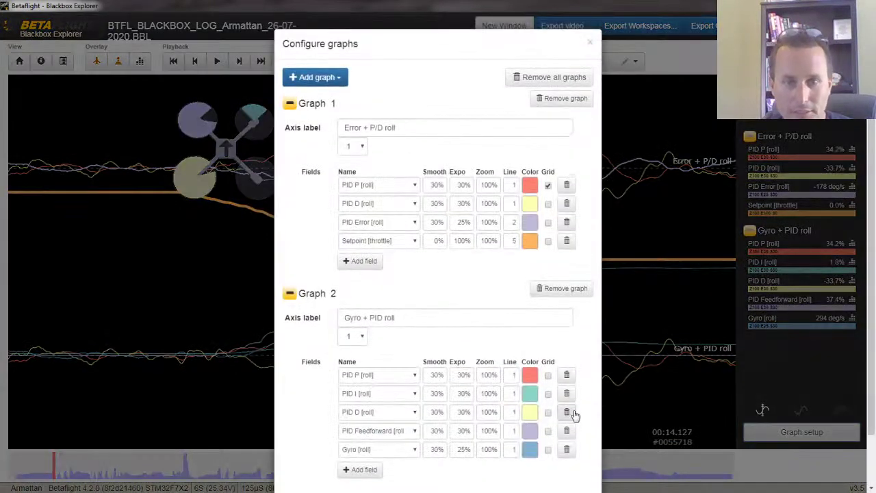
pyautogui.click(571, 375)
pyautogui.click(570, 393)
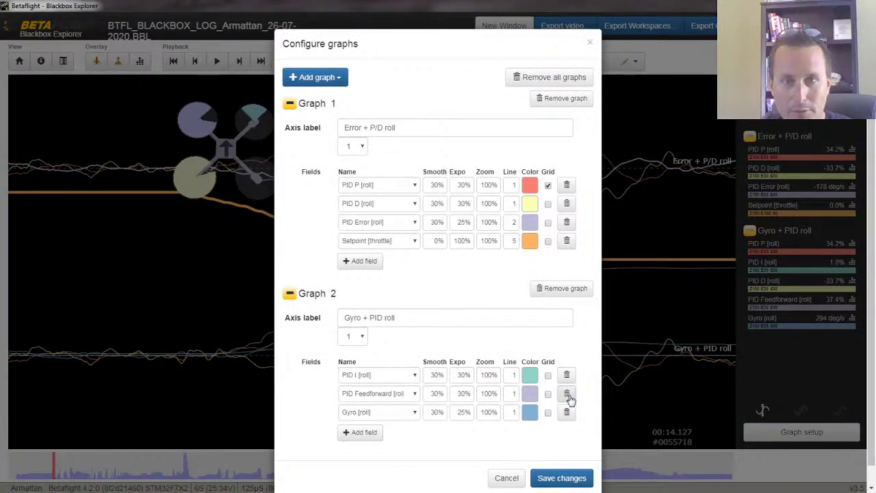
pyautogui.click(567, 394)
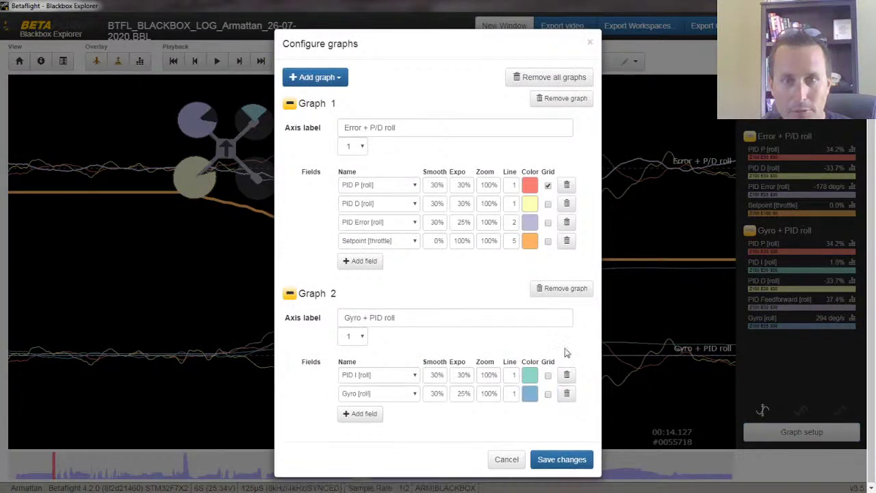
pyautogui.click(567, 185)
pyautogui.click(570, 185)
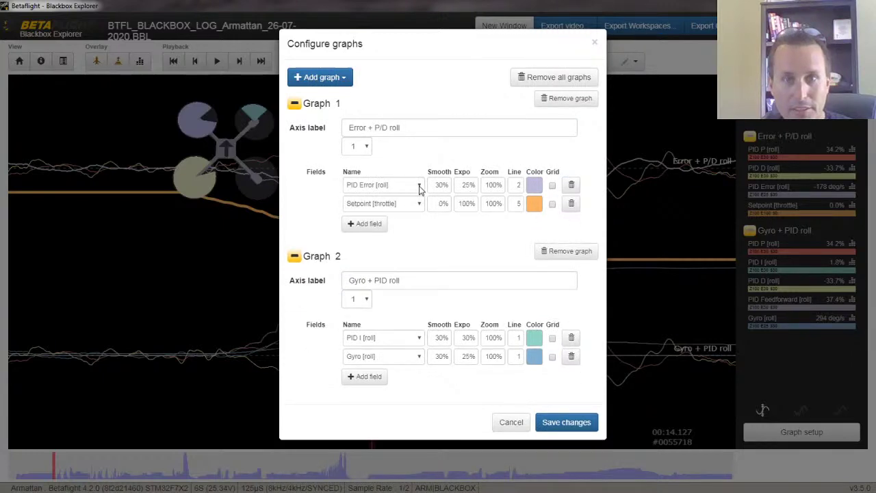
pyautogui.click(566, 421)
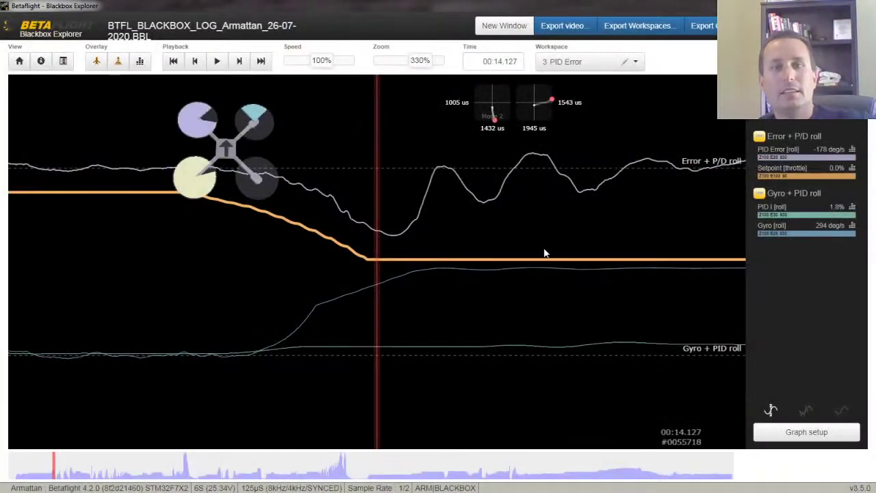
# - Reorder the graphs so that Gyro + PID roll sits above Error + P/D roll
pyautogui.click(797, 431)
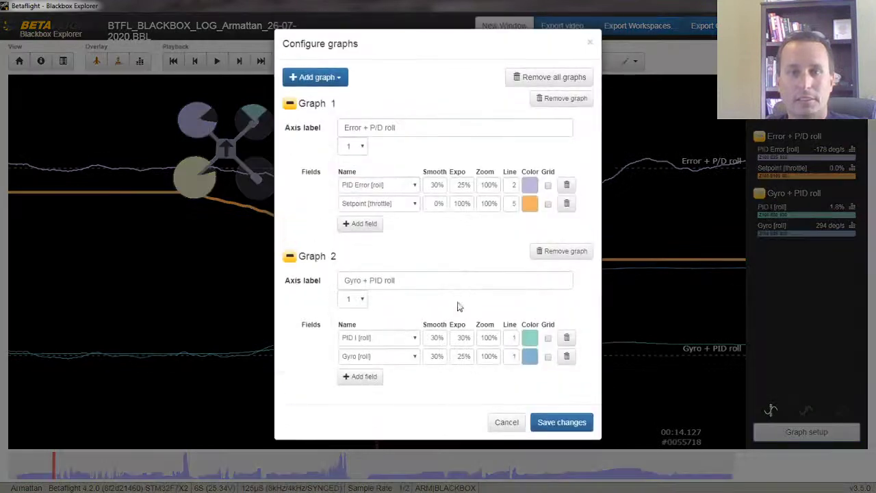
pyautogui.moveTo(316, 256); pyautogui.dragTo(319, 103)
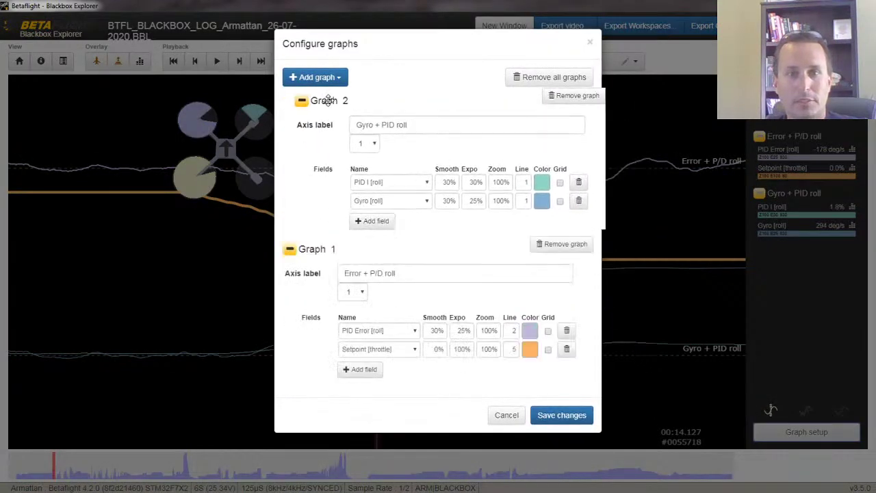
pyautogui.click(573, 425)
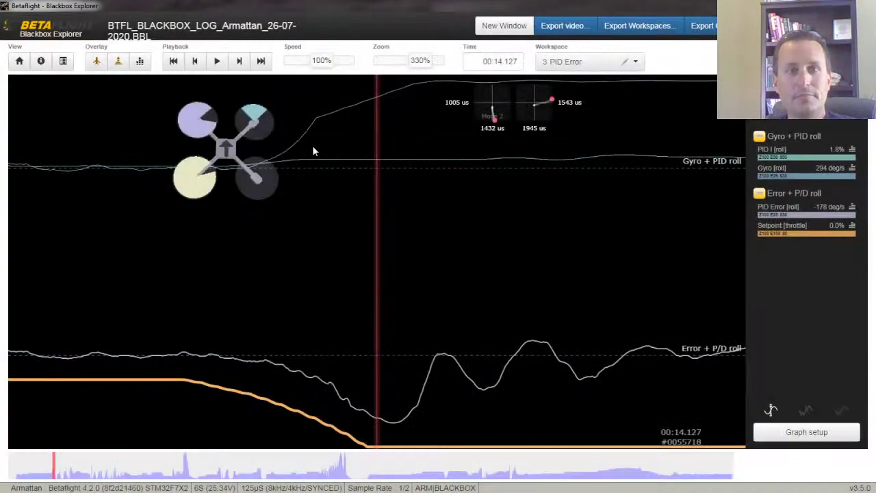
# - Add a Setpoint [roll] field to the Gyro + PID roll graph
pyautogui.click(804, 432)
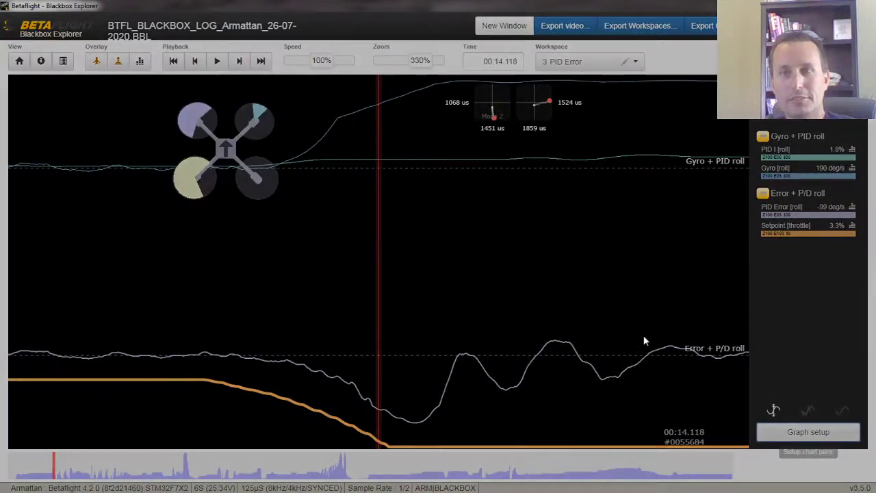
pyautogui.click(373, 223)
pyautogui.click(385, 222)
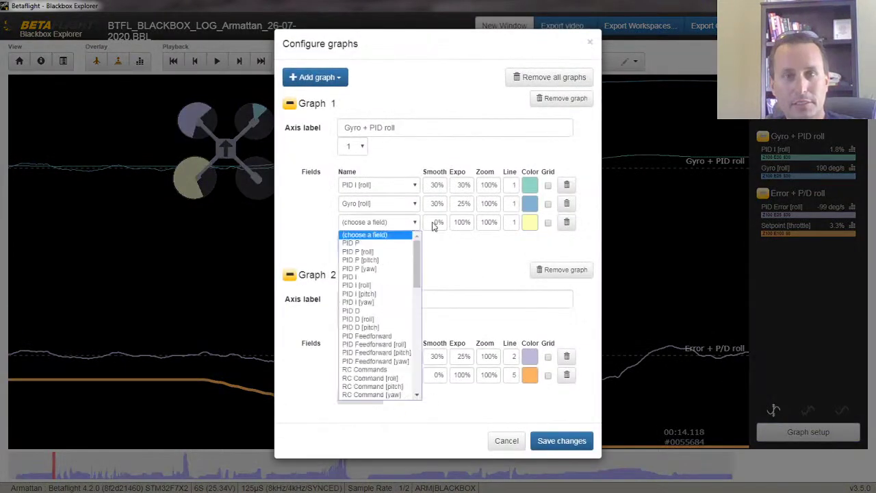
pyautogui.click(423, 262)
pyautogui.click(410, 224)
pyautogui.moveTo(417, 258); pyautogui.dragTo(420, 359)
pyautogui.click(362, 368)
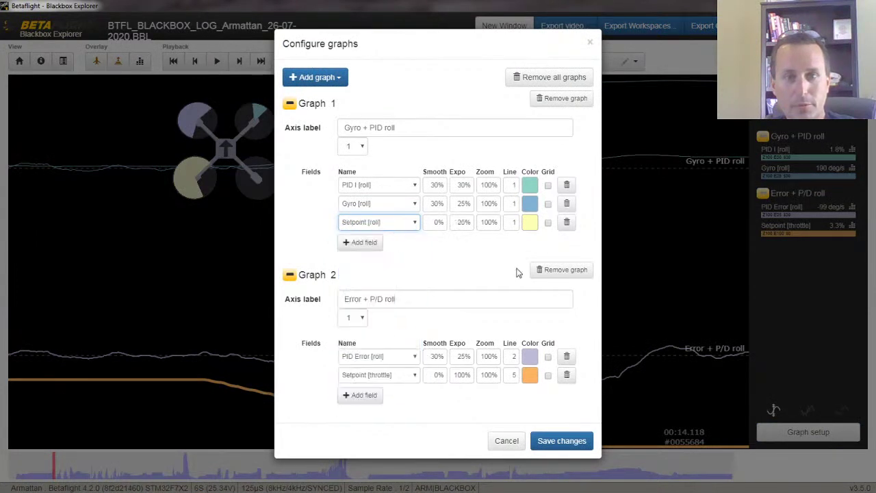
# - Color the Setpoint [roll] line orange, adjust its line width, and save the graph configuration
pyautogui.click(530, 228)
pyautogui.click(539, 286)
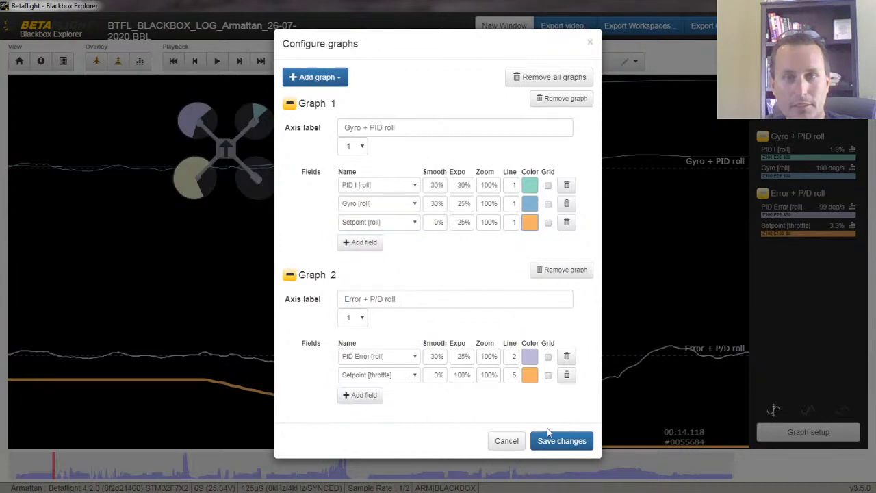
pyautogui.doubleClick(513, 221)
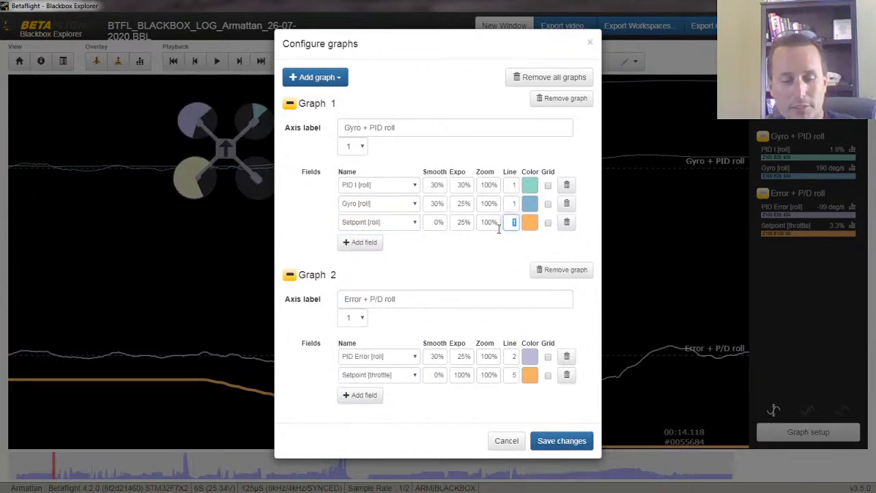
pyautogui.click(578, 441)
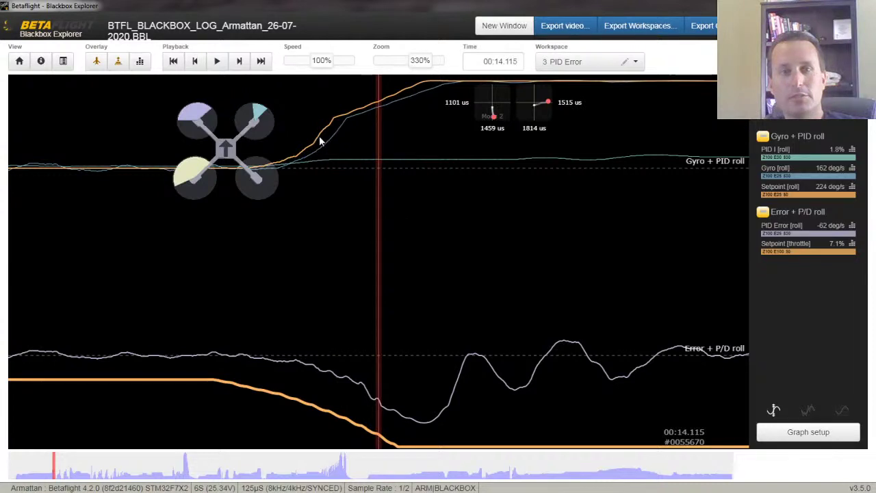
# - Compare roll setpoint and gyro with the PID error trace between 14.095 and 14.136 s during the throttle drop
pyautogui.scroll(2, 376, 294)
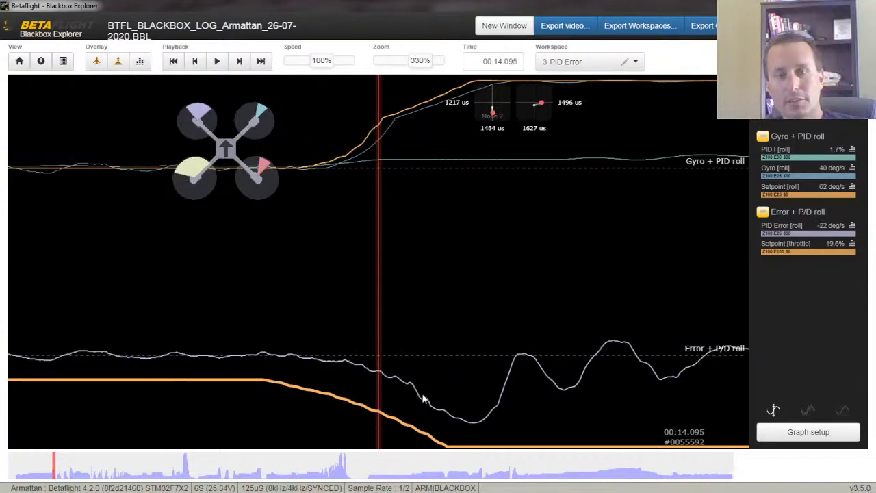
pyautogui.scroll(-2, 465, 390)
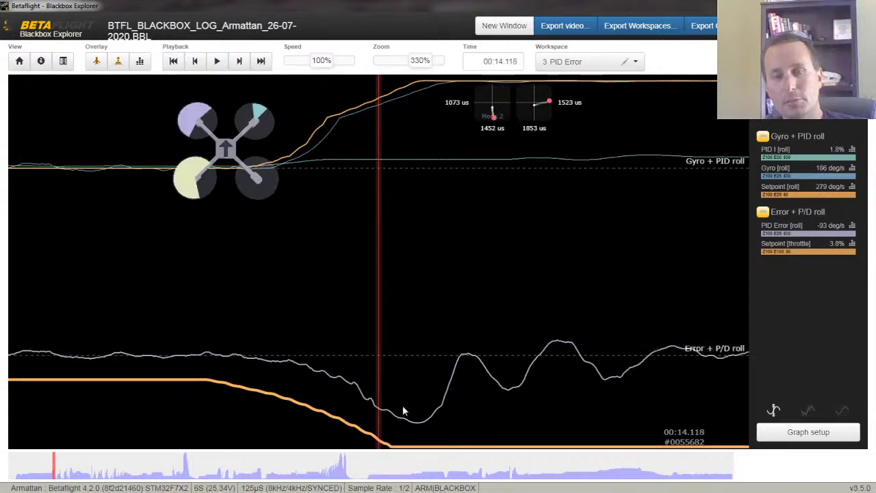
pyautogui.scroll(-2, 431, 396)
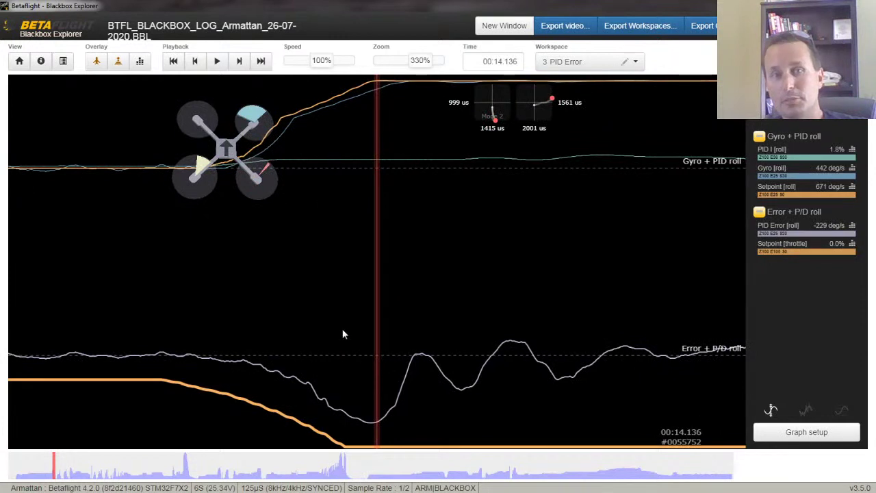
pyautogui.scroll(2, 389, 165)
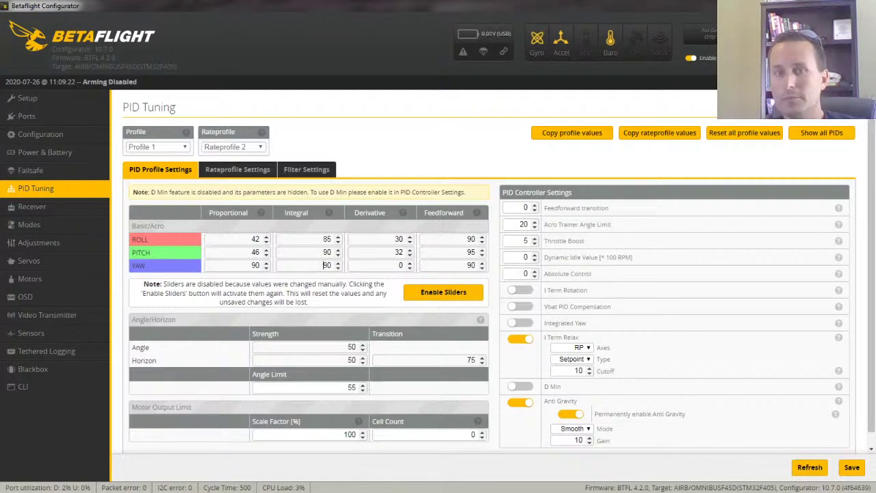
# - Review the Anti Gravity settings among the PID controller settings in Betaflight Configurator
pyautogui.scroll(-1, 591, 438)
pyautogui.doubleClick(583, 426)
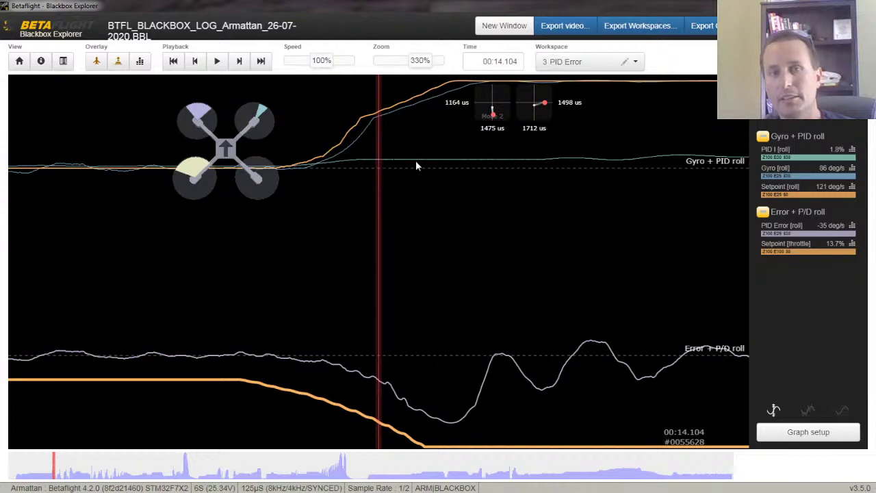
# - Examine the PID I [roll] trace in the Blackbox log between 14.075 and 14.125 s as the roll begins
pyautogui.moveTo(415, 165); pyautogui.dragTo(273, 161)
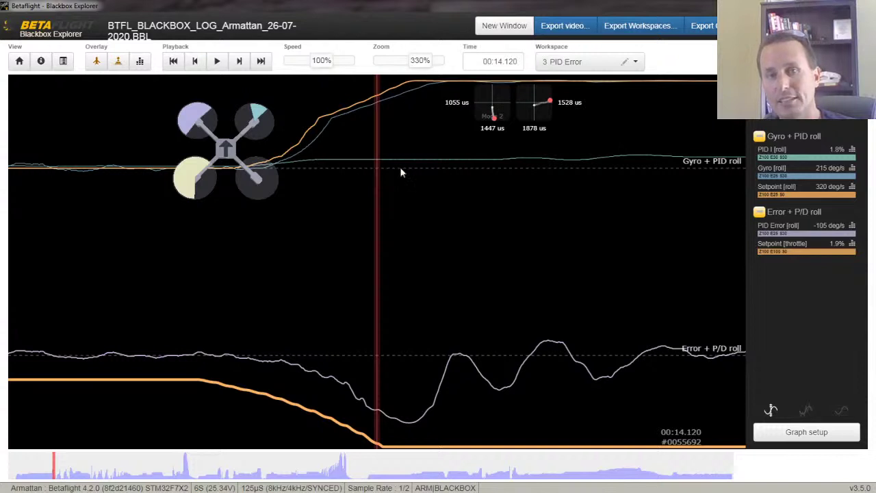
pyautogui.moveTo(401, 171); pyautogui.dragTo(492, 191)
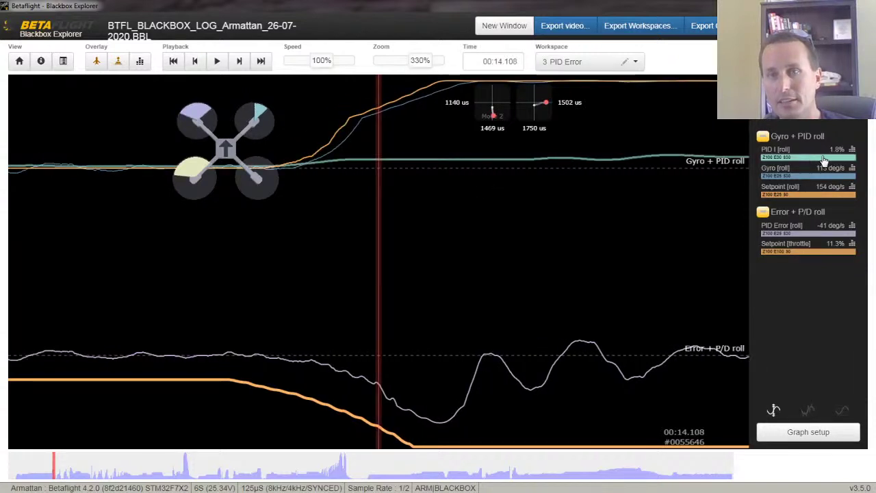
pyautogui.moveTo(517, 185); pyautogui.dragTo(750, 152)
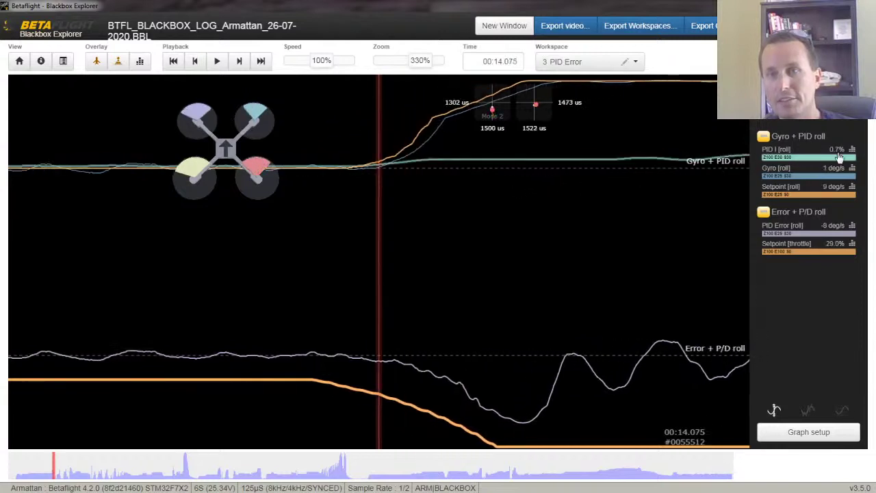
pyautogui.moveTo(695, 175); pyautogui.dragTo(628, 196)
pyautogui.moveTo(504, 196); pyautogui.dragTo(476, 203)
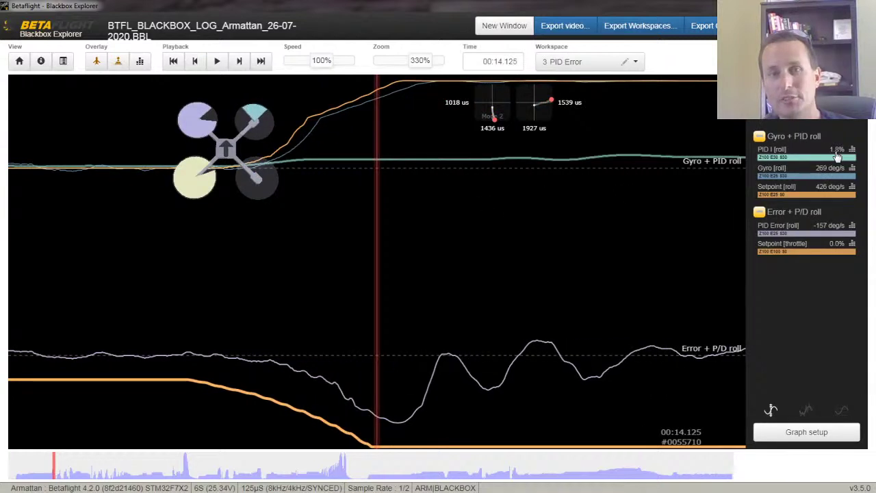
# - Follow the PID I and PID Error roll traces forward through the roll to 14.671 s
pyautogui.moveTo(464, 195); pyautogui.dragTo(439, 200)
pyautogui.moveTo(618, 180); pyautogui.dragTo(602, 180)
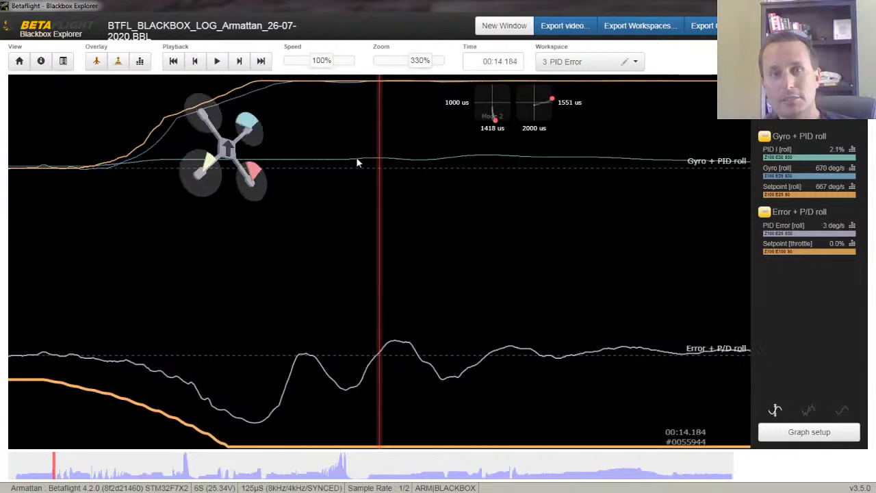
pyautogui.moveTo(603, 162); pyautogui.dragTo(494, 162)
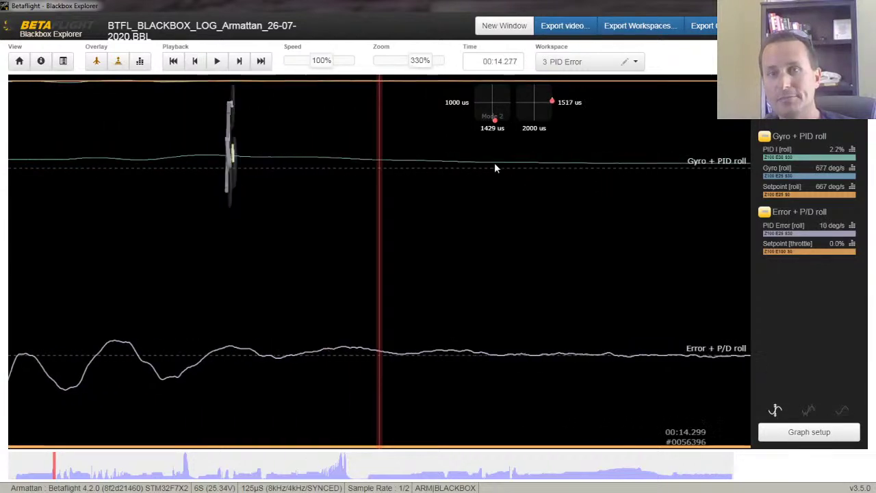
pyautogui.moveTo(575, 147); pyautogui.dragTo(506, 198)
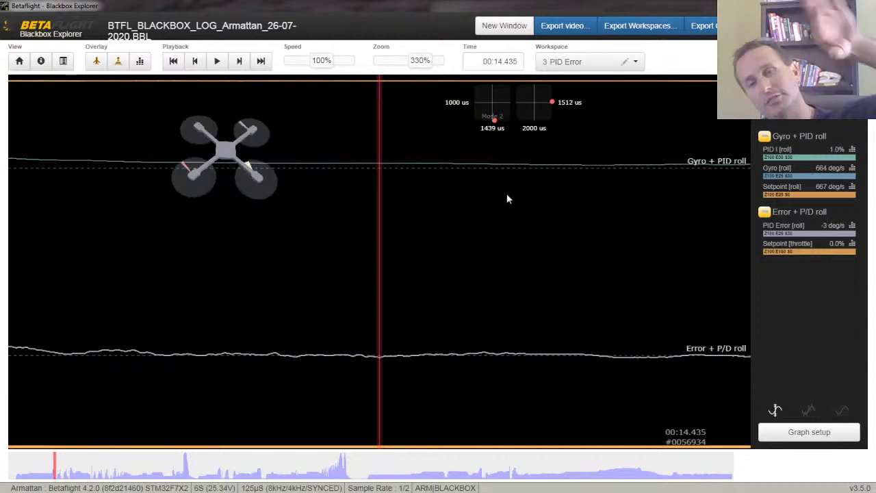
pyautogui.moveTo(618, 184); pyautogui.dragTo(448, 205)
pyautogui.moveTo(729, 196); pyautogui.dragTo(692, 190)
pyautogui.moveTo(457, 172); pyautogui.dragTo(414, 173)
pyautogui.moveTo(624, 188); pyautogui.dragTo(563, 190)
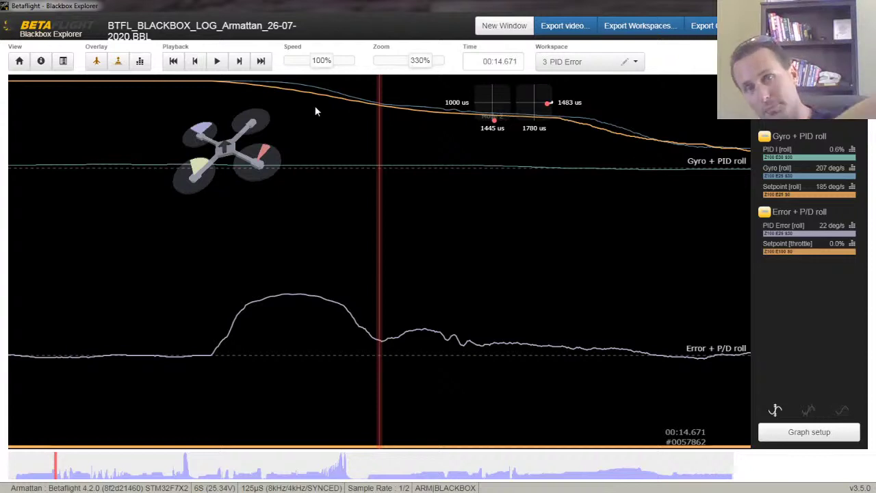
# - Examine the roll gyro, setpoint, I-term and PID error traces between about 00:14.67 and 00:14.78 in the log
pyautogui.moveTo(504, 184); pyautogui.dragTo(455, 174)
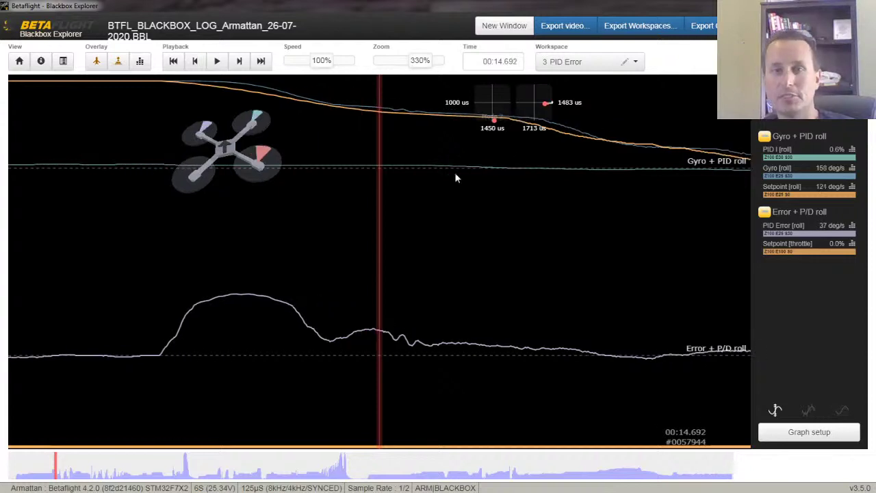
pyautogui.moveTo(590, 203); pyautogui.dragTo(691, 178)
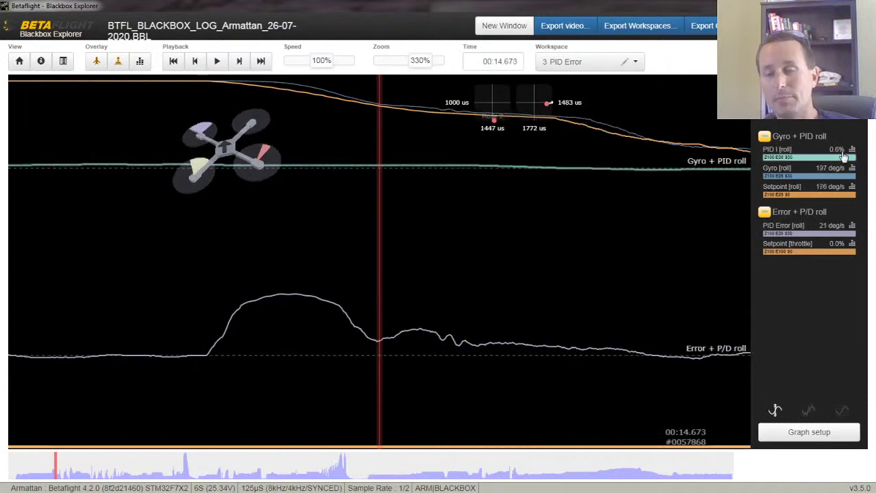
pyautogui.moveTo(473, 203); pyautogui.dragTo(390, 164)
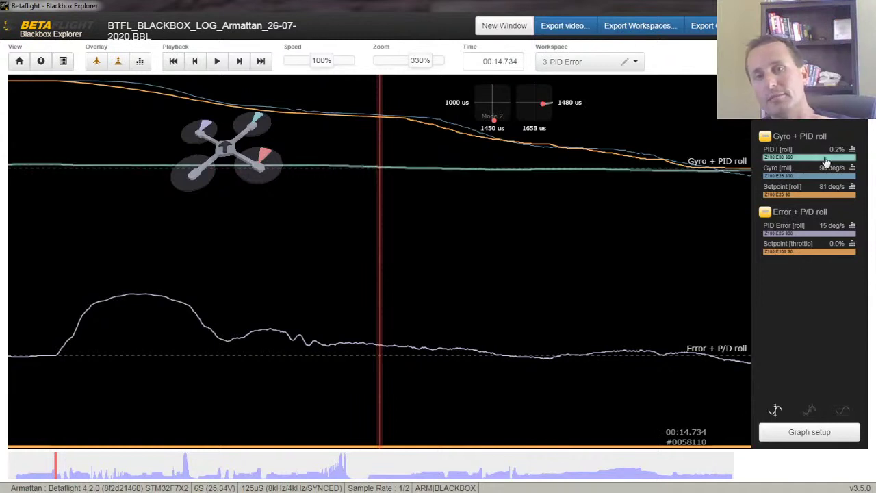
pyautogui.scroll(-1, 458, 199)
pyautogui.scroll(-1, 458, 199)
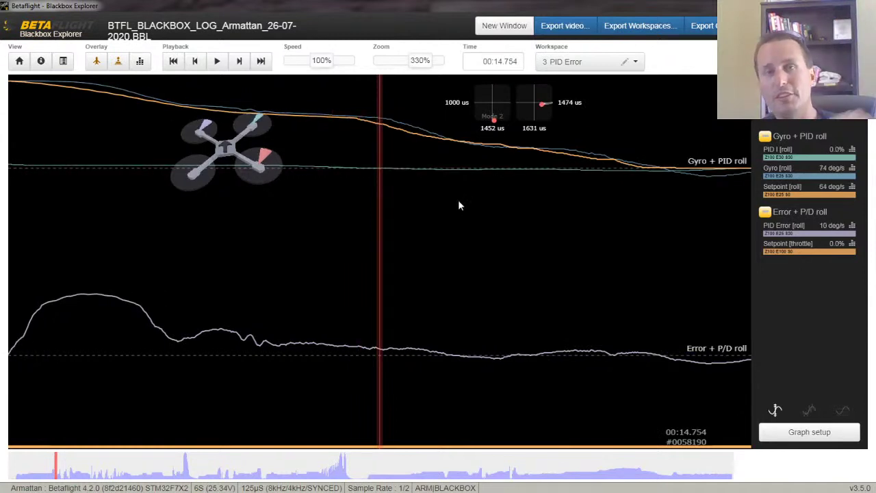
pyautogui.scroll(-2, 501, 216)
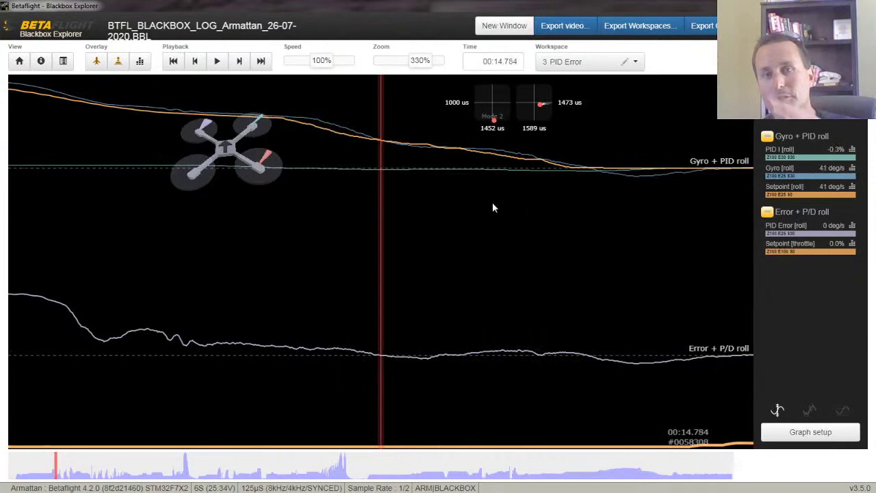
pyautogui.scroll(3, 367, 347)
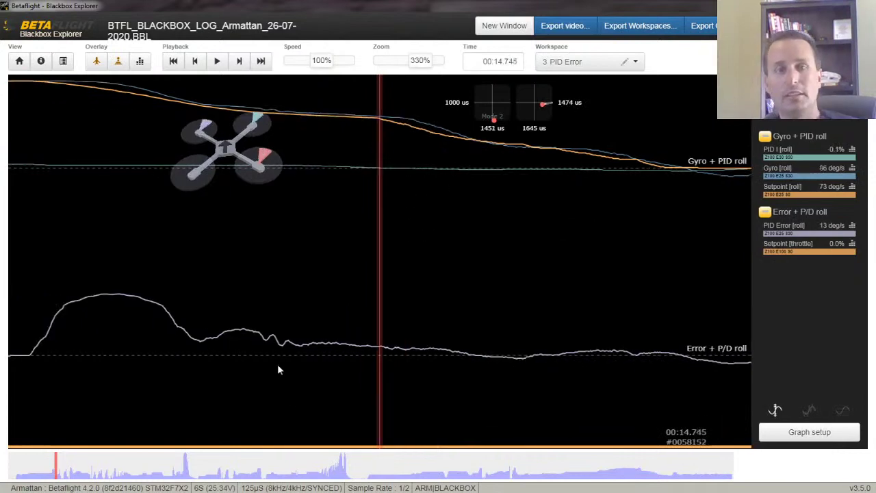
# - Examine the roll I-term, gyro and PID error traces at the start of the roll, around 00:14.08 to 00:14.15
pyautogui.scroll(10, 277, 369)
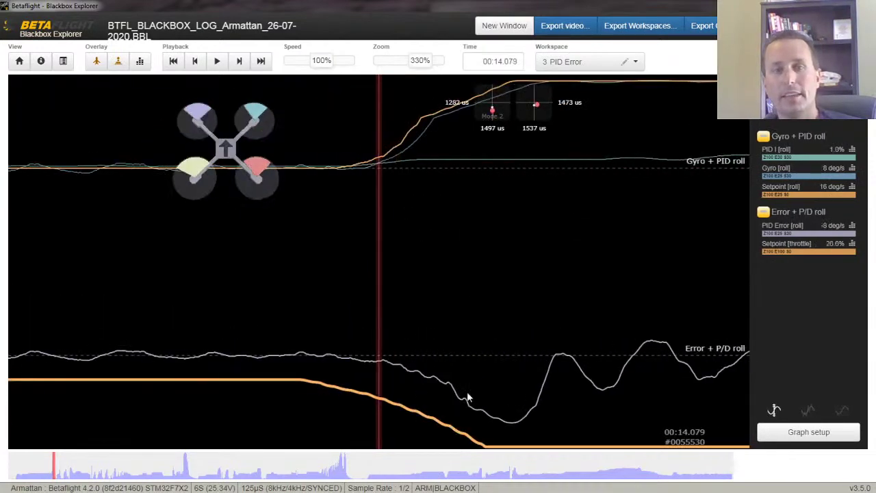
pyautogui.moveTo(468, 397); pyautogui.dragTo(389, 371)
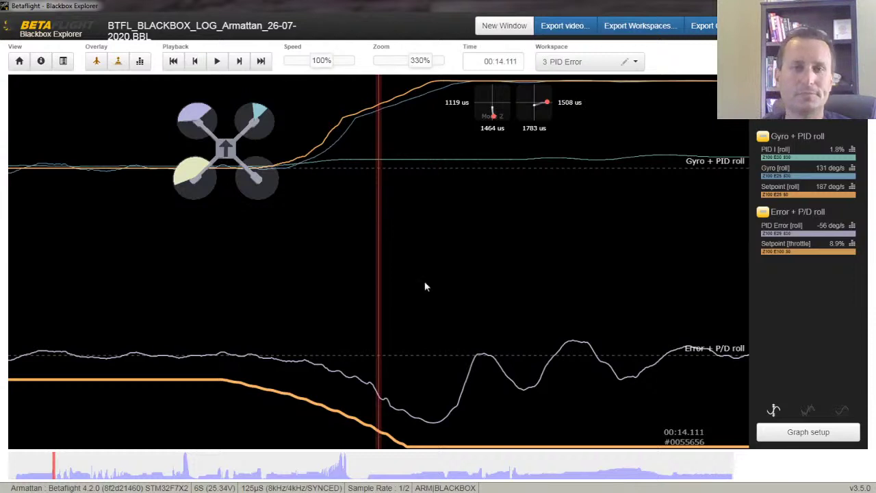
pyautogui.scroll(-1, 407, 169)
pyautogui.scroll(-3, 367, 165)
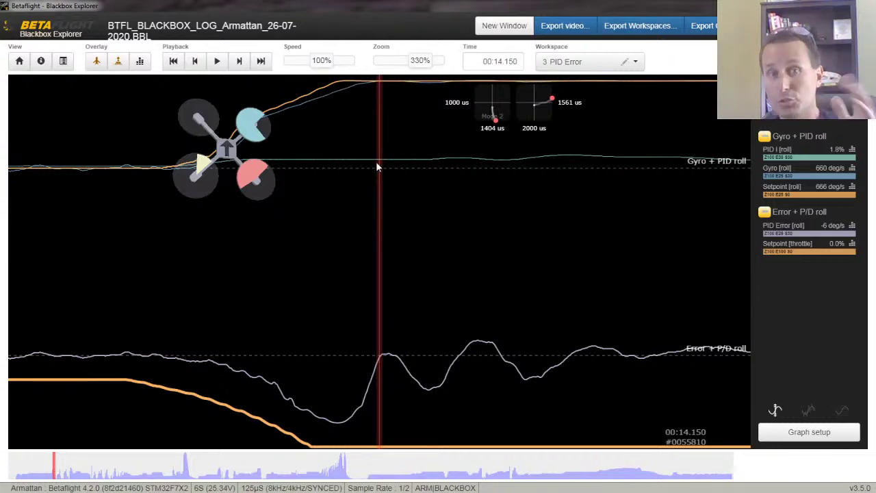
pyautogui.moveTo(376, 161); pyautogui.dragTo(387, 161)
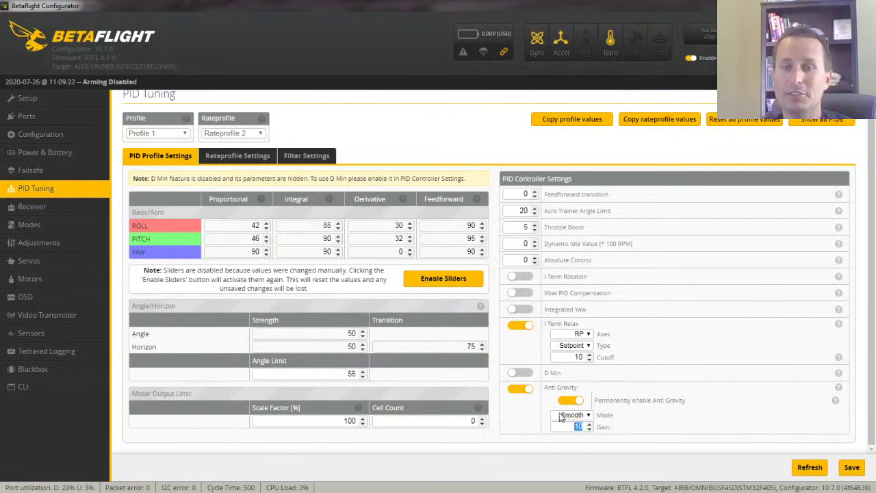
# - Set the Anti Gravity gain to 3.5 and save the PID tuning settings
pyautogui.click(633, 410)
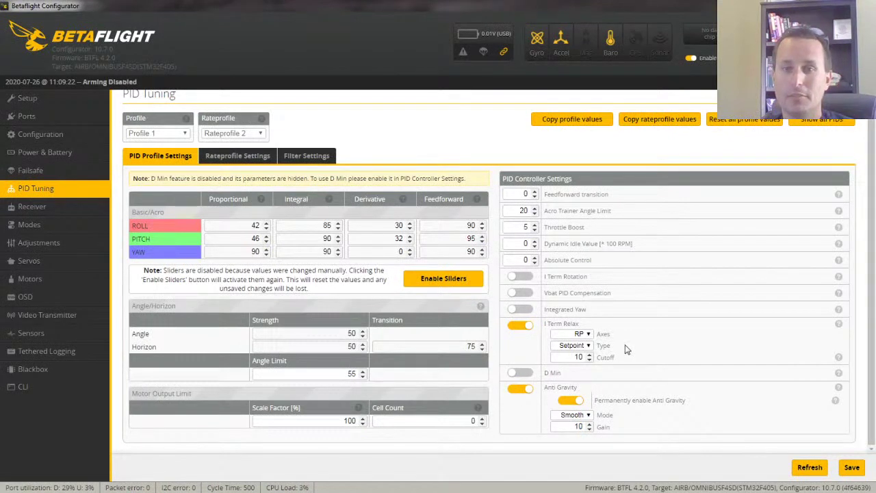
pyautogui.doubleClick(576, 426)
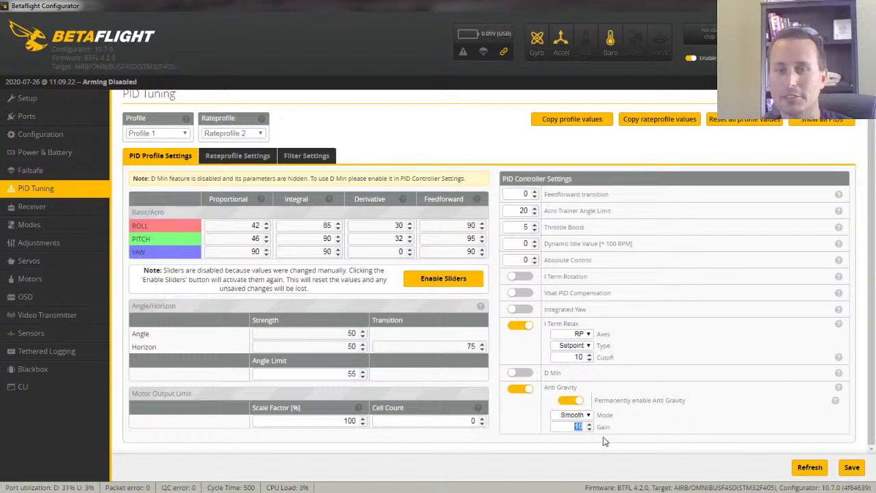
pyautogui.write('3.5')
pyautogui.click(579, 357)
pyautogui.doubleClick(579, 357)
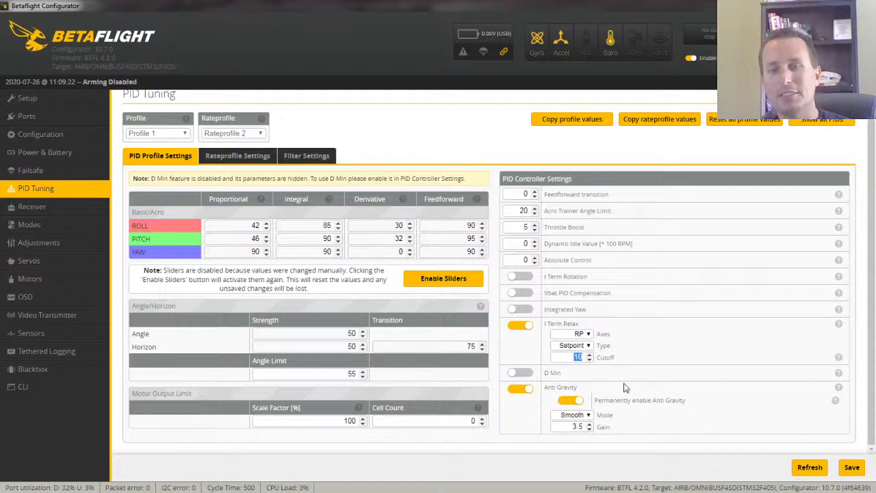
pyautogui.click(851, 468)
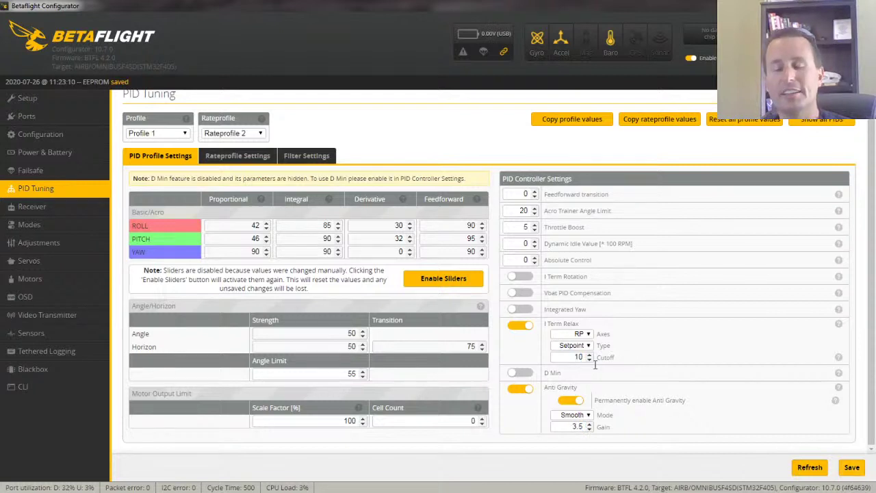
# - Re-enable the PID tuning sliders and switch I Term Relax off and back on
pyautogui.scroll(1, 590, 362)
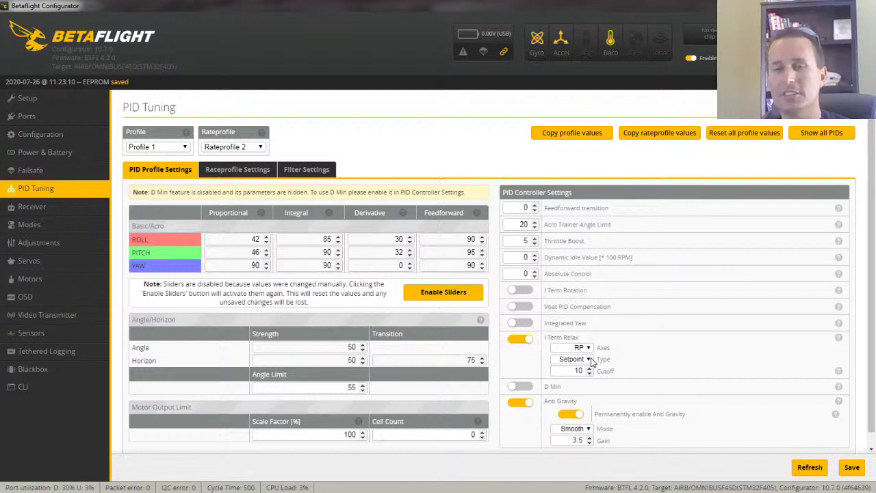
pyautogui.doubleClick(575, 371)
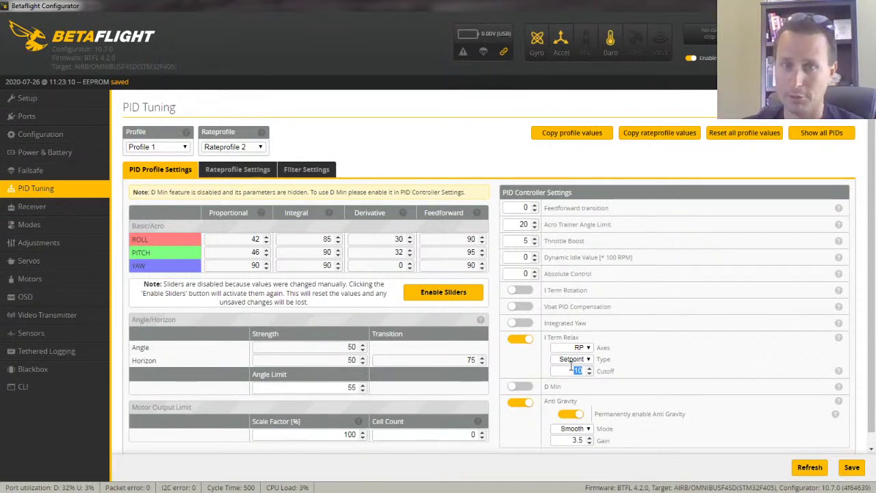
pyautogui.press('BackSpace')
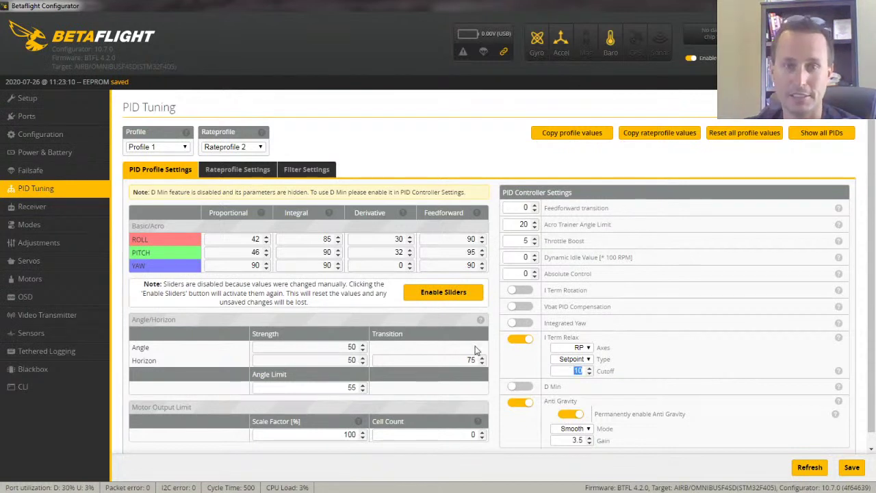
pyautogui.click(448, 293)
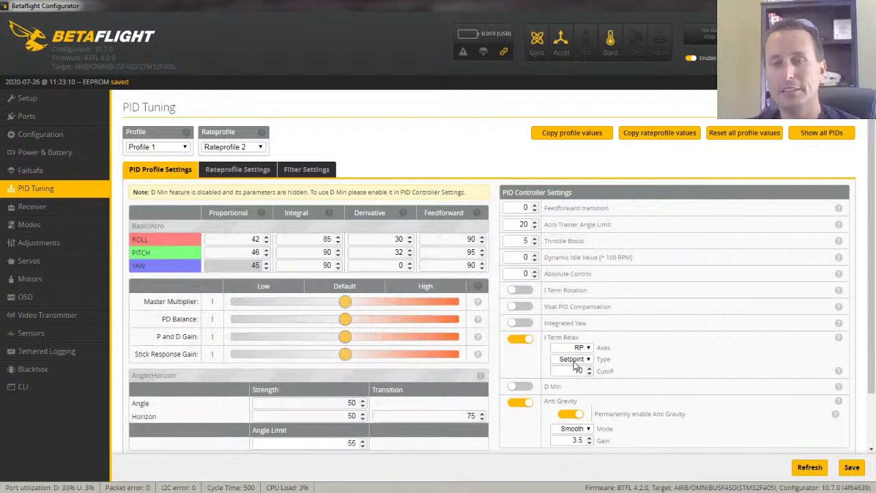
pyautogui.click(523, 342)
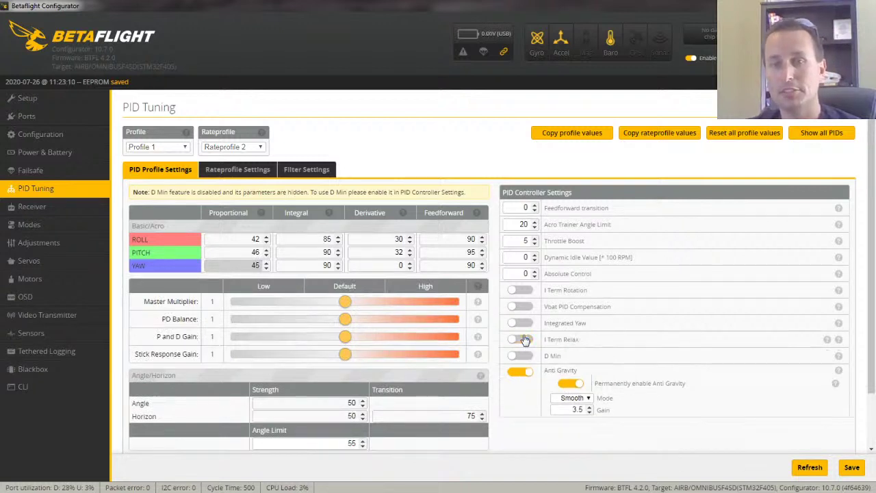
pyautogui.click(523, 342)
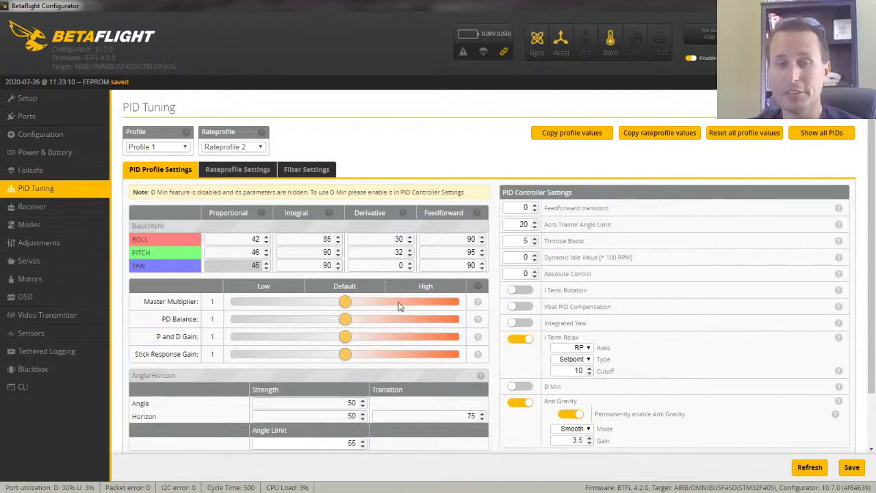
# - Set the Integral gains for roll, pitch and yaw to 0
pyautogui.press('Delete')
pyautogui.press('Delete')
pyautogui.write('0')
pyautogui.moveTo(312, 254); pyautogui.dragTo(364, 254)
pyautogui.write('0')
pyautogui.click(395, 265)
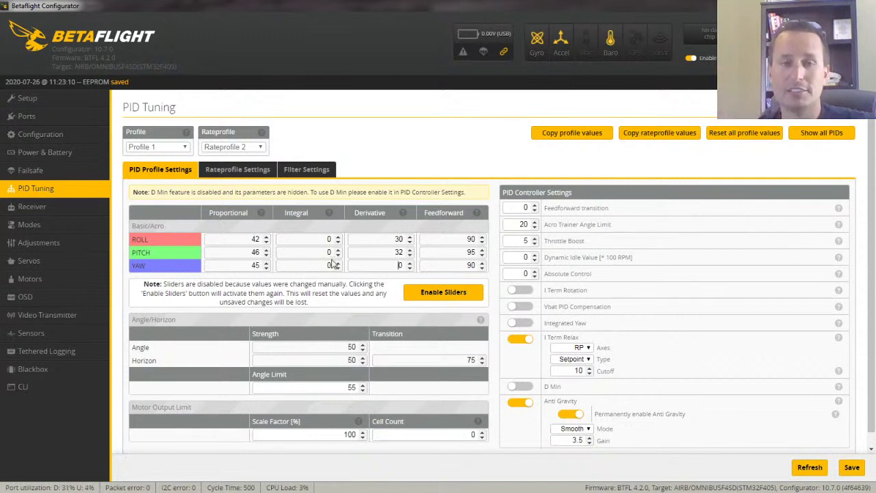
pyautogui.doubleClick(328, 239)
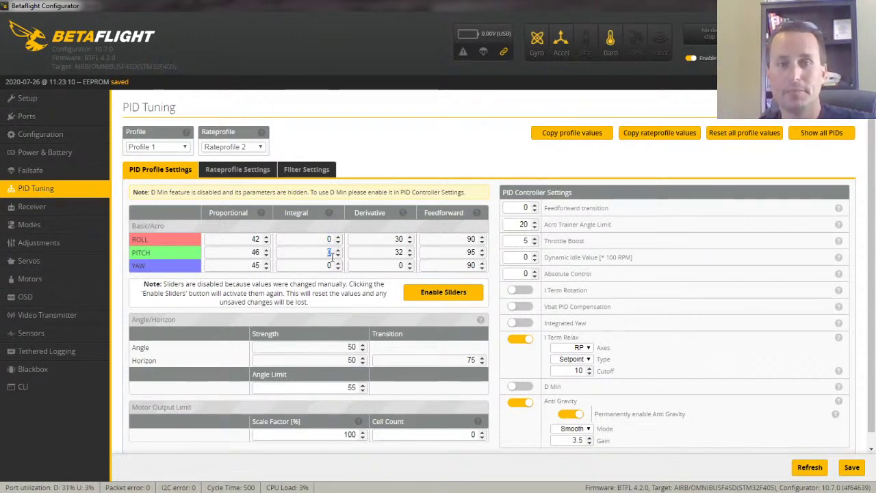
pyautogui.doubleClick(329, 265)
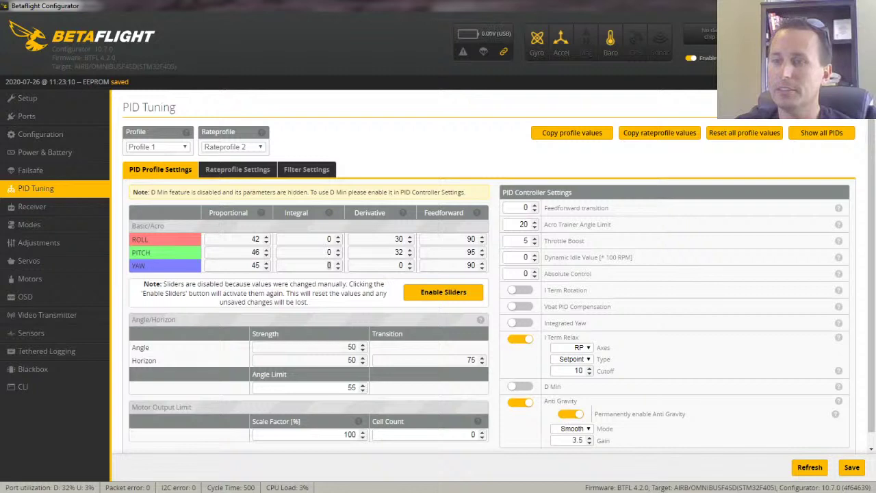
# - Switch to the web browser, search Bing for "esc pwm frequency" and open the BLHeli_32 image in the featured result
pyautogui.hotkey('alt', 'Tab')
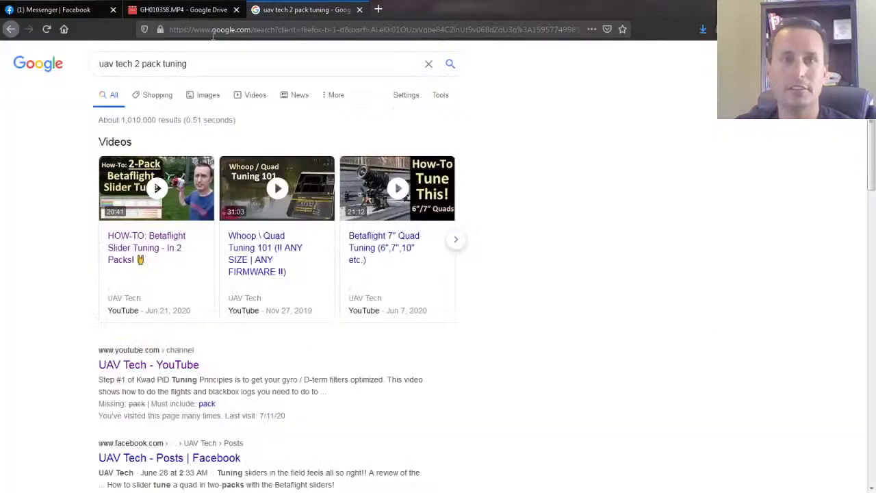
pyautogui.click(222, 29)
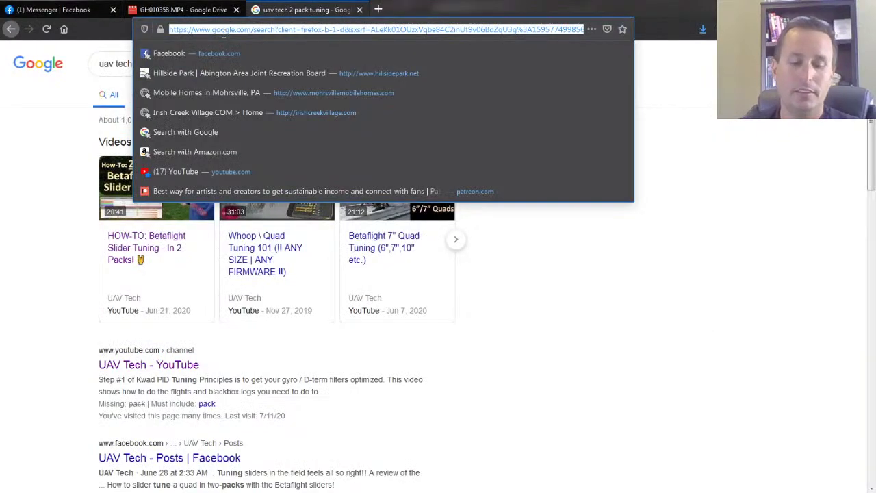
pyautogui.write('esc pwm')
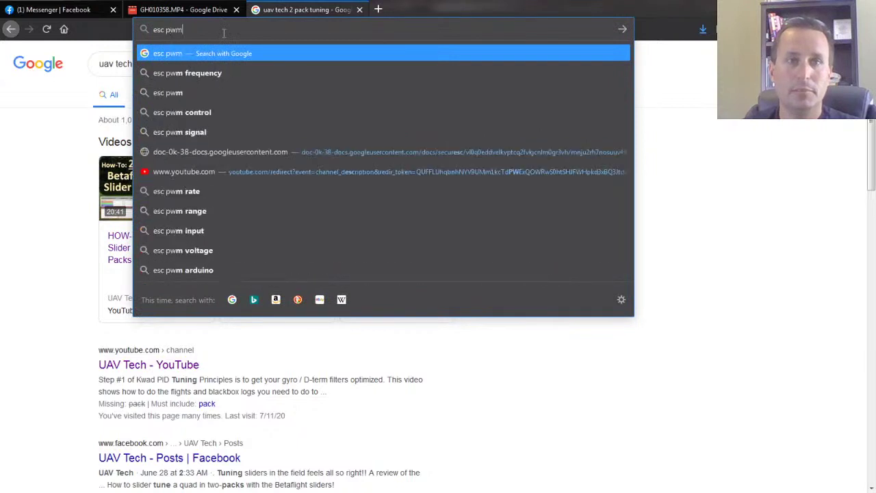
pyautogui.write(' fre')
pyautogui.hotkey('alt', 'Down')
pyautogui.press('Down')
pyautogui.press('Return')
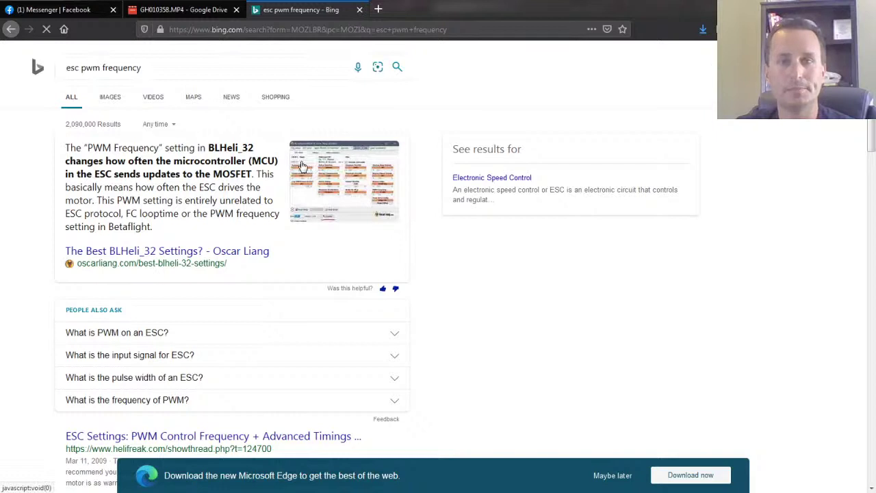
pyautogui.click(346, 190)
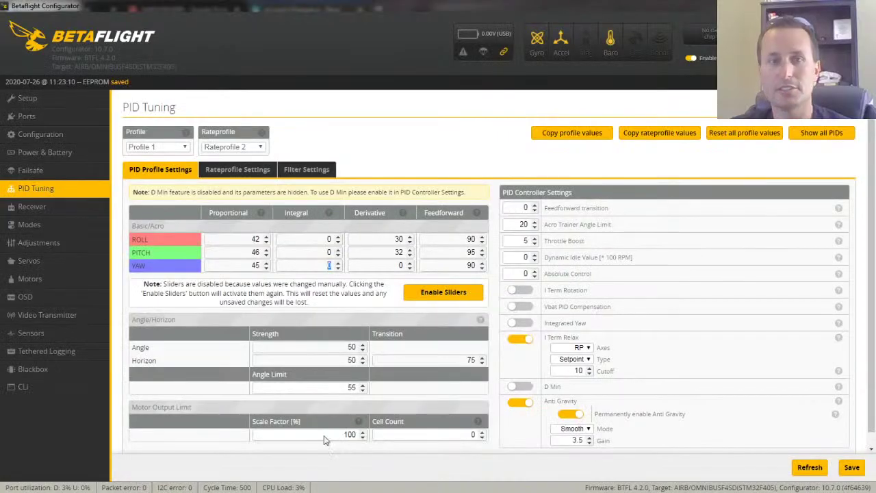
# - Re-enable the PID tuning sliders and try P and D Gain at 1.1 and 1.3 before returning it to 1
pyautogui.click(443, 292)
pyautogui.moveTo(344, 337)
pyautogui.mouseDown()
pyautogui.moveTo(416, 345)
pyautogui.moveTo(347, 342)
pyautogui.mouseUp()
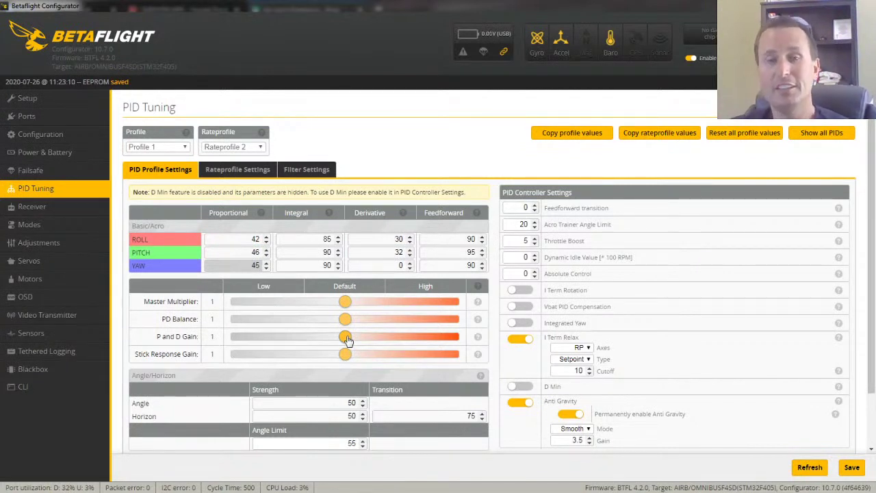
pyautogui.moveTo(347, 338); pyautogui.dragTo(361, 340)
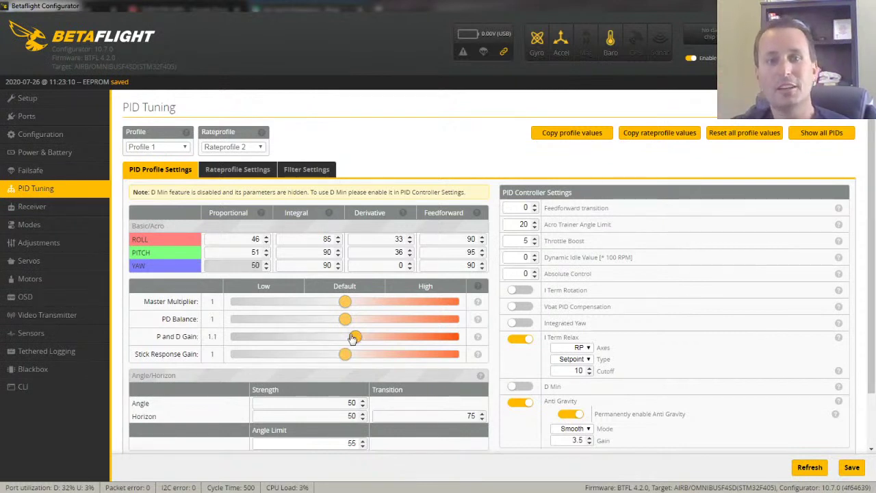
pyautogui.moveTo(357, 338); pyautogui.dragTo(381, 340)
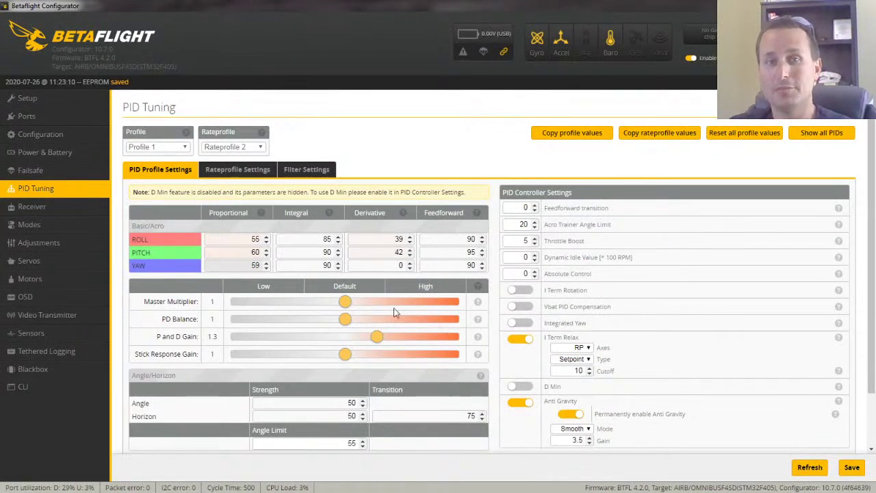
pyautogui.moveTo(378, 338); pyautogui.dragTo(347, 348)
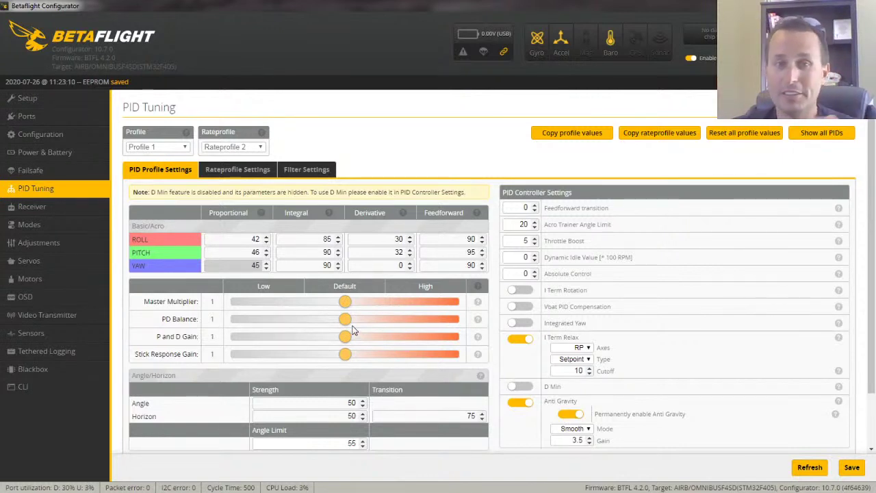
# - Test the P and D Gain slider at 1.3 once more, then reset it to 1 and save the settings
pyautogui.moveTo(342, 337)
pyautogui.mouseDown()
pyautogui.moveTo(372, 337)
pyautogui.moveTo(336, 345)
pyautogui.mouseUp()
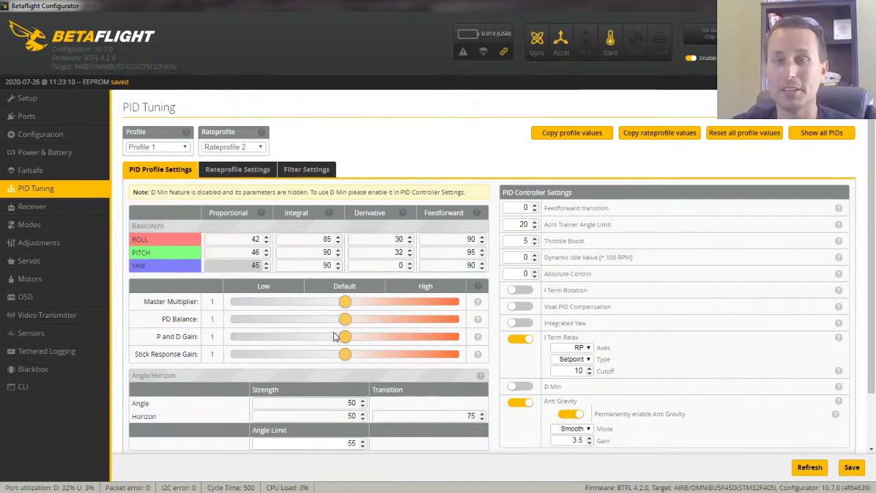
pyautogui.moveTo(345, 337); pyautogui.dragTo(375, 340)
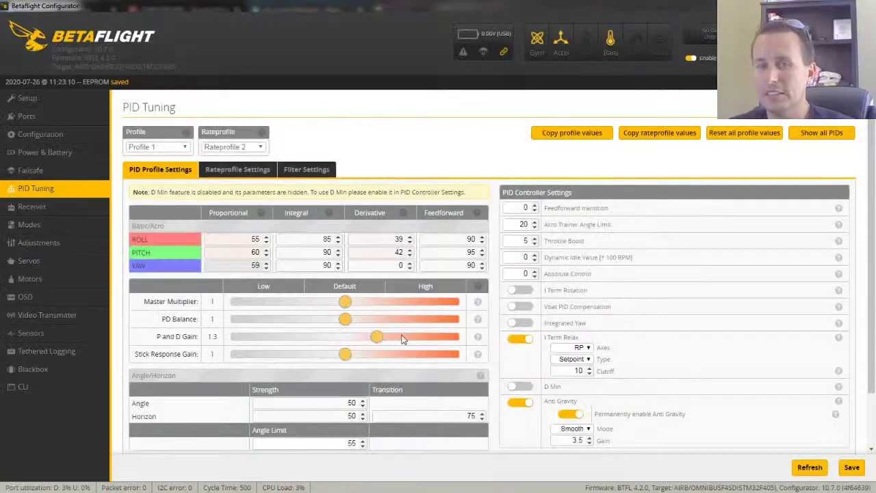
pyautogui.moveTo(376, 336); pyautogui.dragTo(344, 336)
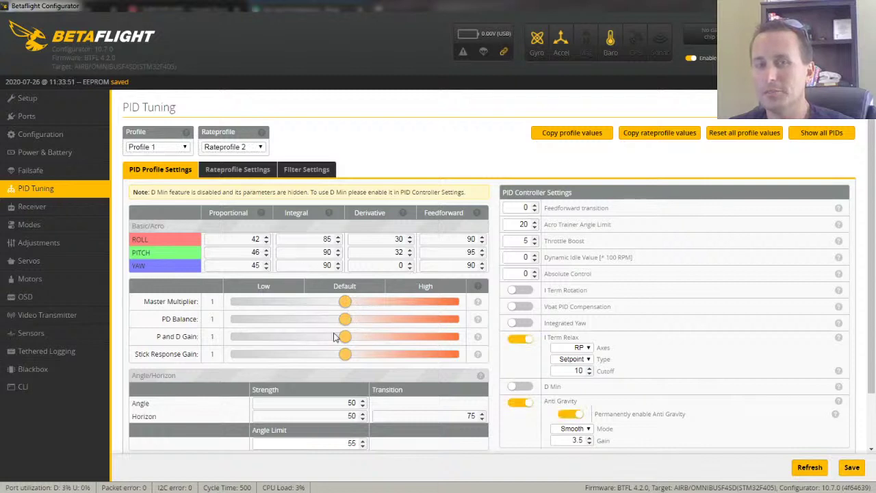
# - Try PD Balance 1.4, P and D Gain 1.3 and Stick Response Gain 0.7 and 0.5, and reload PID Tuning without saving
pyautogui.moveTo(344, 335); pyautogui.dragTo(379, 338)
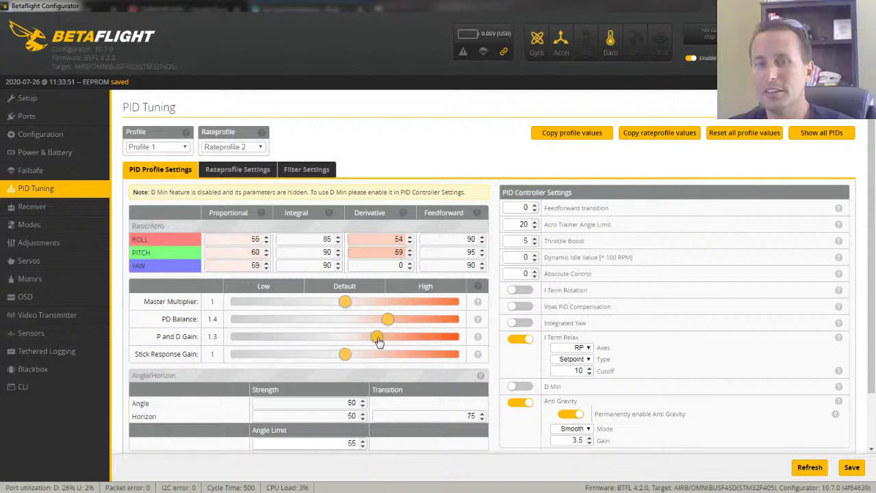
pyautogui.moveTo(347, 361); pyautogui.dragTo(272, 360)
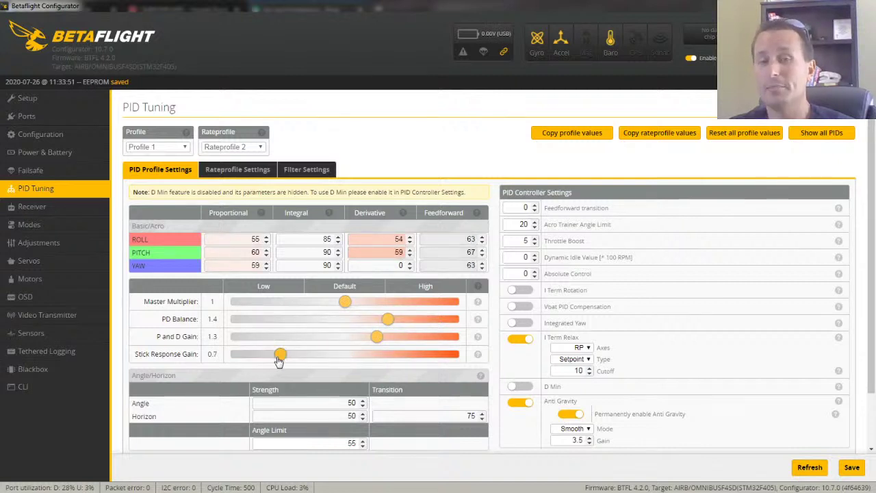
pyautogui.moveTo(281, 355); pyautogui.dragTo(236, 355)
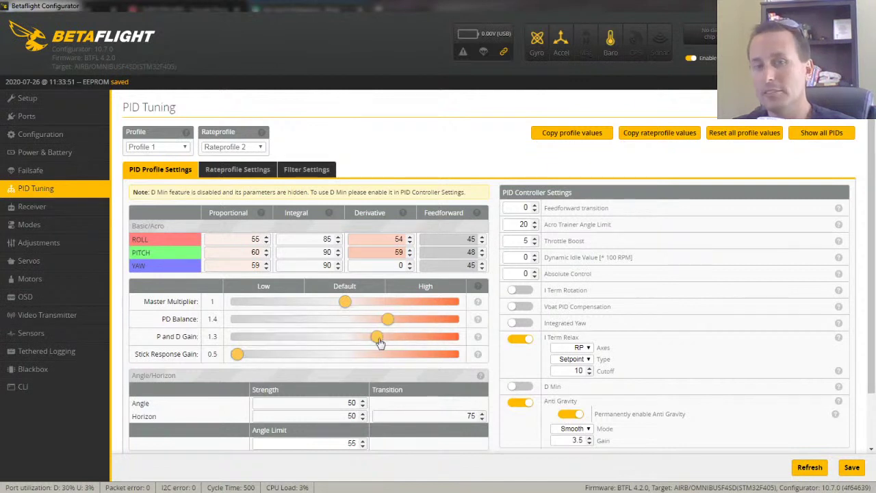
pyautogui.moveTo(245, 358); pyautogui.dragTo(350, 363)
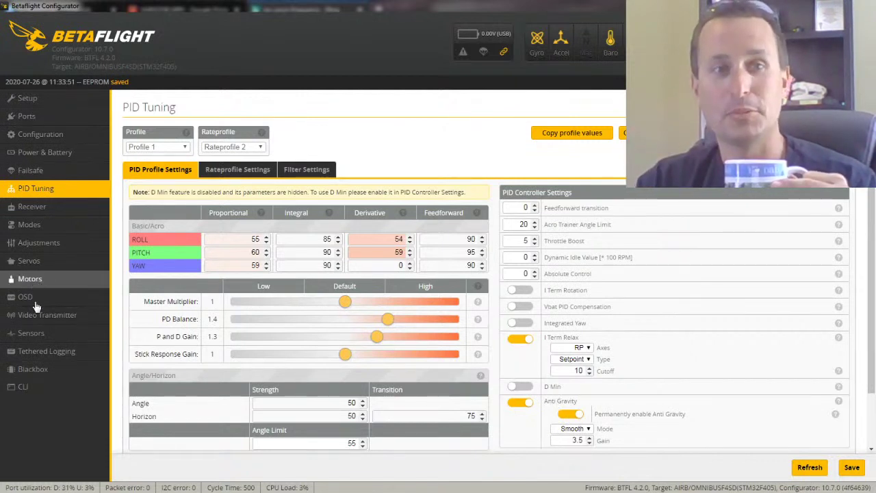
pyautogui.click(35, 206)
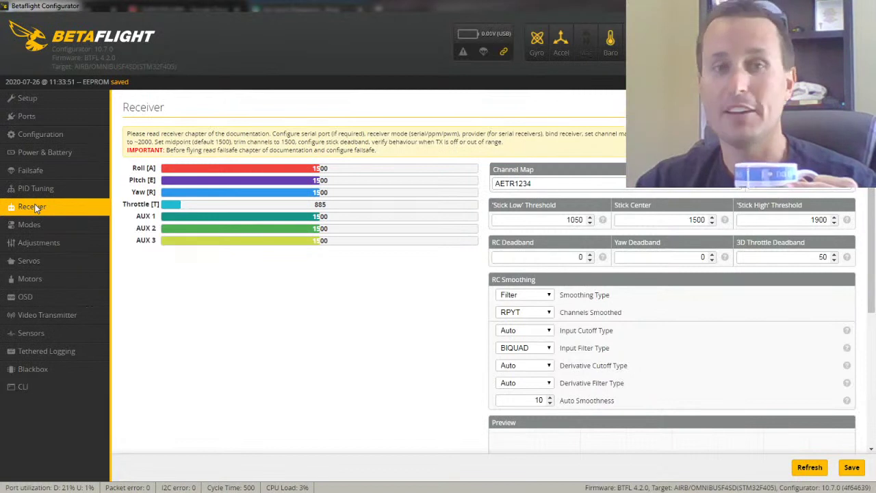
pyautogui.click(36, 188)
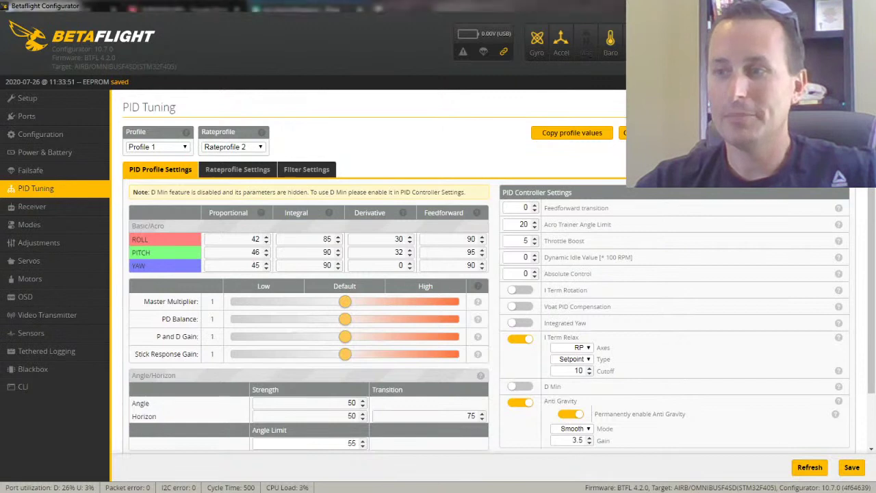
# - Switch to Blackbox Explorer, start opening another log file and browse to the Videos (E:) drive
pyautogui.hotkey('alt', 'Tab')
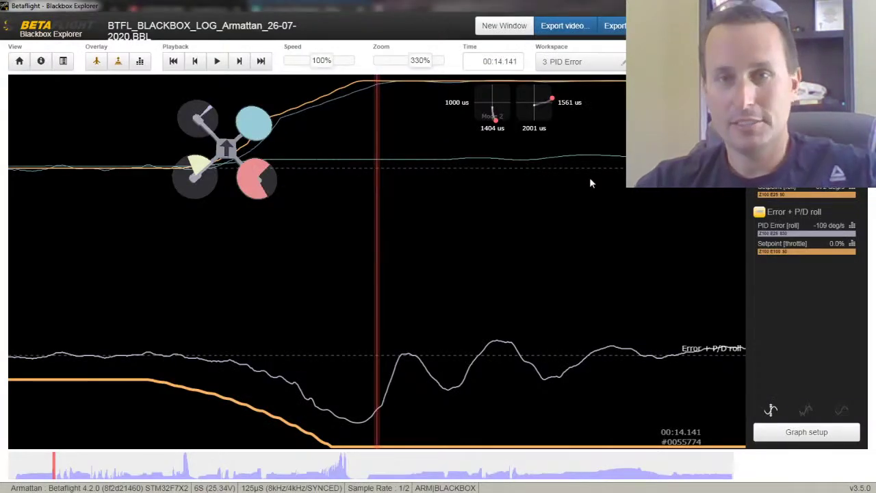
pyautogui.hotkey('ctrl', 'o')
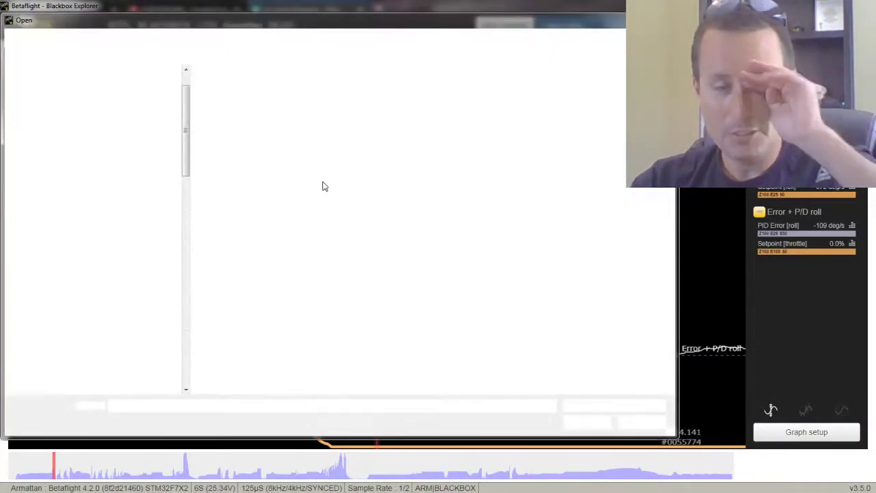
pyautogui.moveTo(183, 174); pyautogui.dragTo(172, 308)
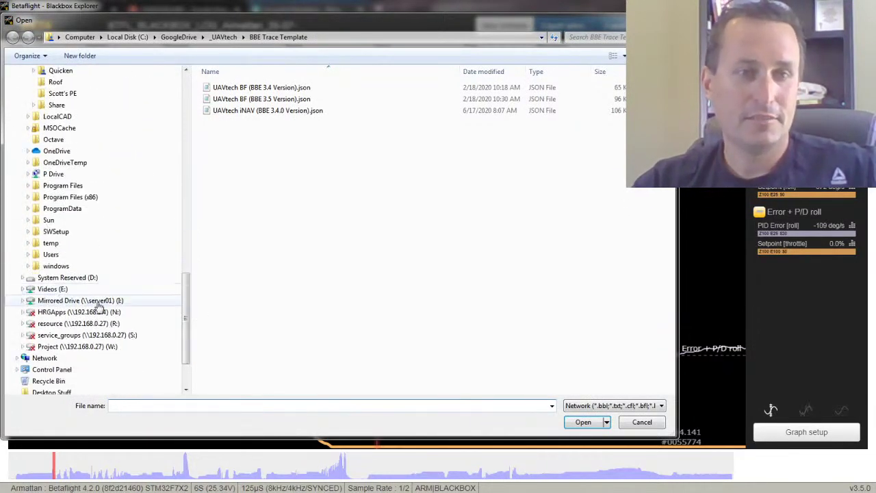
pyautogui.moveTo(187, 305); pyautogui.dragTo(188, 184)
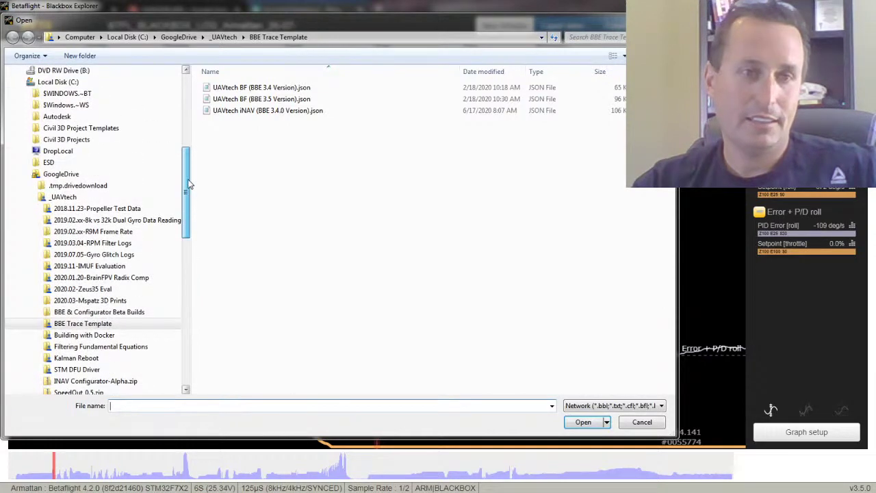
pyautogui.click(28, 174)
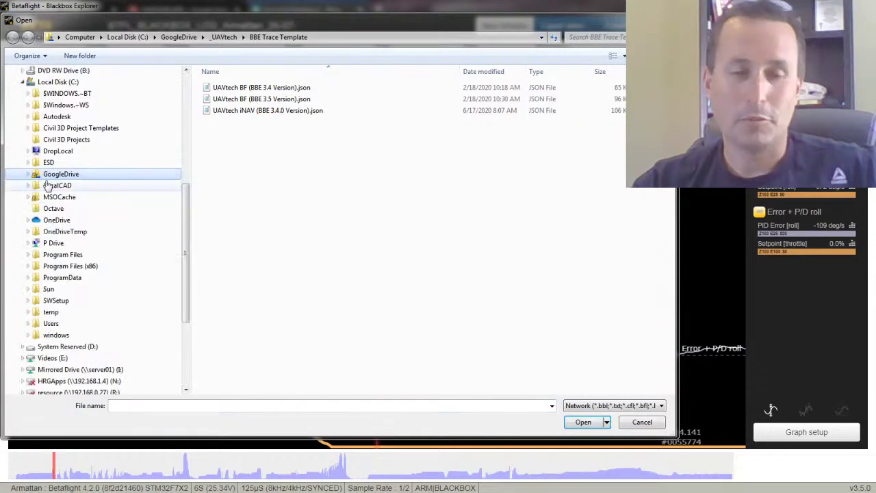
pyautogui.scroll(-3, 117, 294)
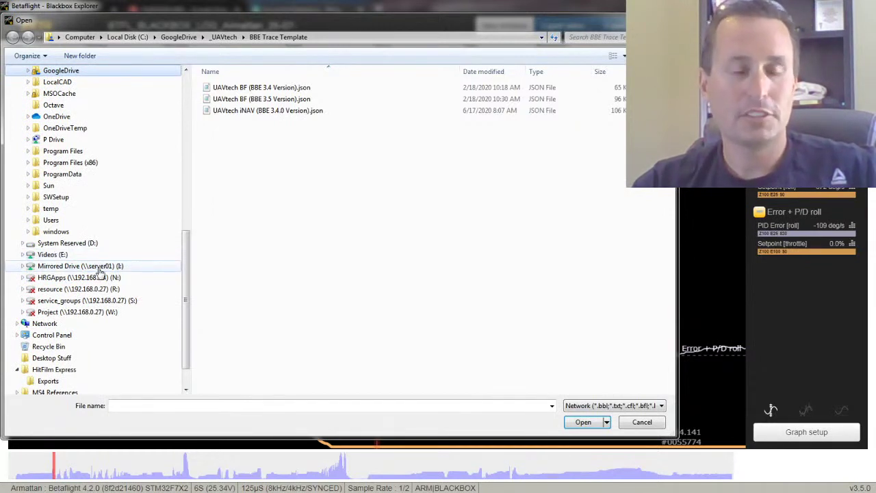
pyautogui.click(61, 255)
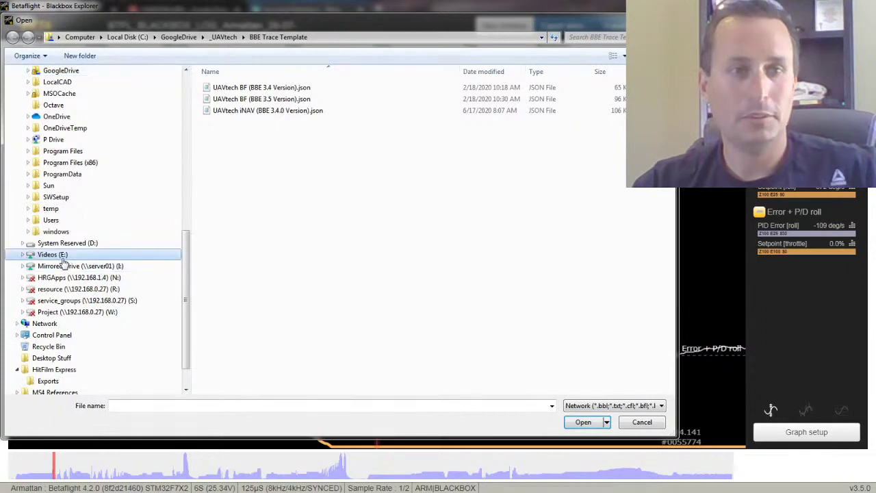
# - Open the LOG Reviews folder on the Videos (E:) drive and find the 2020.06 log folders
pyautogui.click(327, 253)
pyautogui.scroll(-5, 326, 253)
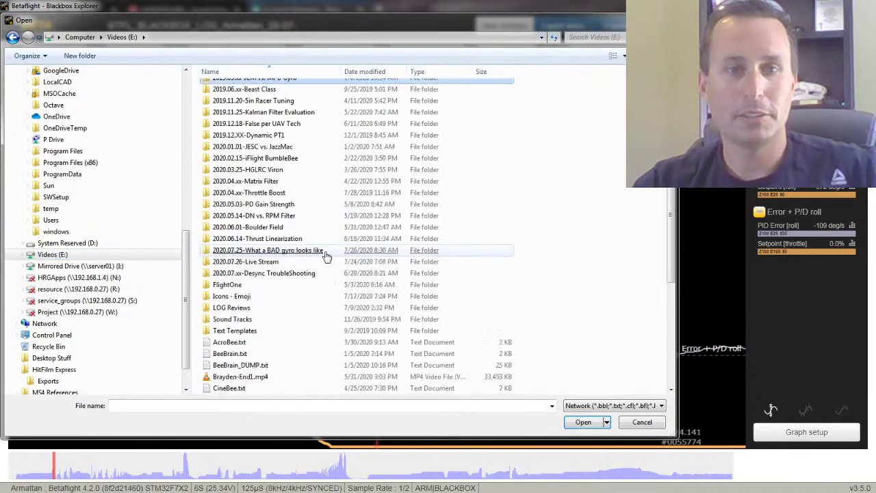
pyautogui.click(254, 285)
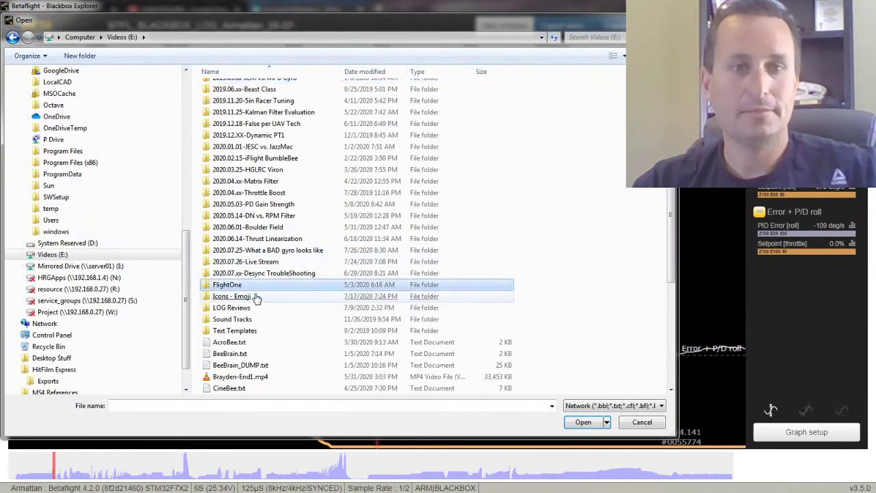
pyautogui.doubleClick(231, 309)
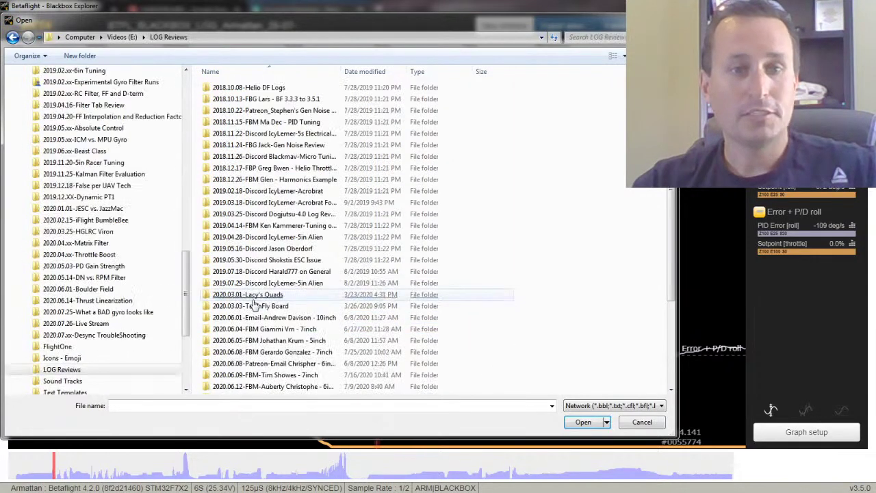
pyautogui.scroll(-4, 269, 288)
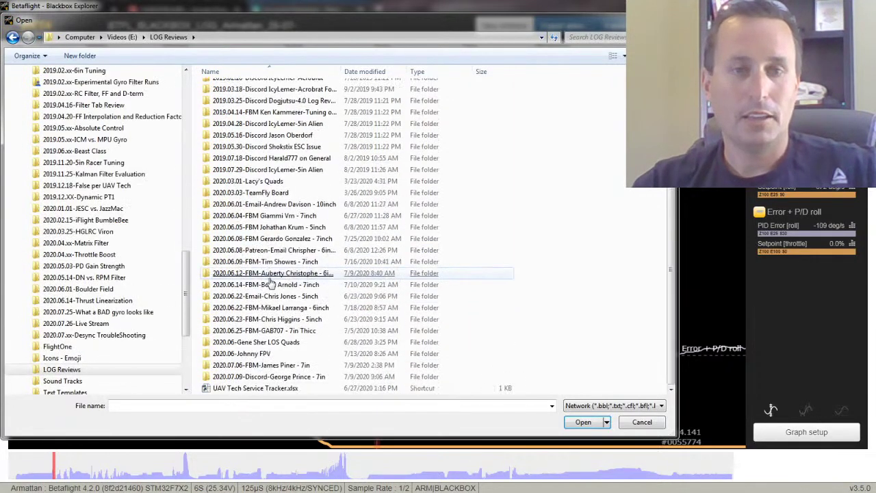
pyautogui.click(276, 356)
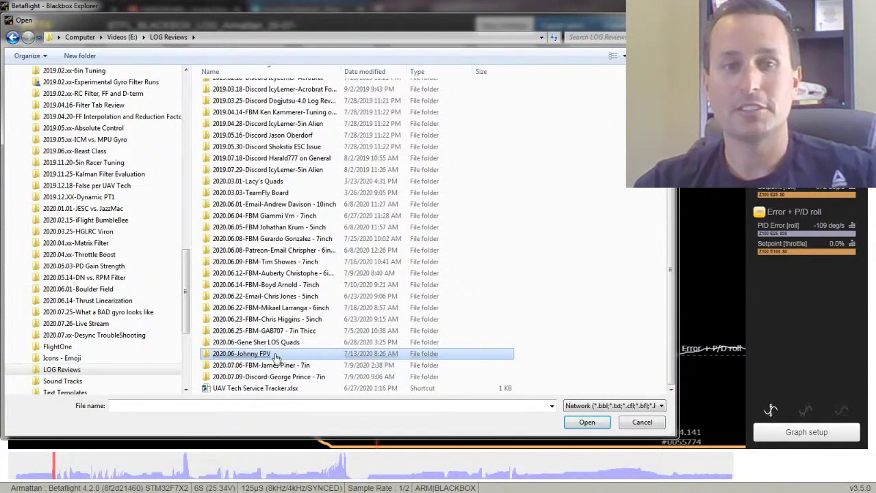
pyautogui.click(273, 330)
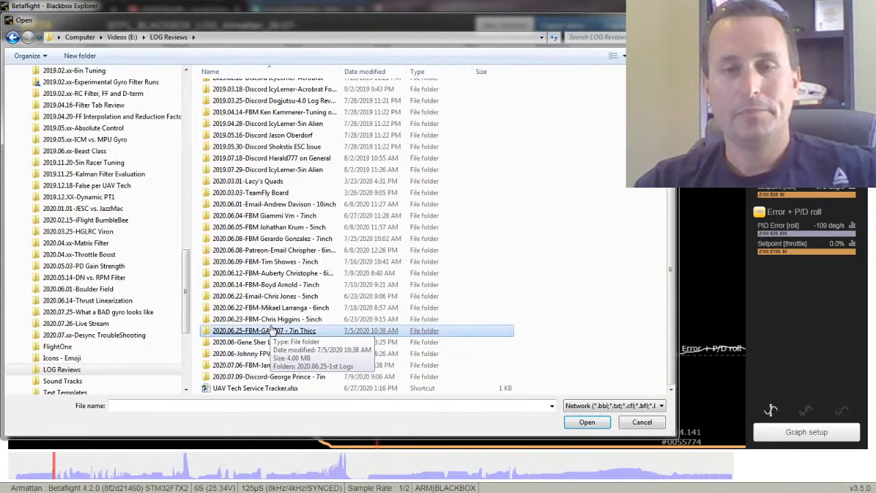
pyautogui.moveTo(397, 19); pyautogui.dragTo(2, 35)
pyautogui.moveTo(162, 36); pyautogui.dragTo(557, 12)
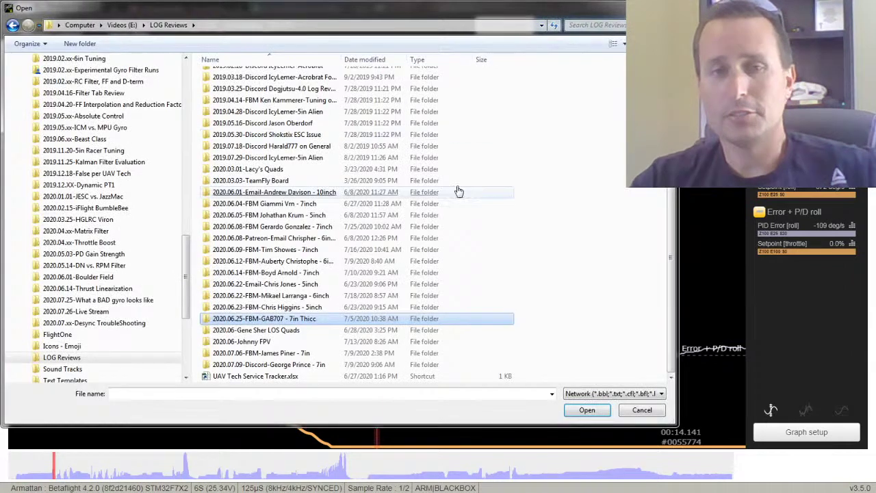
pyautogui.click(429, 195)
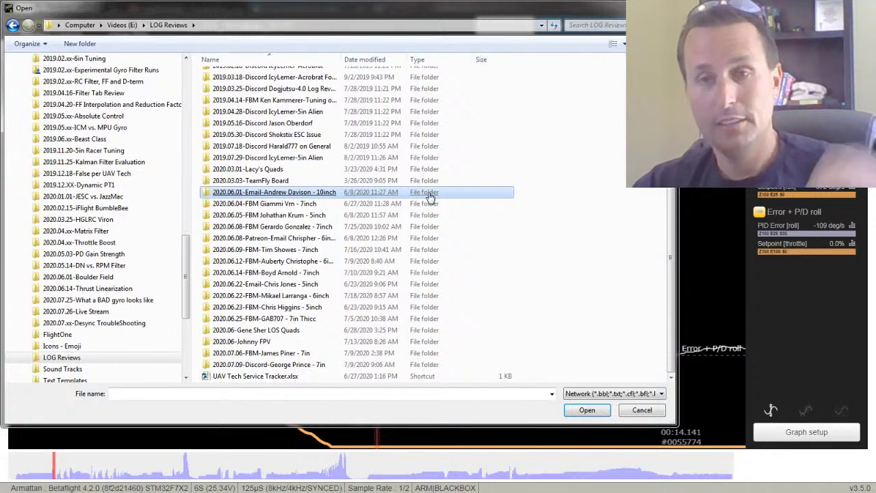
pyautogui.click(274, 364)
# - Load LOG00011.TXT from the Krunked Kiss Logs subfolder of 2020.06-Johnny FPV
pyautogui.doubleClick(255, 341)
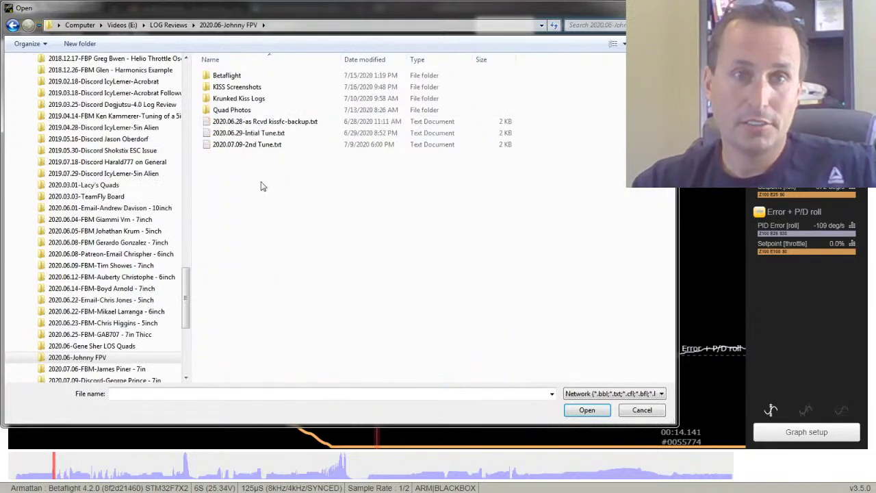
pyautogui.doubleClick(241, 99)
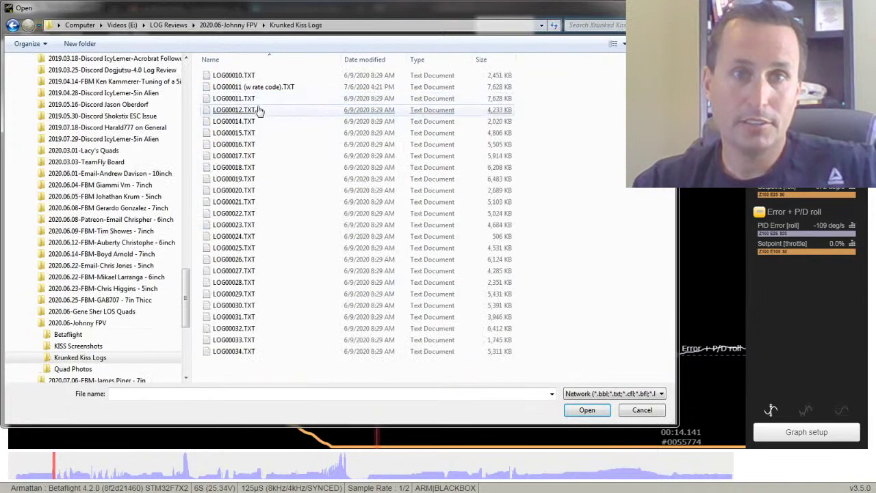
pyautogui.doubleClick(250, 99)
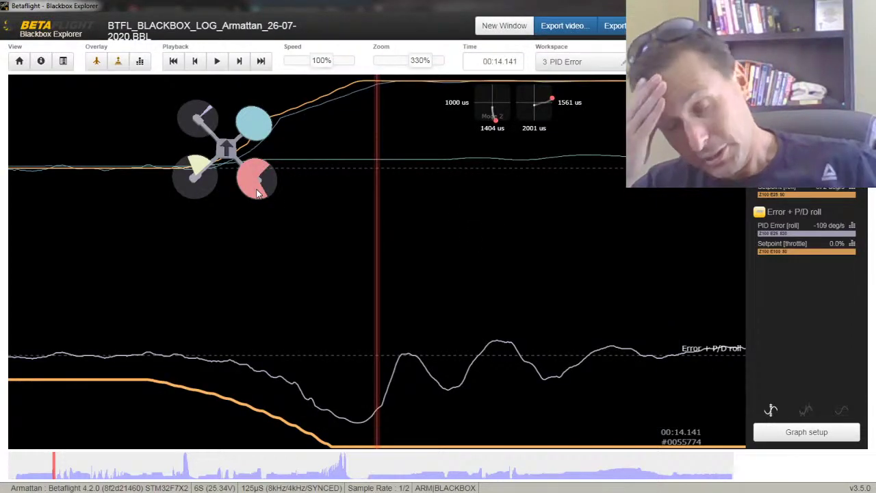
pyautogui.hotkey('alt', 'Tab')
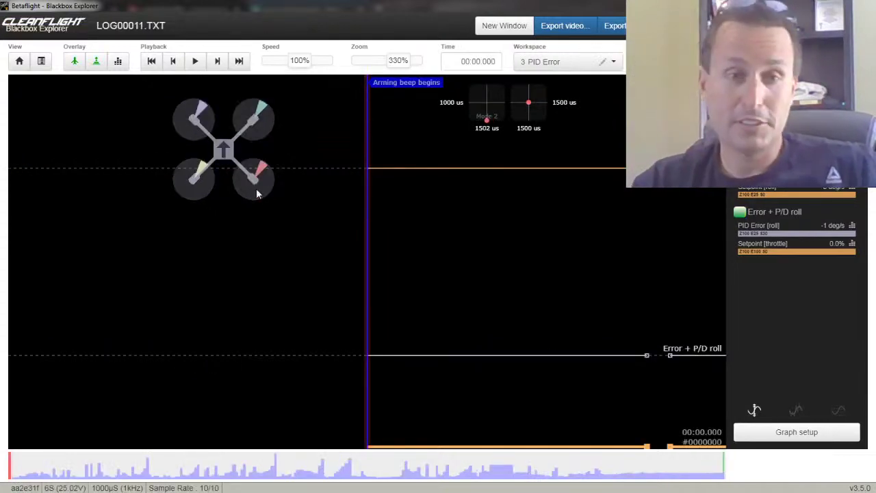
# - Select flight 9/9 (08:39 - 09:47) of the loaded log and advance to about 1.5 seconds
pyautogui.press('space')
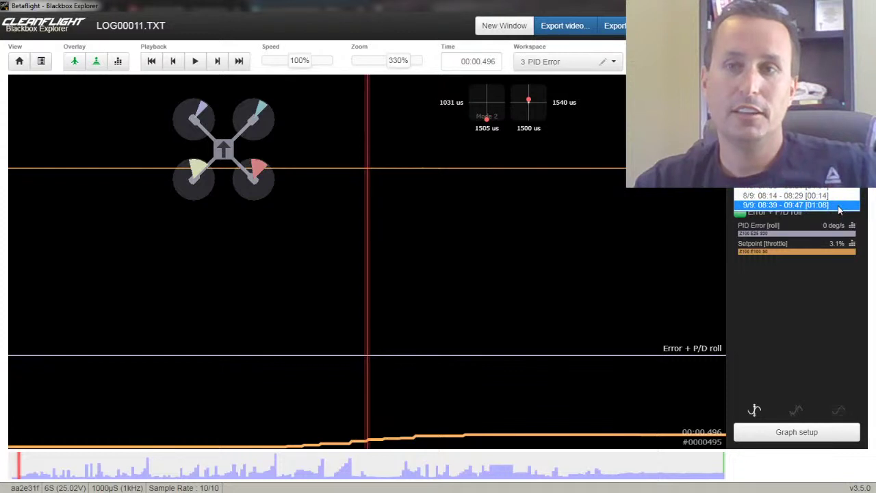
pyautogui.click(836, 205)
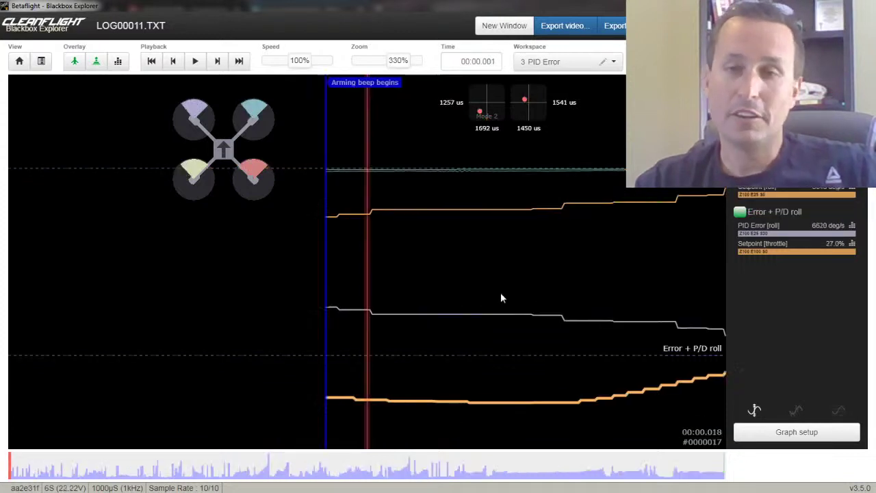
pyautogui.moveTo(511, 297); pyautogui.dragTo(184, 283)
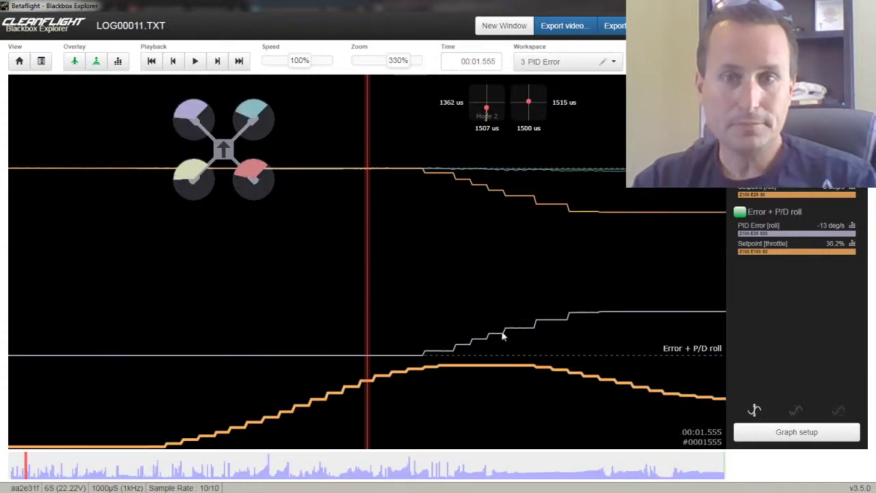
# - Switch to the 4 Stick Tracking workspace and examine the roll PID and motor traces between about 1.9 and 2.3 seconds
pyautogui.press('4')
pyautogui.moveTo(539, 266); pyautogui.dragTo(393, 260)
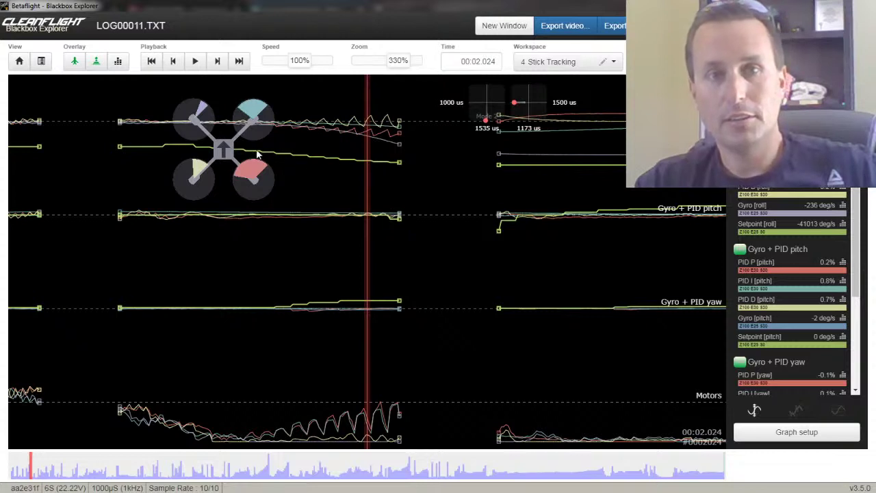
pyautogui.scroll(3, 331, 163)
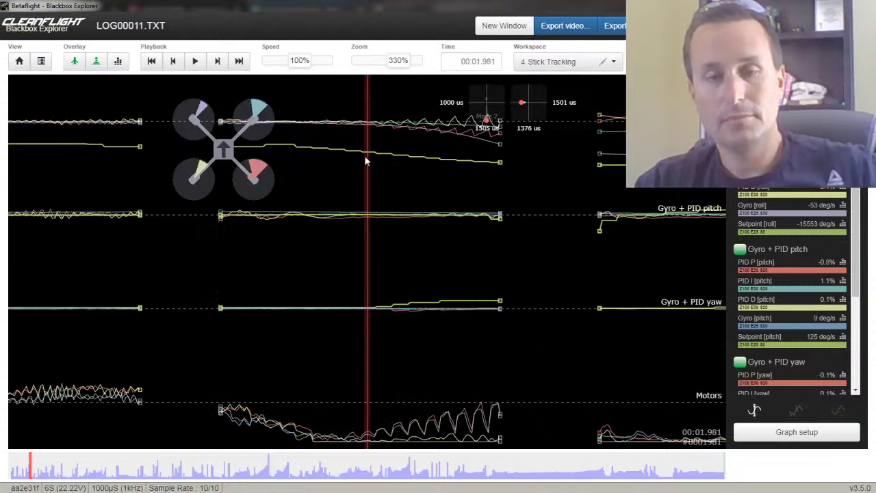
pyautogui.scroll(-4, 414, 167)
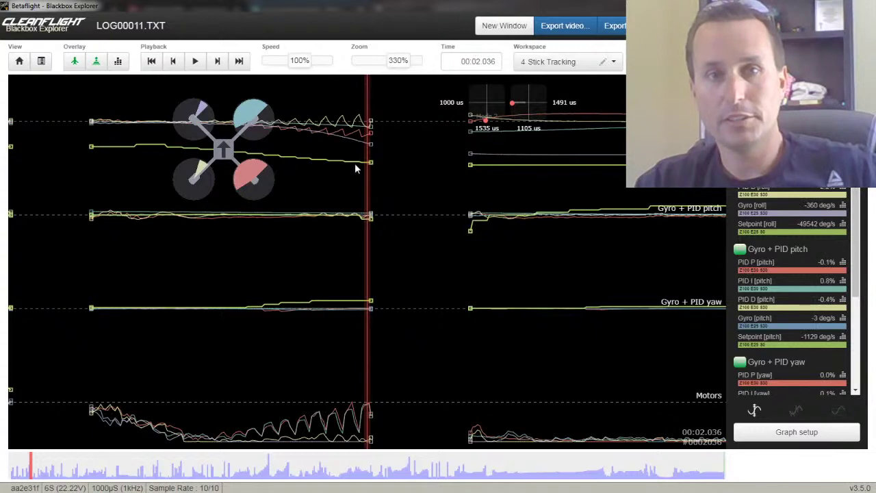
pyautogui.scroll(5, 359, 165)
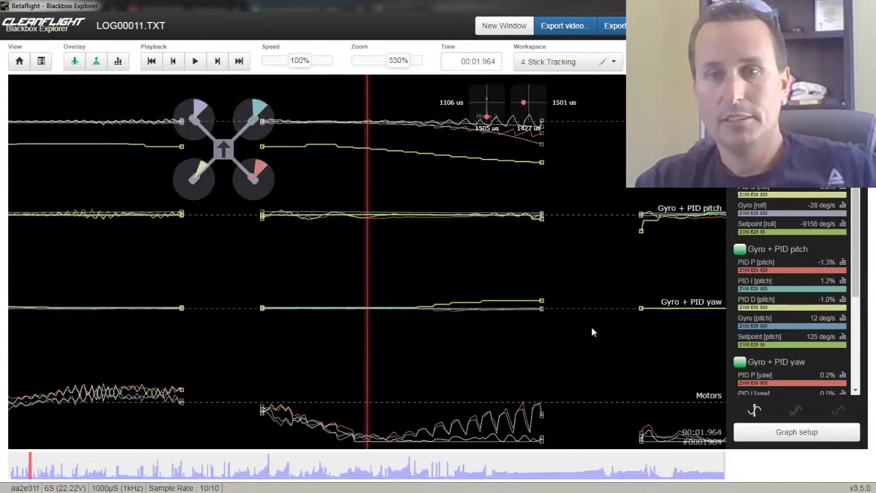
pyautogui.scroll(-15, 494, 274)
pyautogui.scroll(-5, 479, 301)
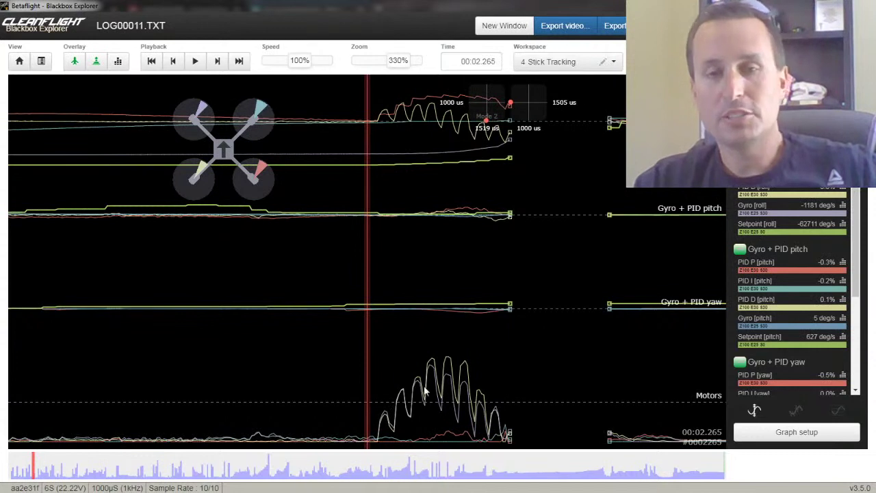
pyautogui.scroll(-2, 457, 375)
pyautogui.scroll(-1, 452, 370)
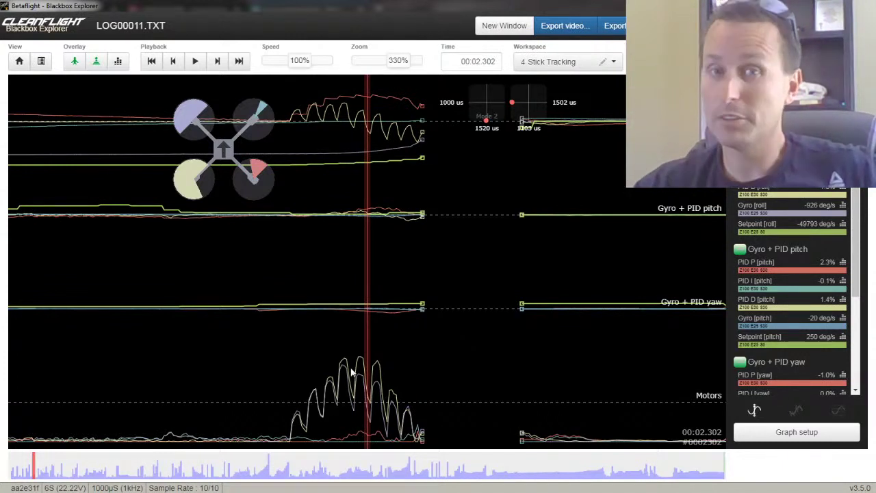
pyautogui.moveTo(555, 299); pyautogui.dragTo(427, 289)
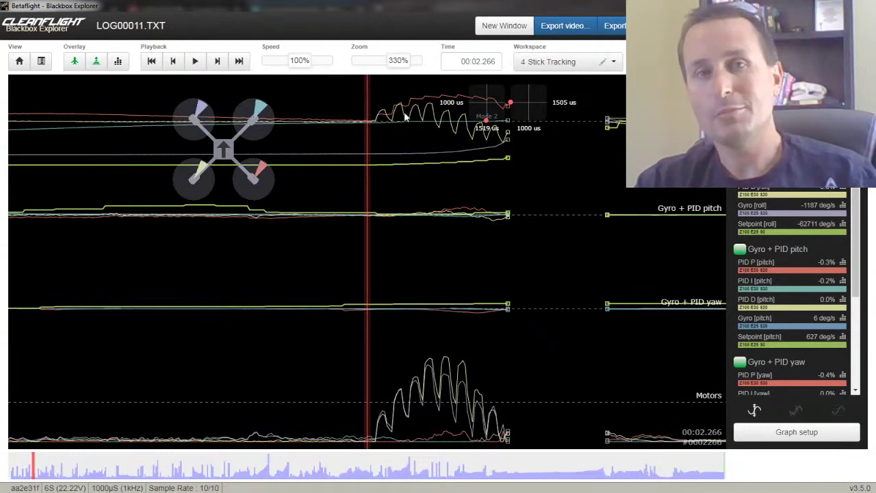
# - Examine the roll, pitch and motor traces of the log from about 2.3 to 4.75 seconds
pyautogui.scroll(-5, 396, 258)
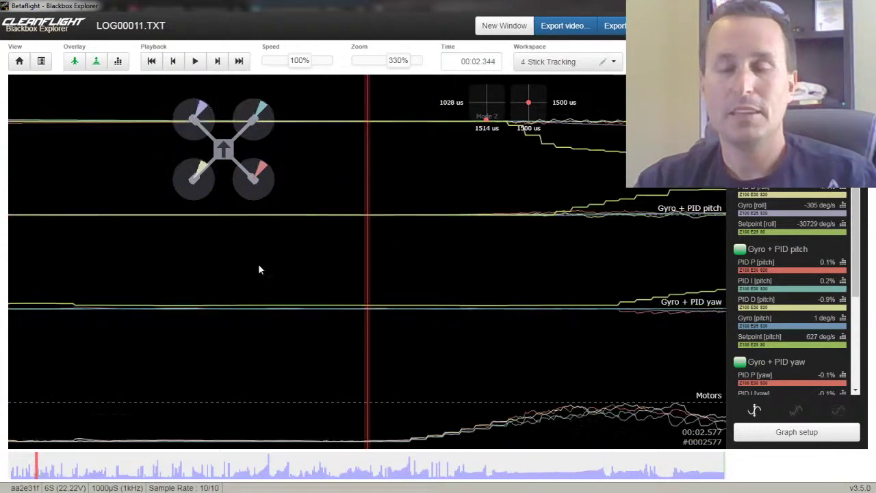
pyautogui.scroll(-9, 411, 270)
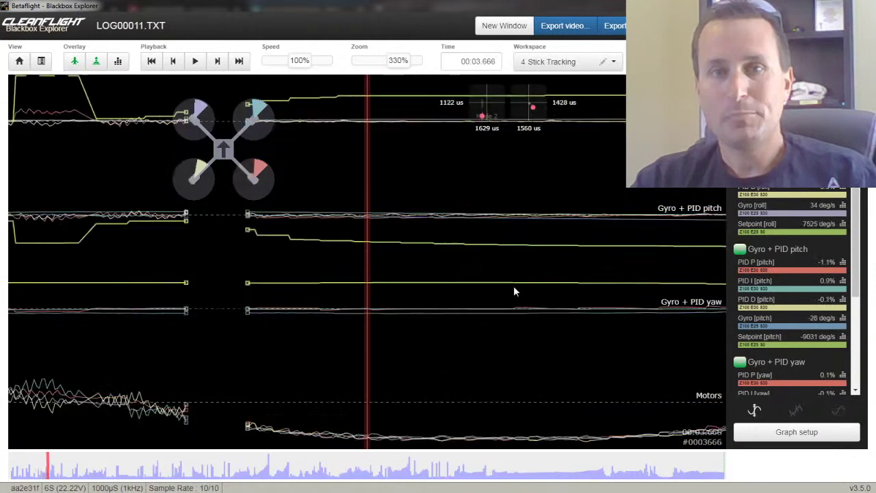
pyautogui.scroll(-5, 520, 294)
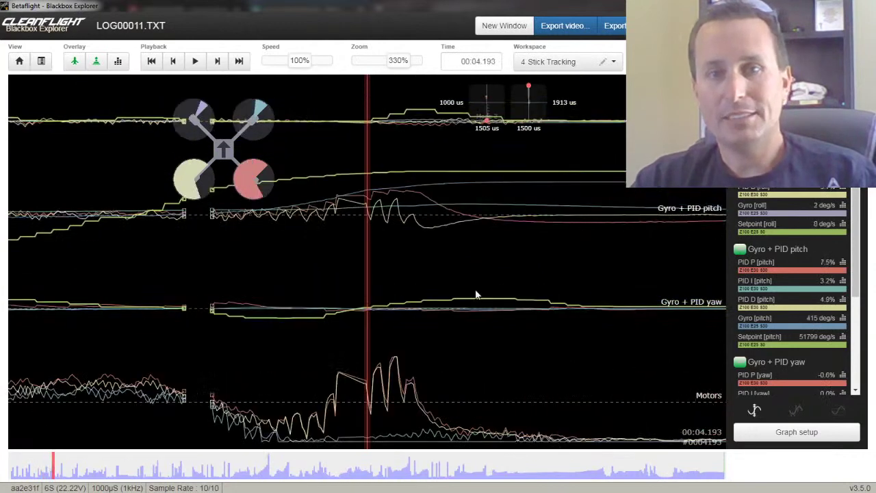
pyautogui.scroll(-4, 409, 292)
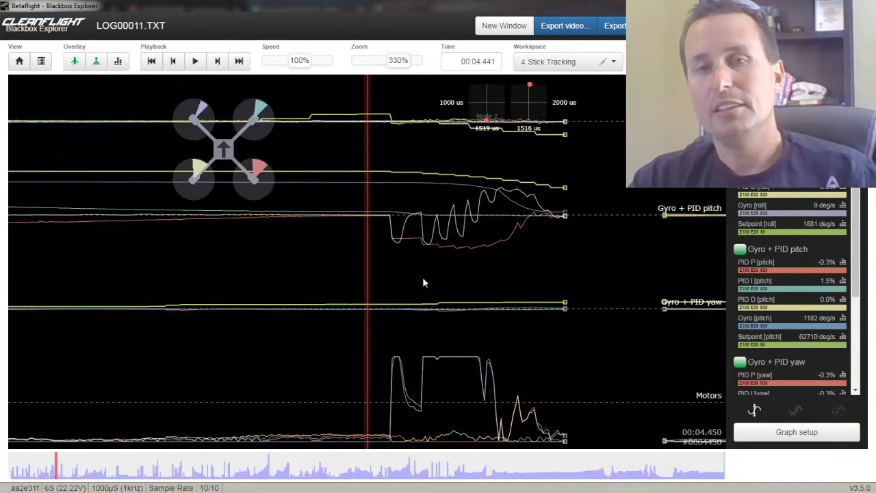
pyautogui.scroll(-3, 406, 270)
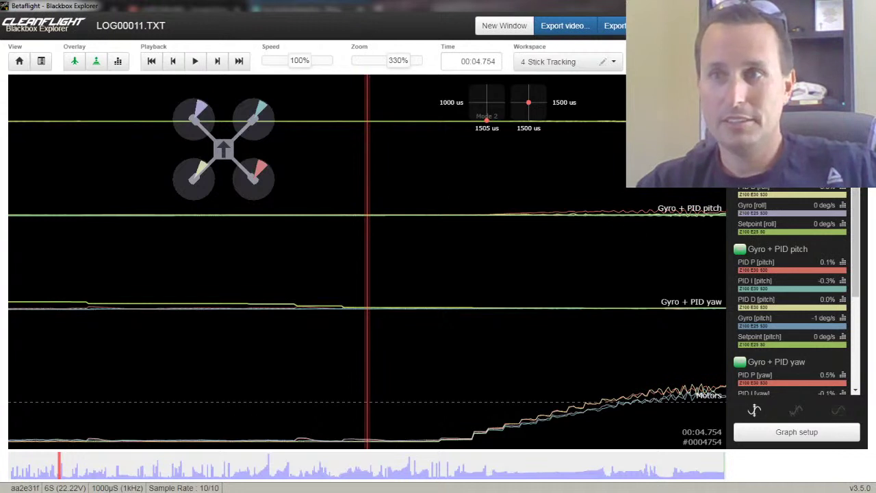
# - Switch to Calculator and divide 2400 by 1000
pyautogui.write('100')
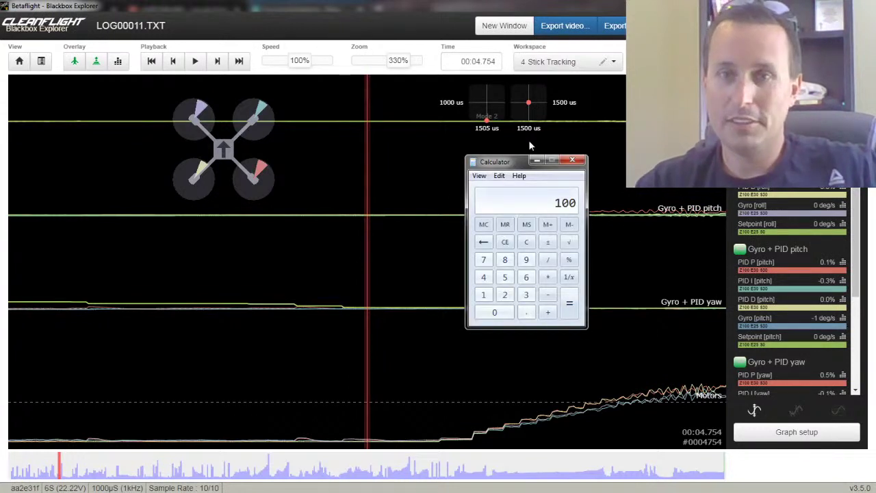
pyautogui.write('0')
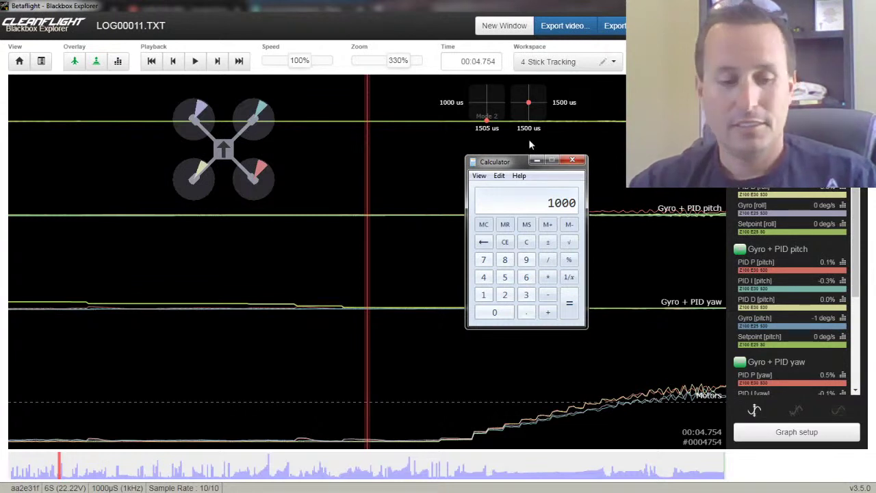
pyautogui.press('Escape')
pyautogui.write('2400')
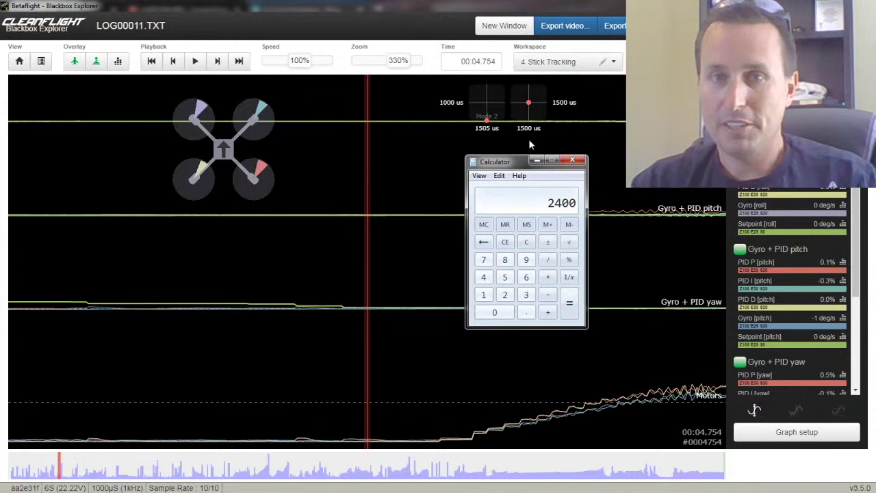
pyautogui.press('/')
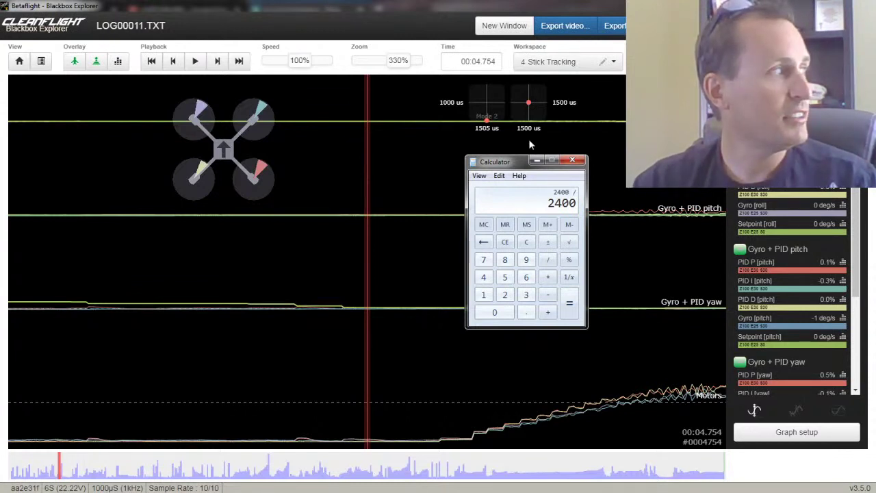
pyautogui.write('100')
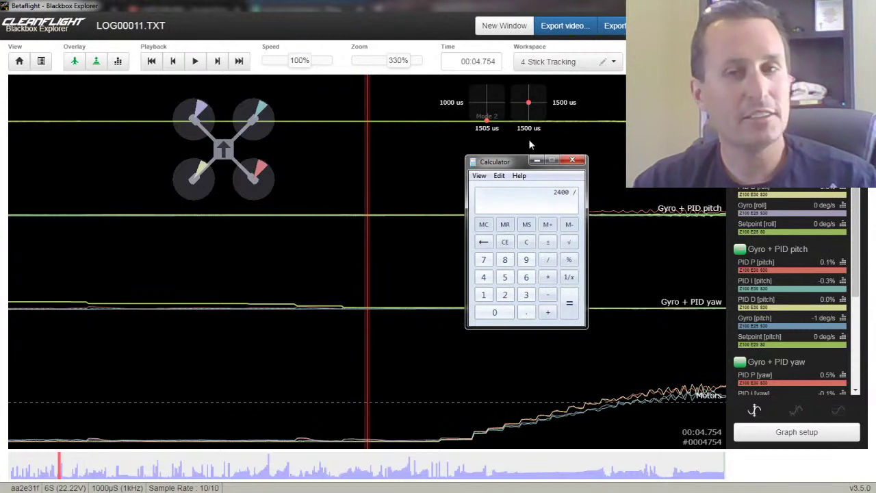
pyautogui.write('0')
pyautogui.press('Return')
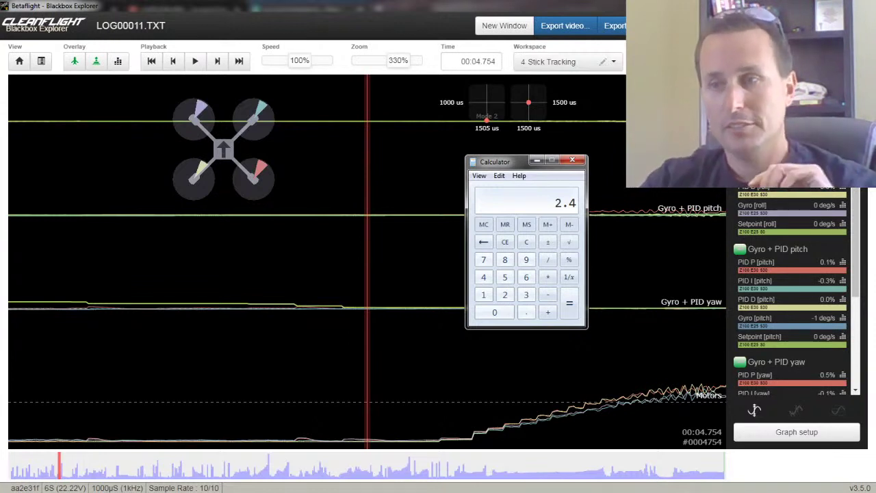
# - Switch to Betaflight Configurator and, on the Configuration page, set the PID loop frequency to 1.00 kHz and the ESC protocol to DSHOT600
pyautogui.hotkey('alt', 'Tab')
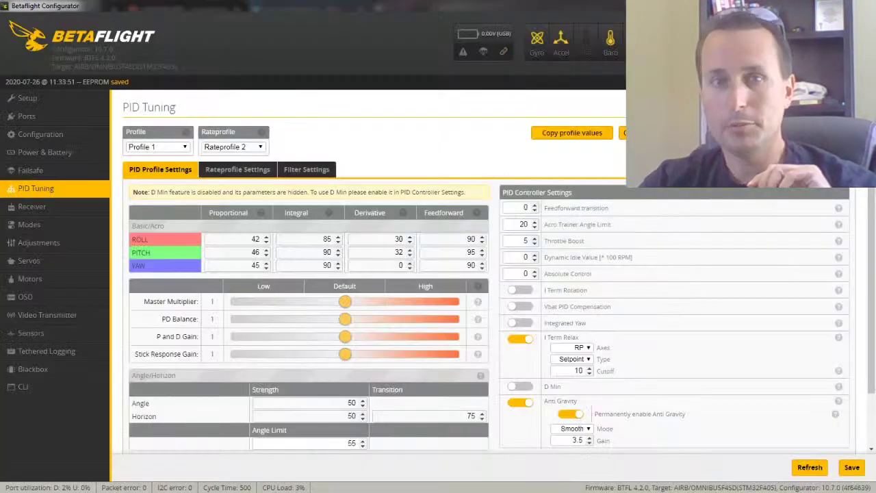
pyautogui.click(31, 98)
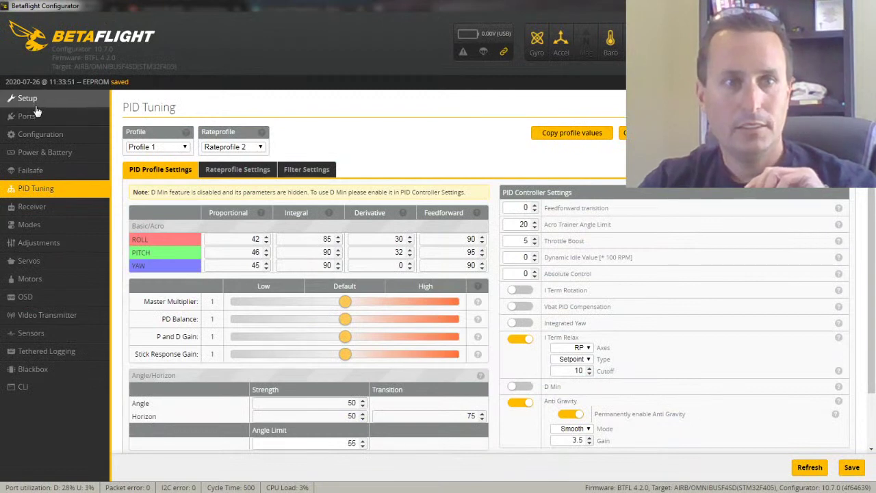
pyautogui.click(46, 136)
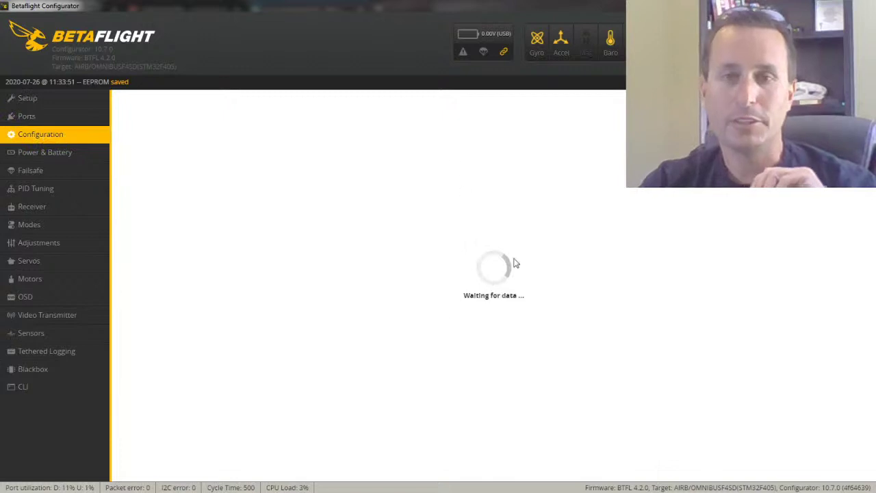
pyautogui.click(157, 424)
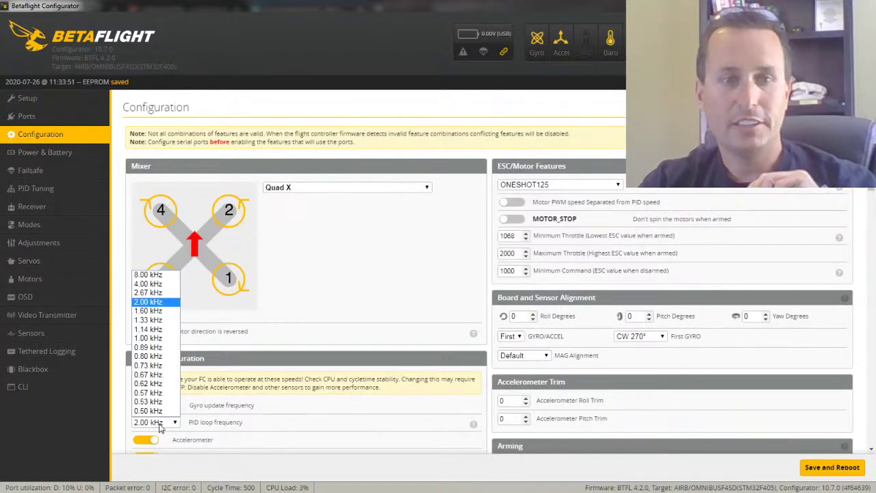
pyautogui.click(164, 339)
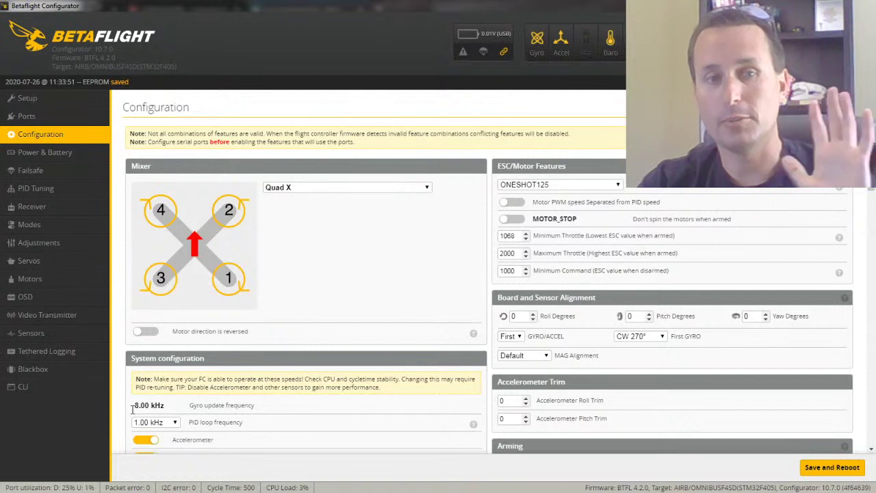
pyautogui.click(544, 185)
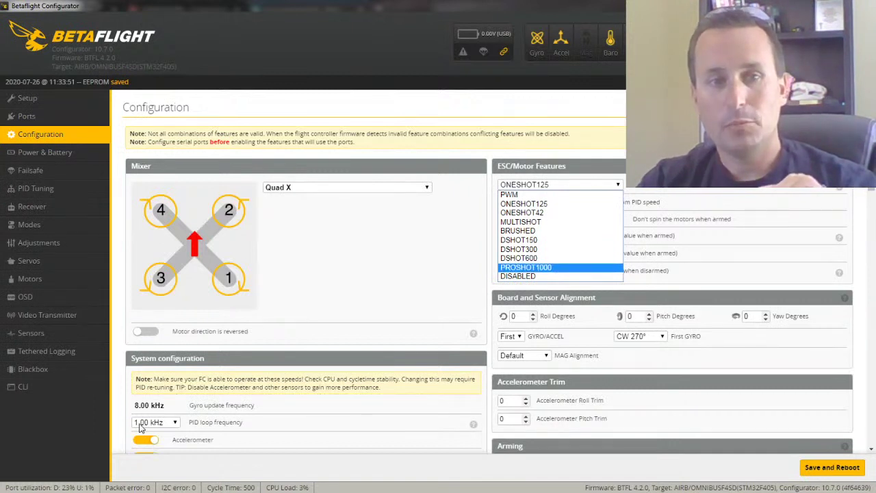
pyautogui.click(557, 258)
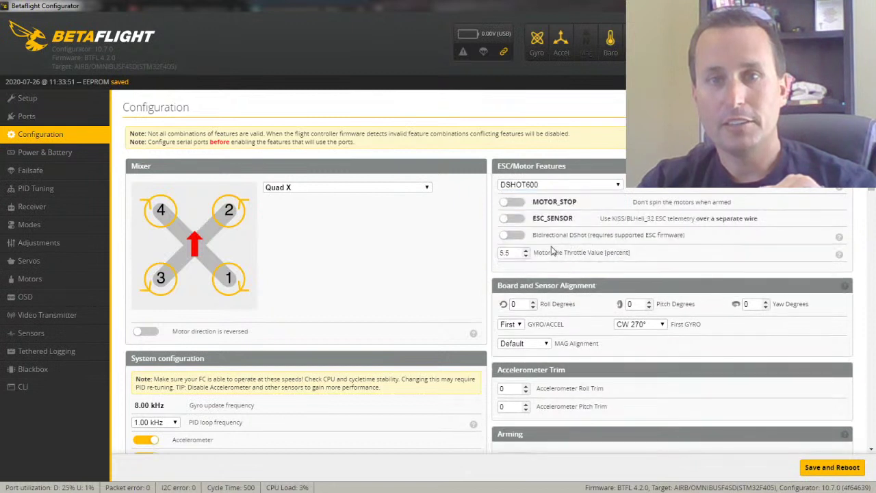
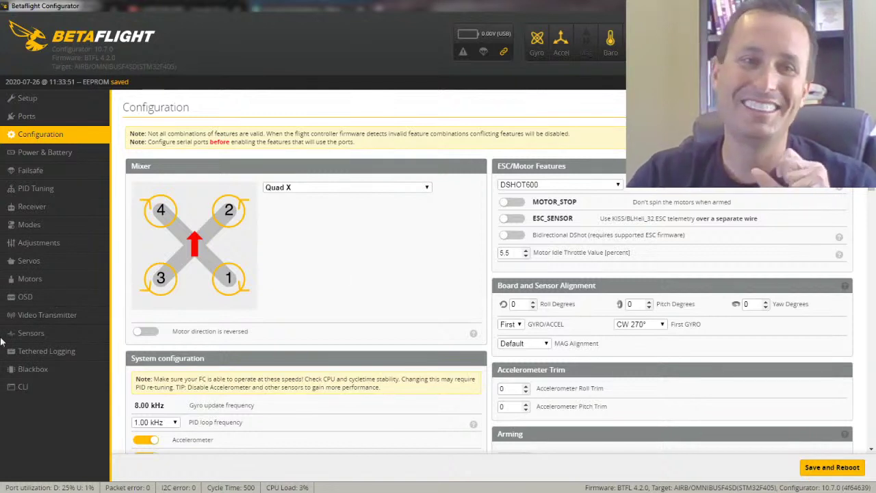
# - Open the Receiver settings page
pyautogui.click(34, 188)
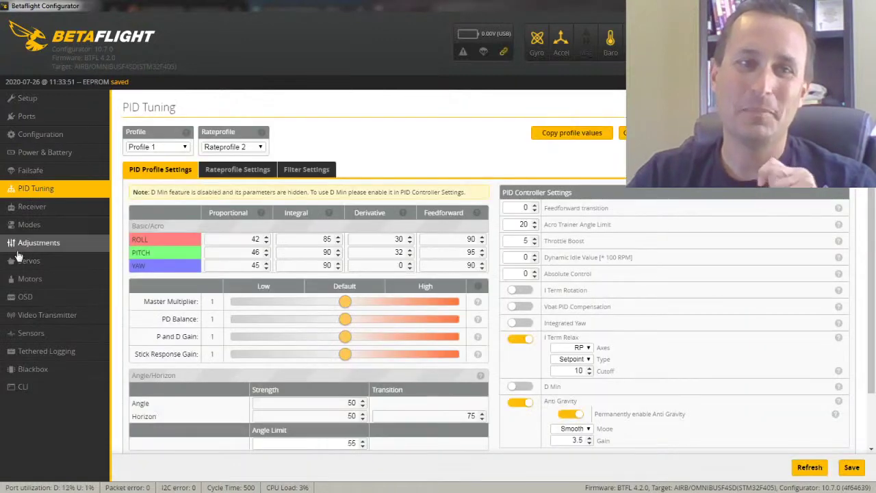
pyautogui.click(47, 207)
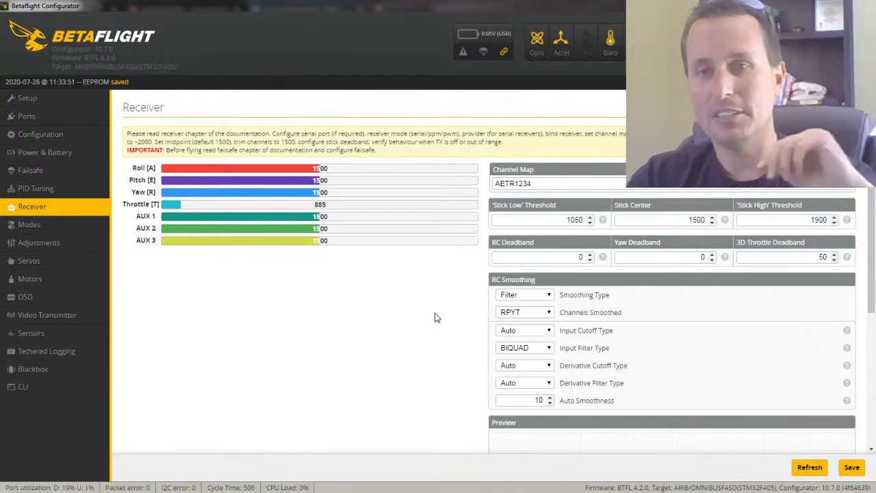
# - Switch to the file browser and look through the subfolders and files of the _UAVtech folder in GoogleDrive
pyautogui.hotkey('alt', 'Tab')
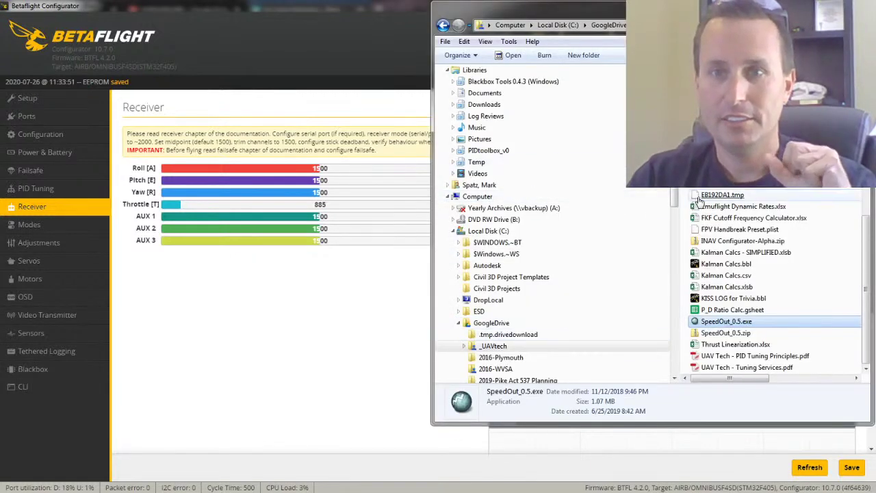
pyautogui.click(726, 263)
pyautogui.scroll(5, 740, 251)
pyautogui.scroll(2, 740, 251)
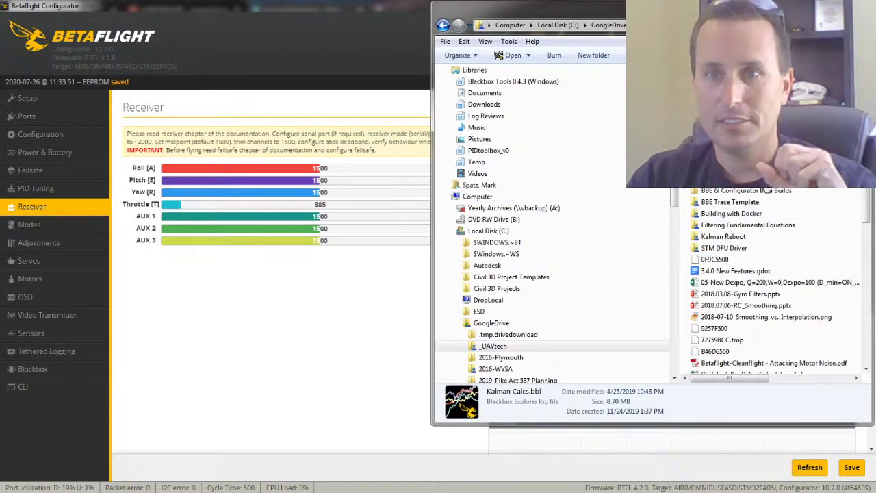
pyautogui.click(739, 179)
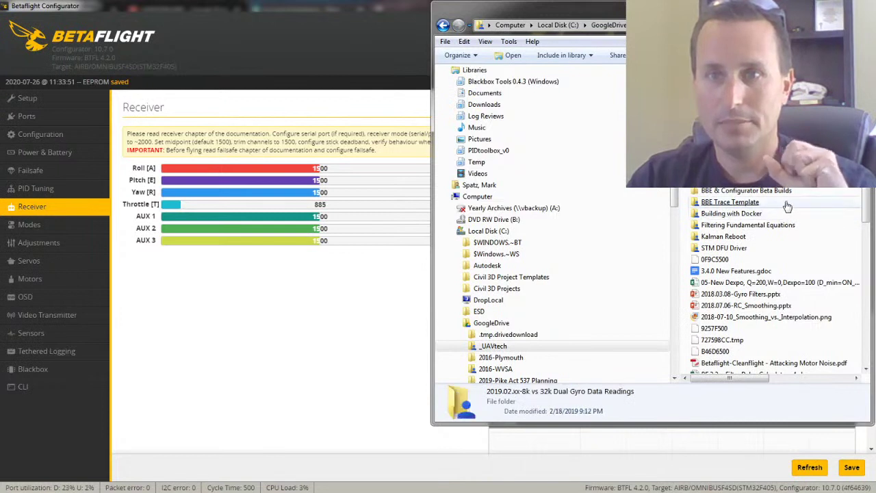
pyautogui.click(802, 217)
pyautogui.scroll(-10, 802, 221)
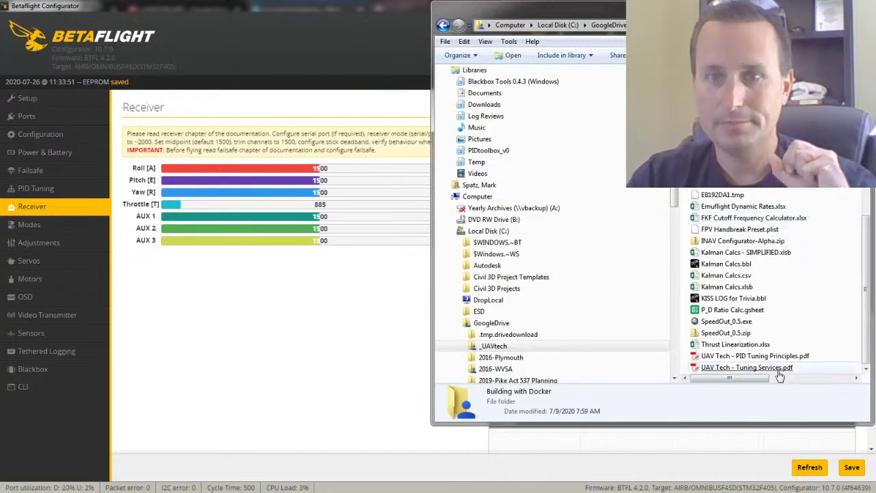
pyautogui.click(740, 334)
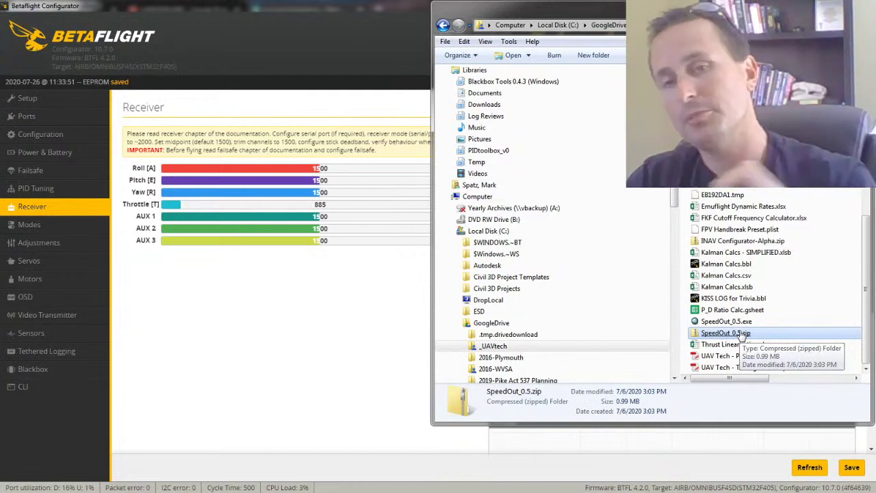
pyautogui.click(746, 288)
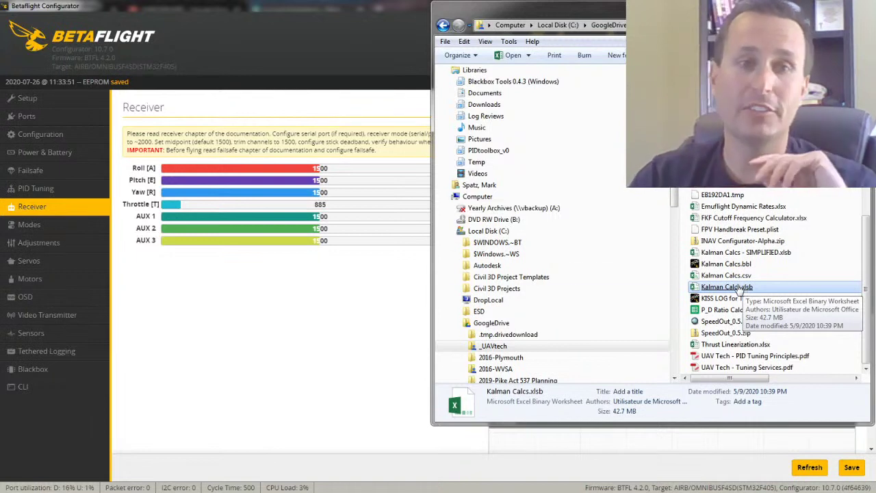
# - Return to LOG00011.TXT in Blackbox Explorer and examine the gyro and motor traces from about 4.8 seconds onward
pyautogui.click(355, 279)
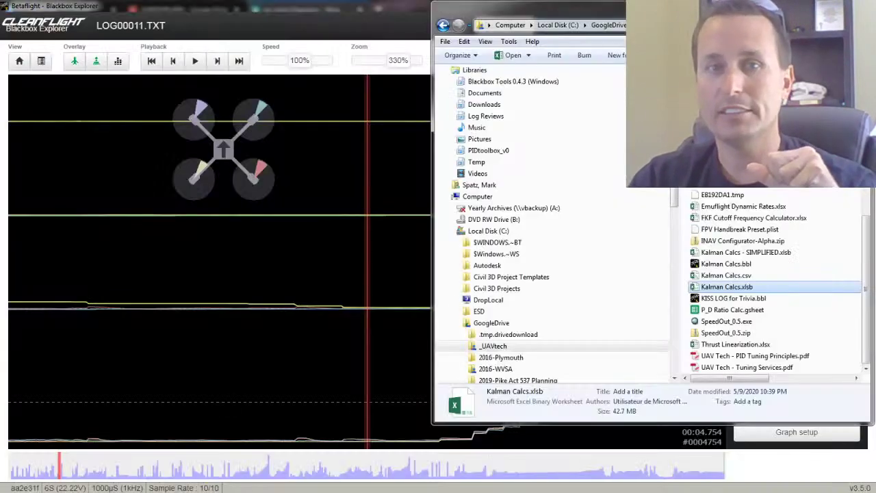
pyautogui.click(371, 375)
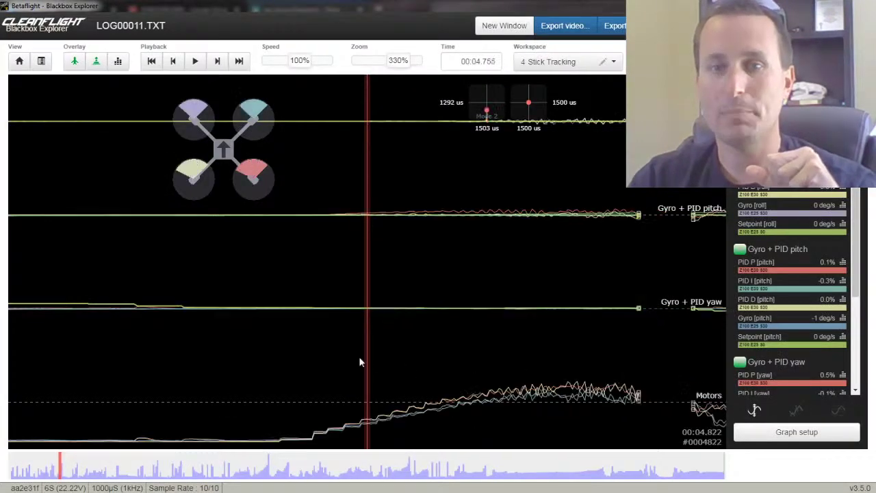
pyautogui.scroll(-5, 490, 381)
pyautogui.moveTo(560, 312); pyautogui.dragTo(516, 323)
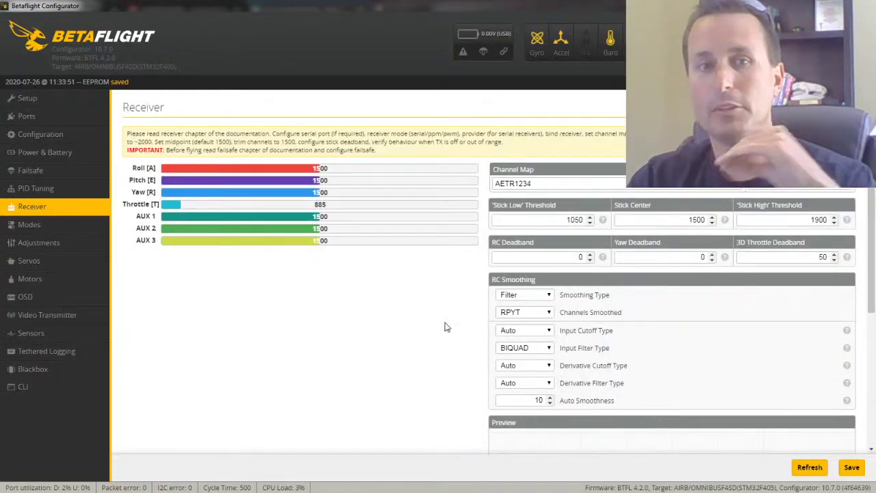
# - In the Receiver settings of Betaflight Configurator, set the RC smoothing type to Interpolation and RC Interpolation to Off, and save
pyautogui.click(538, 297)
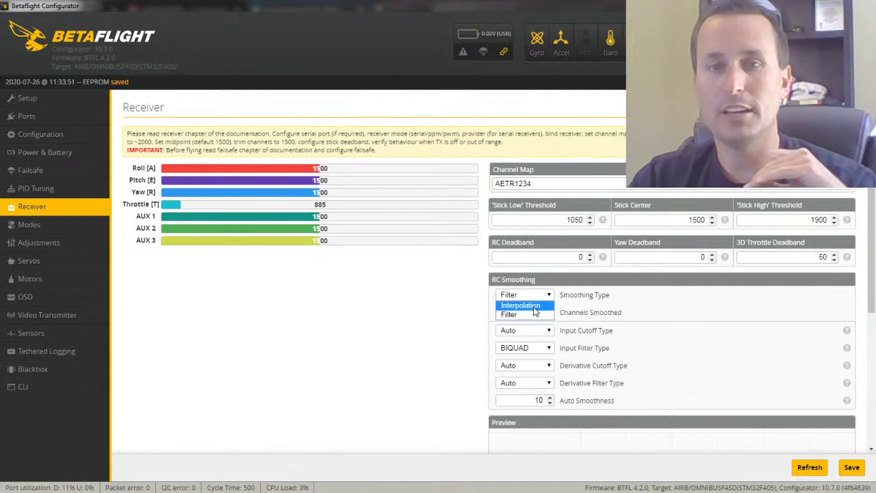
pyautogui.click(533, 305)
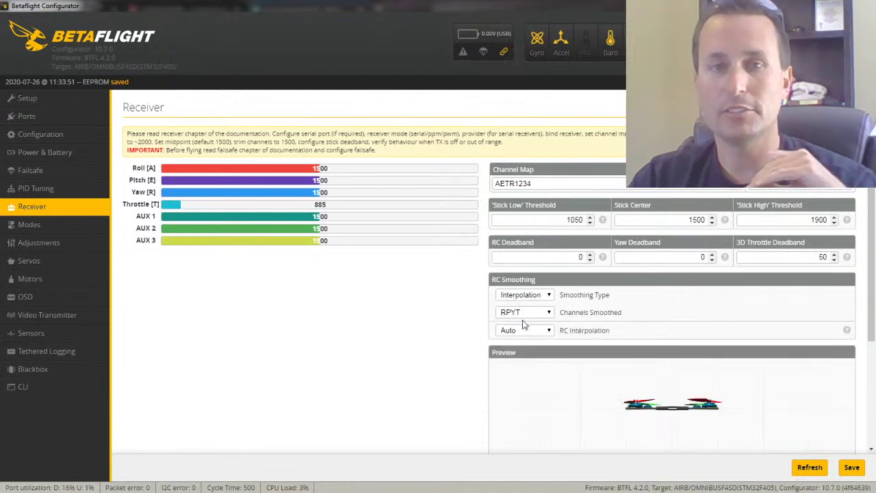
pyautogui.click(525, 331)
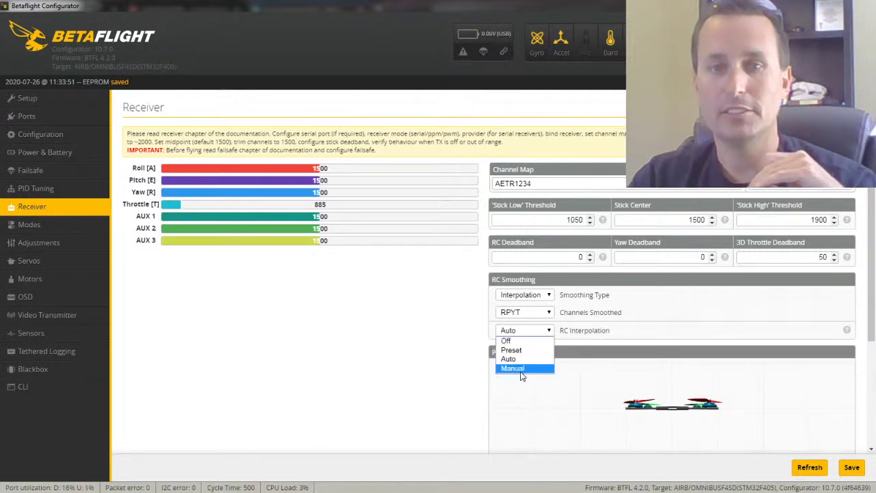
pyautogui.click(527, 342)
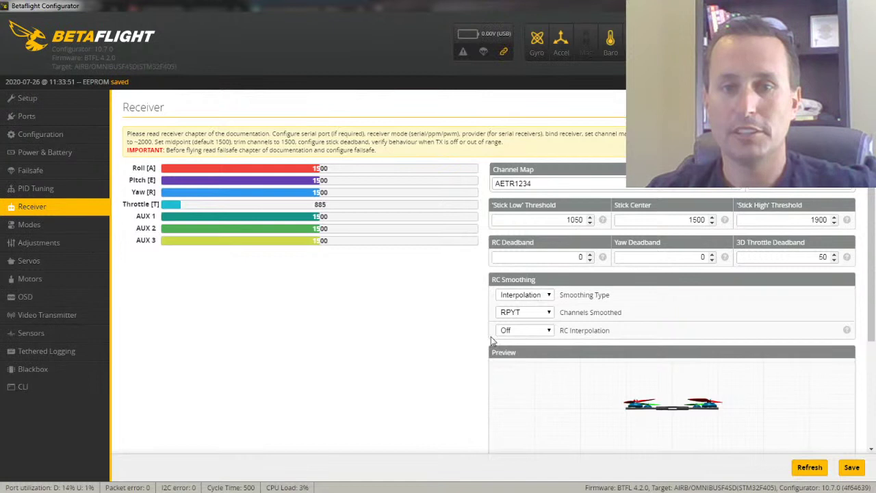
pyautogui.click(851, 468)
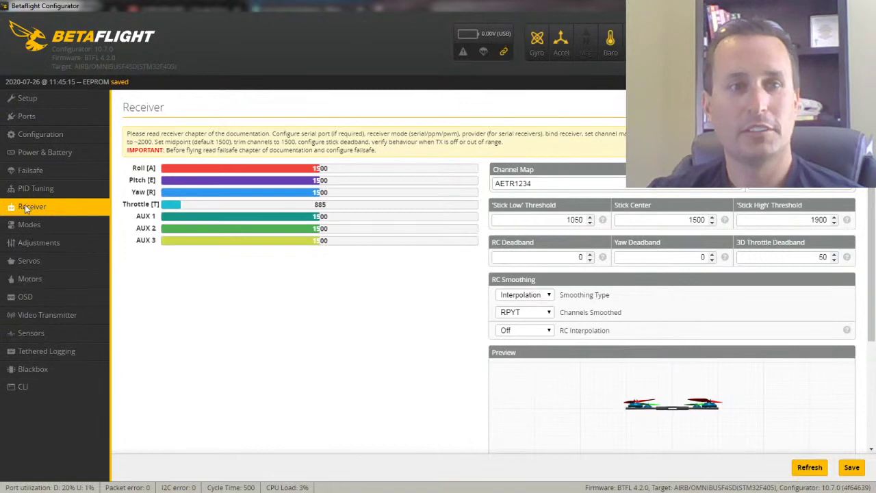
# - In the PID tuning filter settings, disable the Gyro Lowpass 2 and D Term Lowpass 2 filters
pyautogui.click(54, 188)
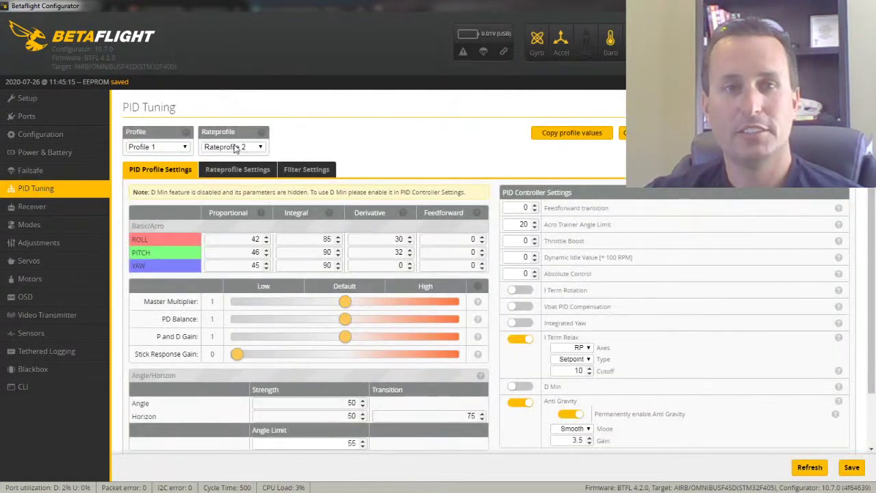
pyautogui.click(305, 174)
pyautogui.scroll(-2, 209, 328)
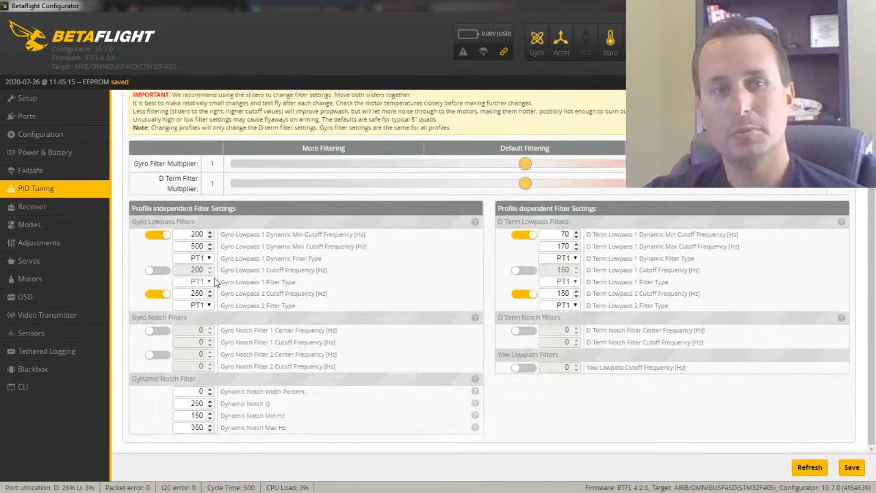
pyautogui.doubleClick(186, 234)
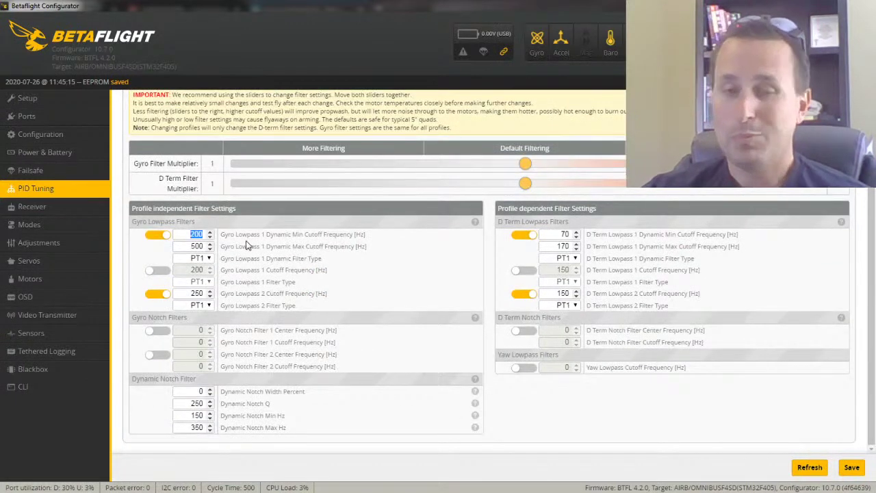
pyautogui.click(156, 301)
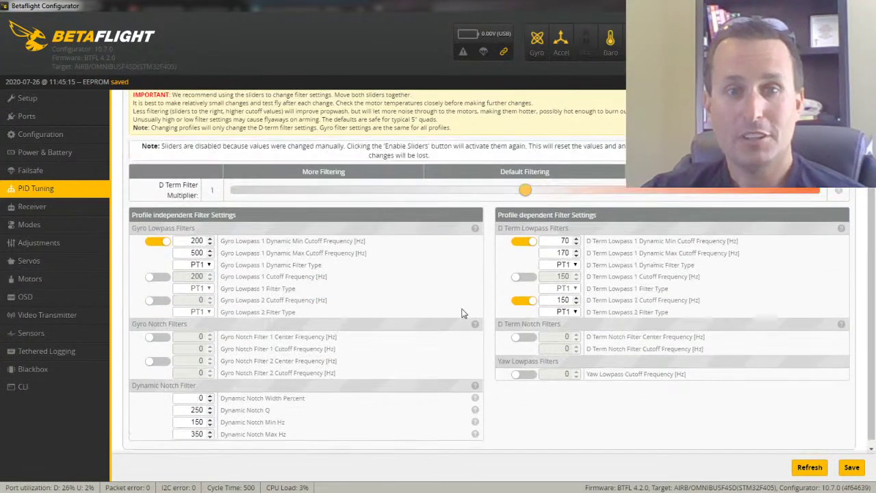
pyautogui.click(524, 300)
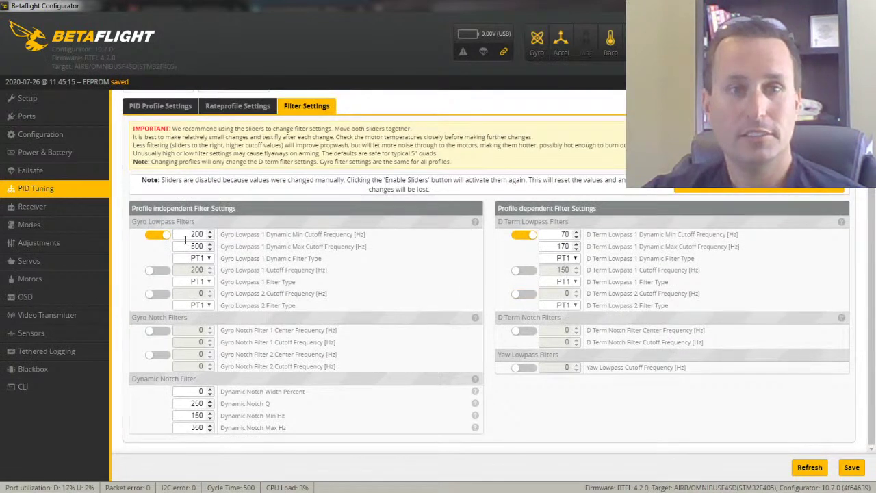
# - Switch Gyro Lowpass 1 and D Term Lowpass 1 from dynamic to static filtering, and set the gyro cutoff frequency to 100 Hz
pyautogui.click(159, 236)
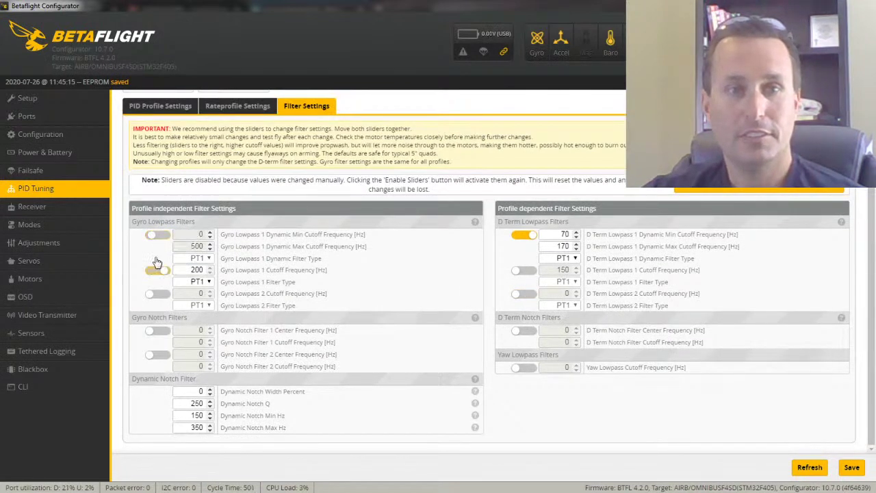
pyautogui.click(523, 236)
pyautogui.doubleClick(195, 269)
pyautogui.write('100')
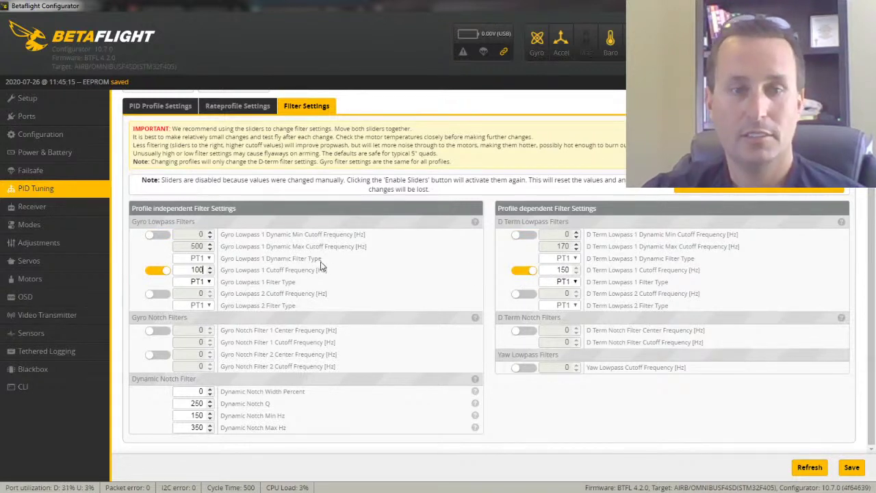
# - Set the D Term Lowpass 1 cutoff frequency to 90 Hz with filter type BIQUAD, and save the filter settings
pyautogui.doubleClick(557, 270)
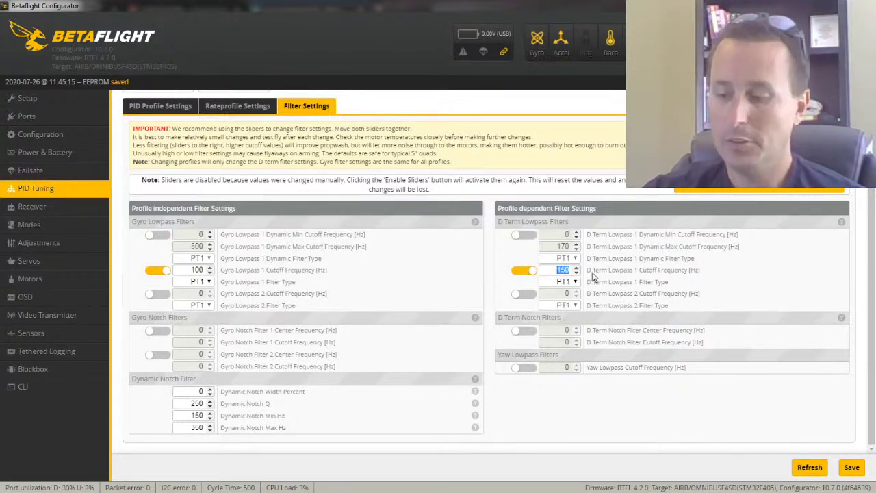
pyautogui.write('90')
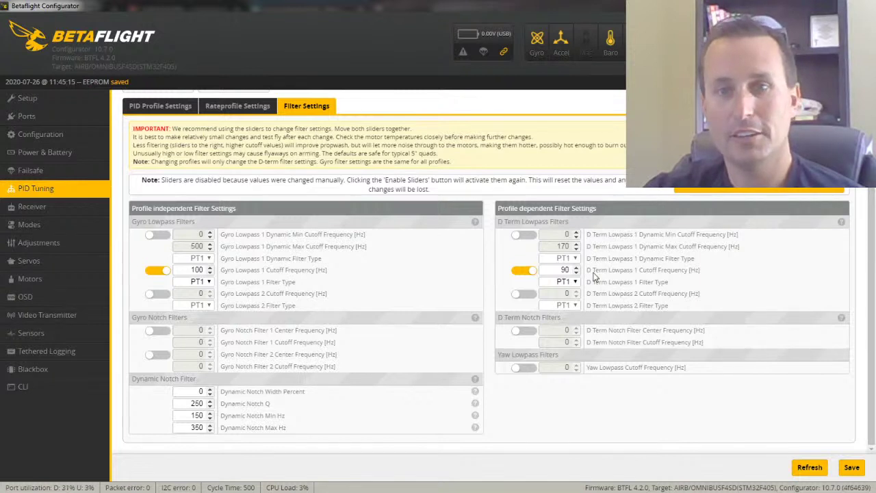
pyautogui.click(569, 282)
pyautogui.click(575, 299)
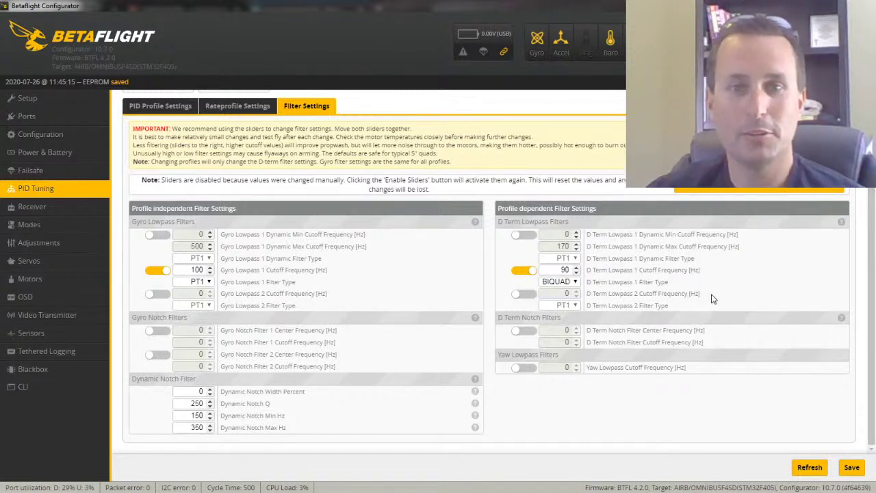
pyautogui.click(852, 467)
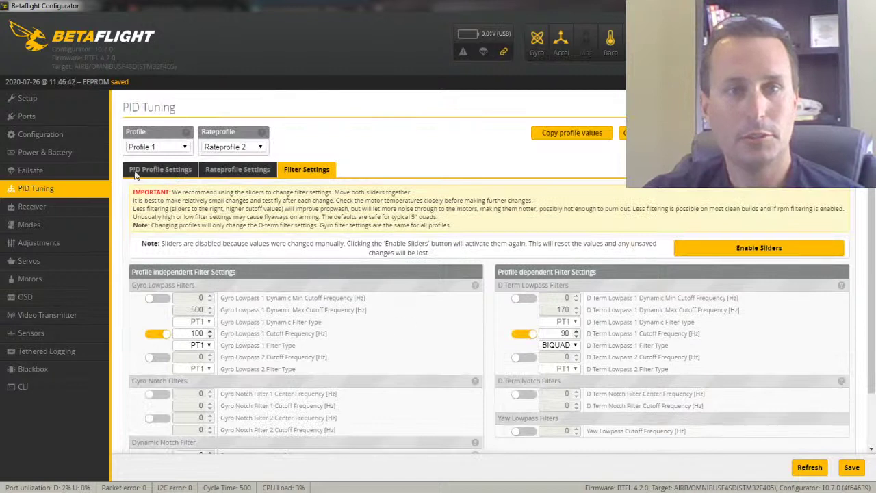
# - In the PID profile settings, turn off I Term Relax and Anti Gravity, and save
pyautogui.click(157, 171)
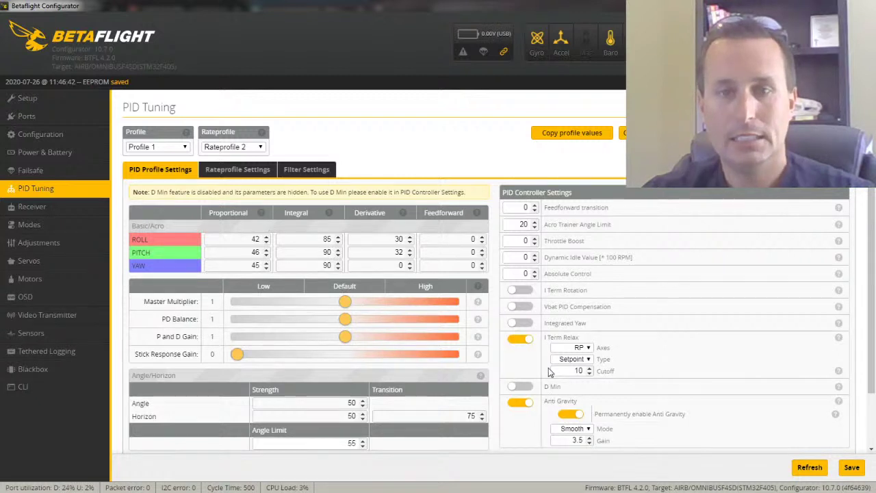
pyautogui.click(520, 340)
pyautogui.scroll(-2, 684, 396)
pyautogui.click(525, 310)
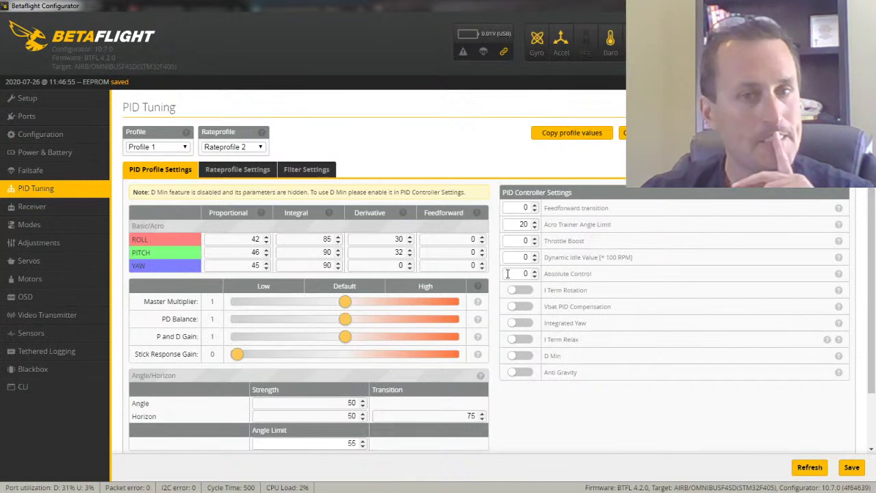
# - On the Configuration page, set the PID loop frequency to 1.00 kHz and the ESC/motor protocol to DSHOT600
pyautogui.click(36, 134)
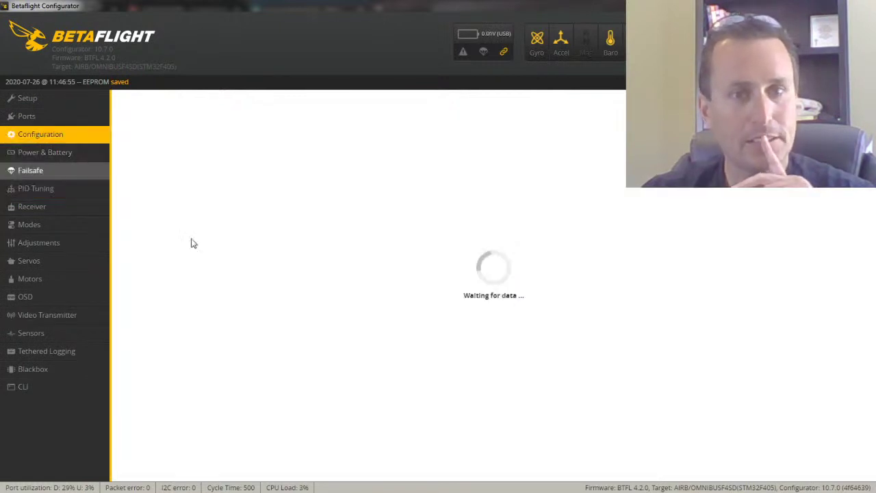
pyautogui.scroll(-15, 362, 299)
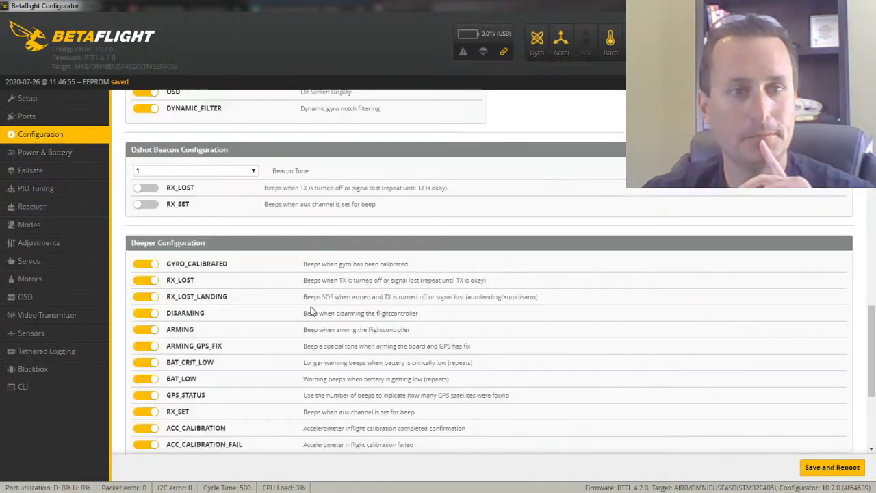
pyautogui.scroll(10, 233, 263)
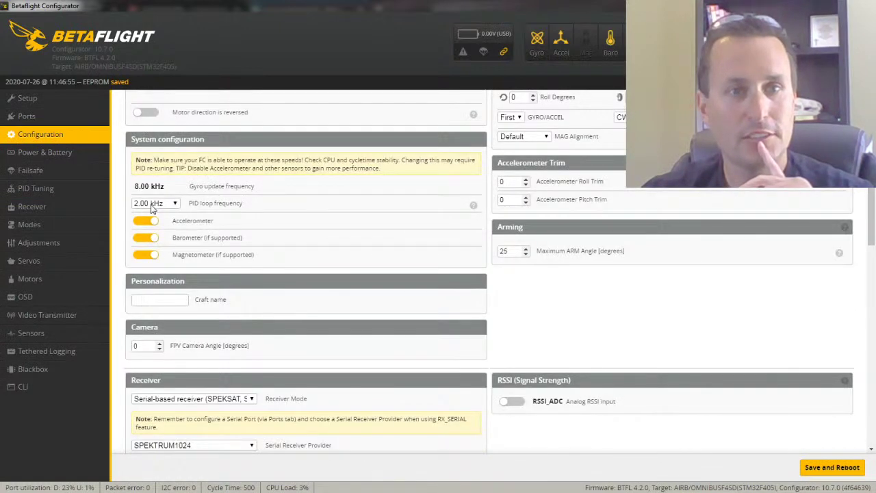
pyautogui.click(154, 204)
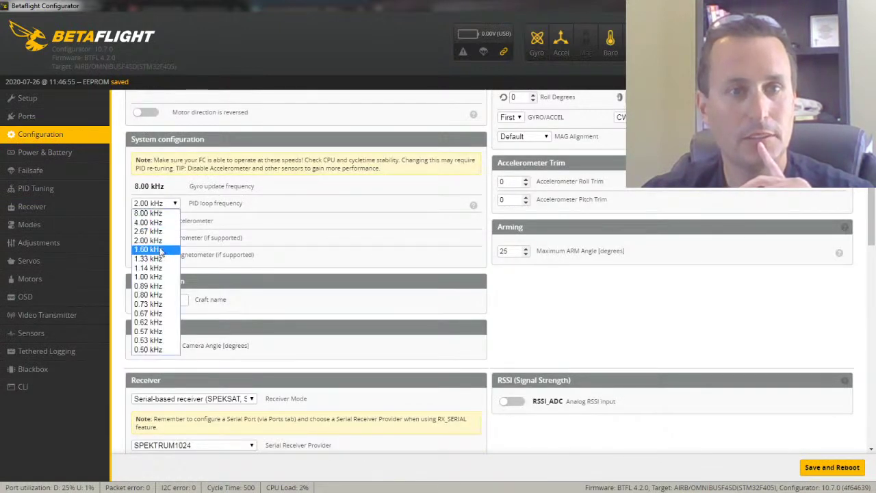
pyautogui.click(159, 276)
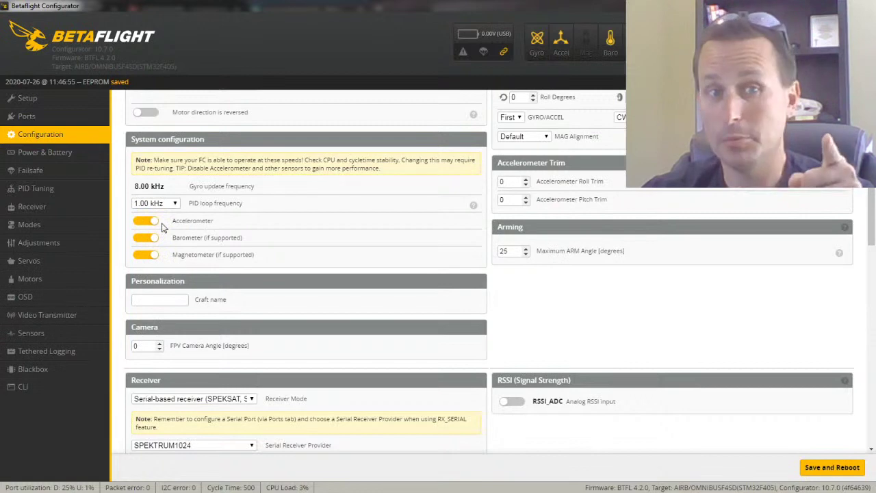
pyautogui.scroll(3, 196, 277)
pyautogui.click(540, 189)
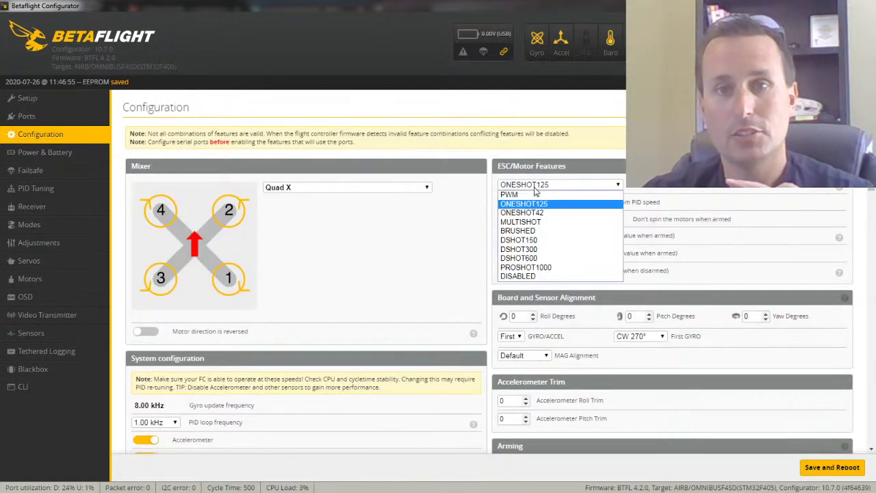
pyautogui.click(537, 258)
# - Disable the DYNAMIC_FILTER feature under Other Features
pyautogui.scroll(-3, 393, 253)
pyautogui.scroll(-6, 391, 249)
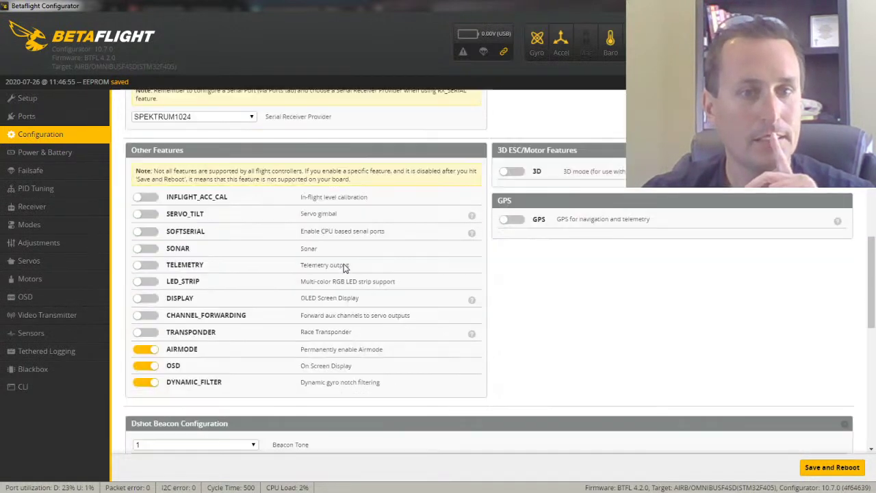
pyautogui.click(149, 218)
pyautogui.scroll(2, 418, 236)
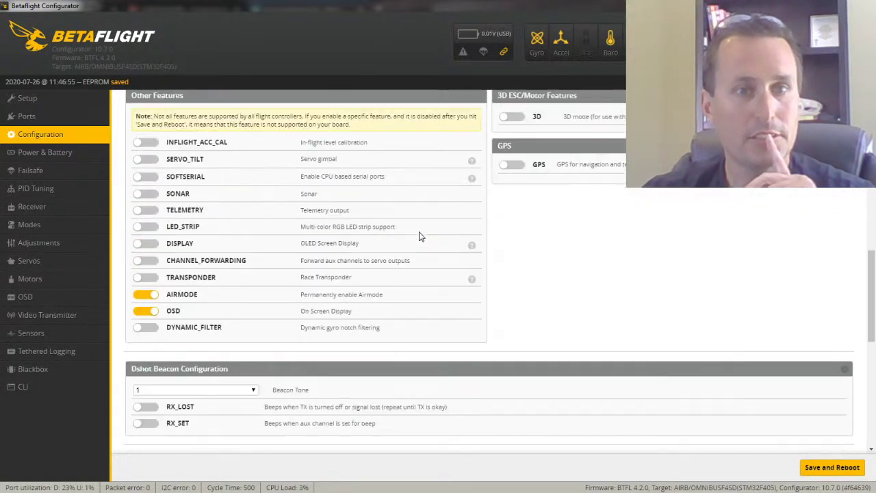
pyautogui.click(148, 312)
pyautogui.click(151, 312)
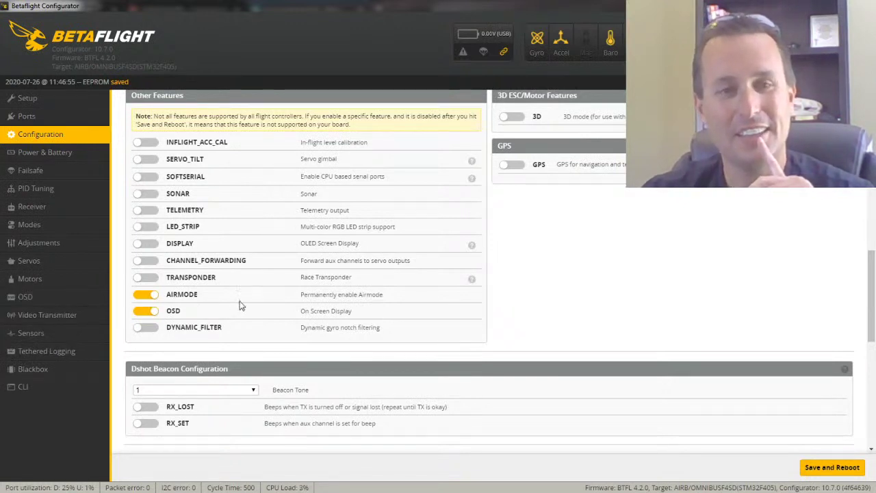
pyautogui.click(150, 299)
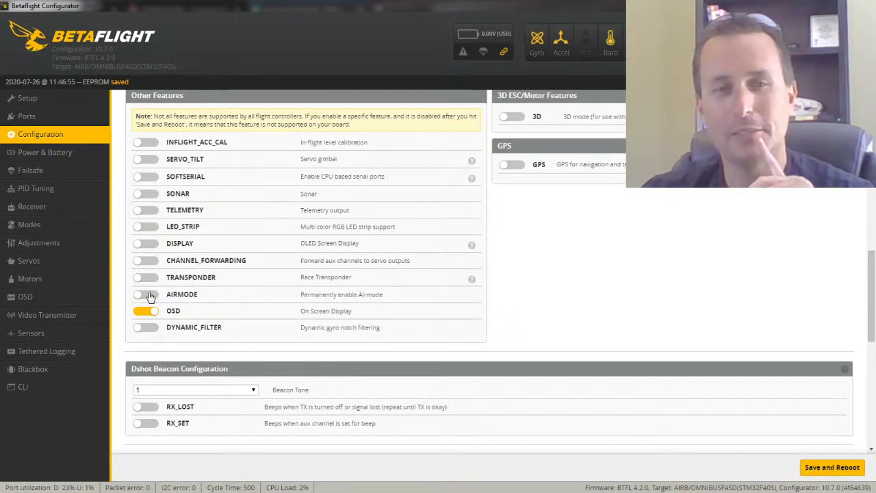
pyautogui.click(148, 298)
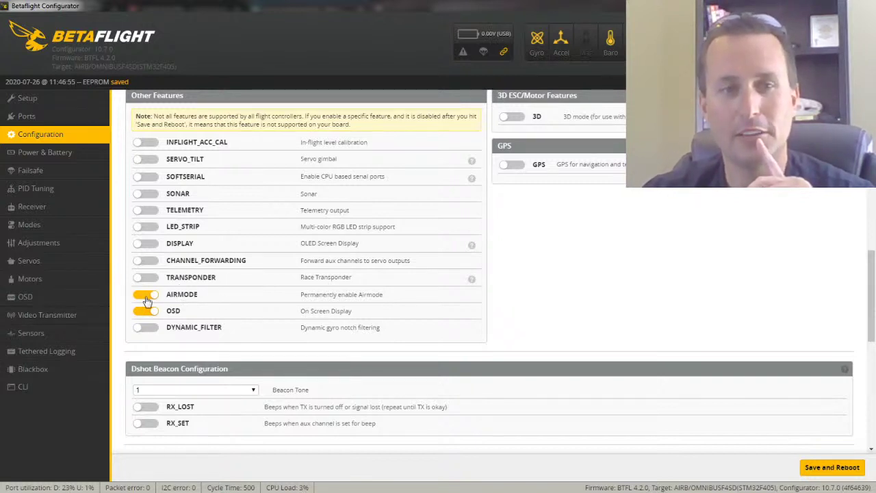
pyautogui.scroll(-1, 248, 326)
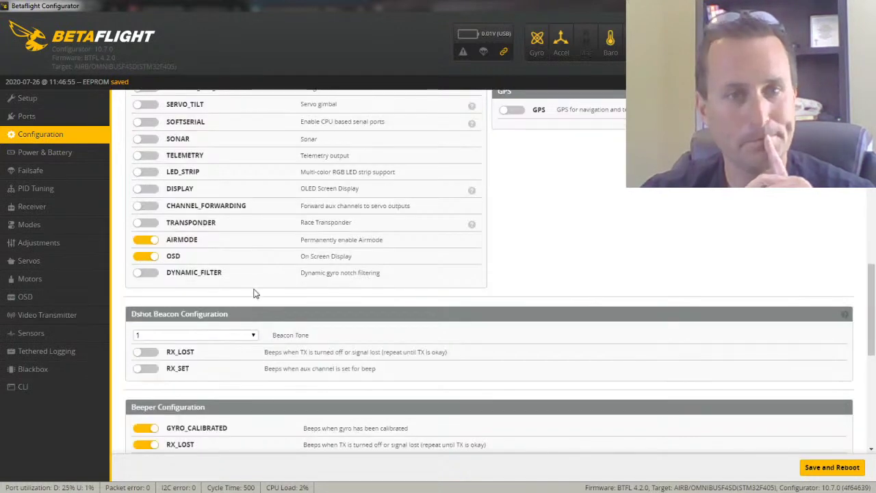
pyautogui.scroll(10, 255, 293)
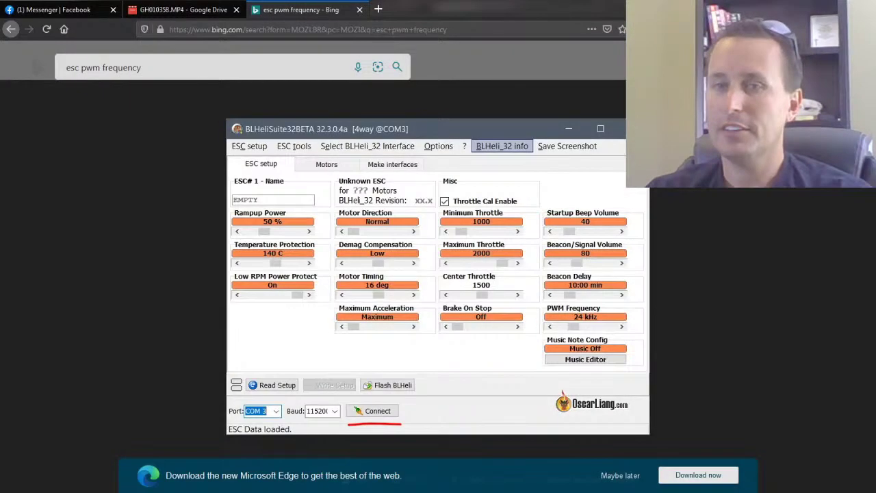
# - In the web browser, search Google for "apd esc" and look through the APD ESC Configurator & Blackbox System page
pyautogui.click(382, 28)
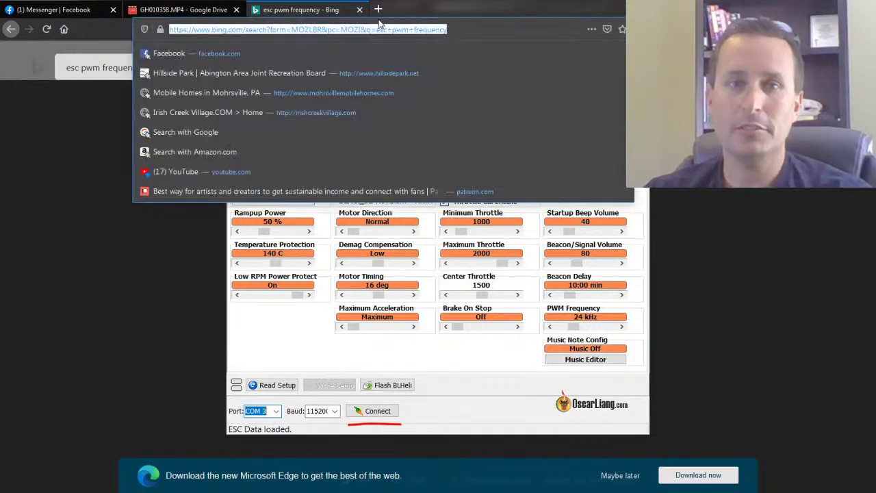
pyautogui.write('apd')
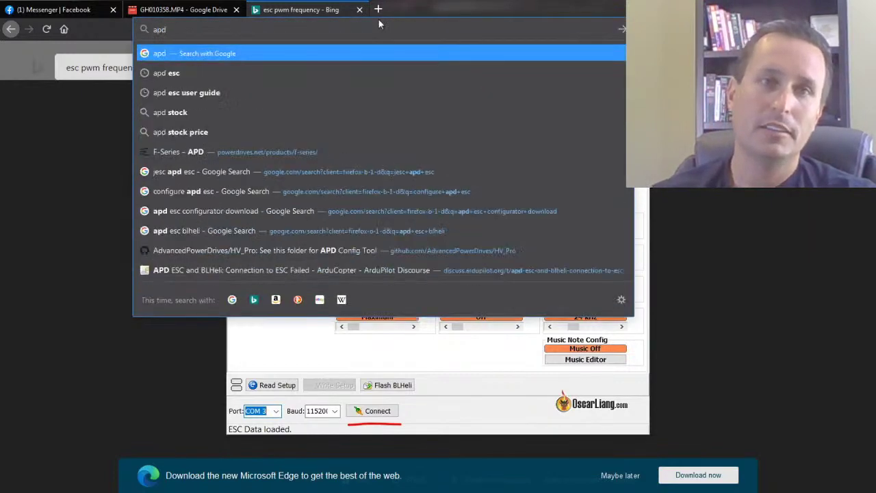
pyautogui.write(' esc')
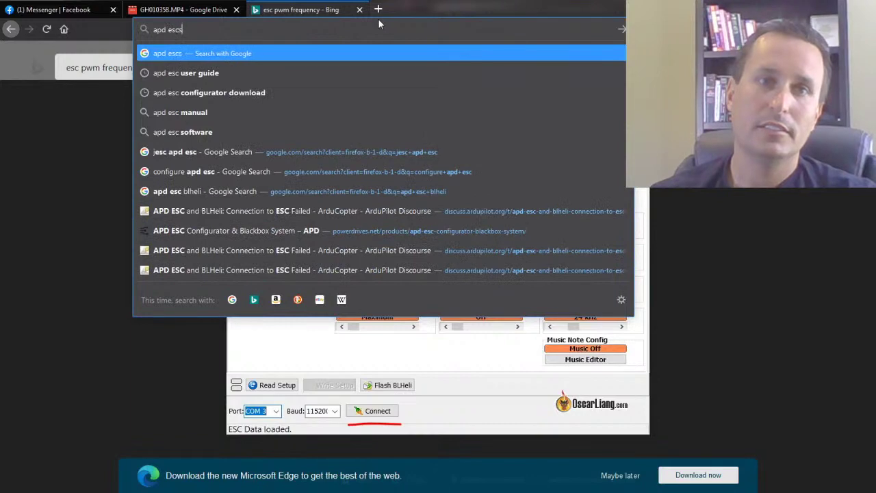
pyautogui.press('Return')
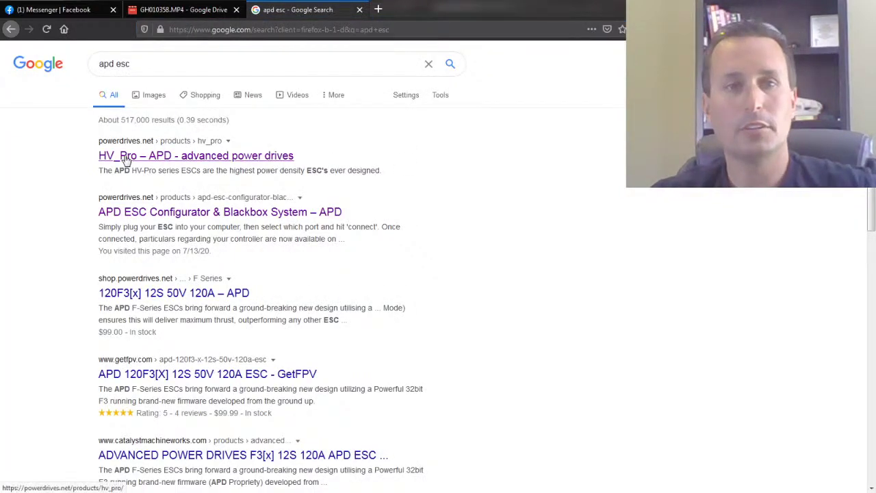
pyautogui.click(163, 214)
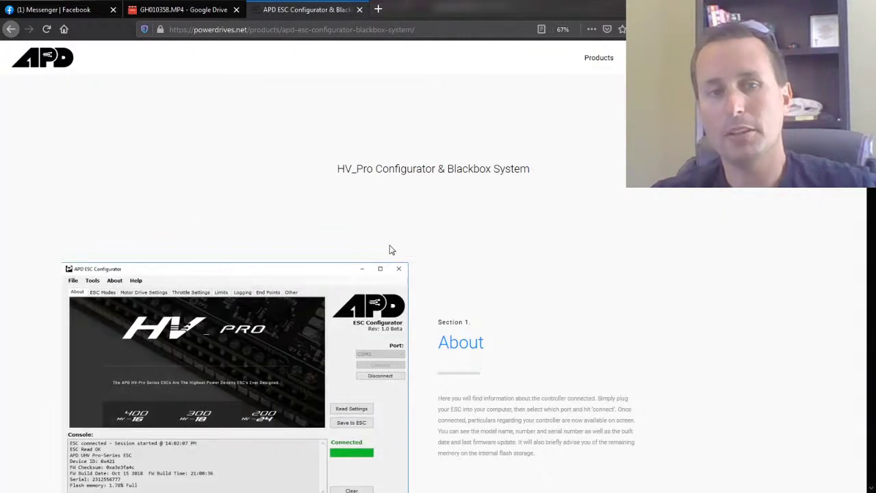
pyautogui.scroll(-5, 434, 237)
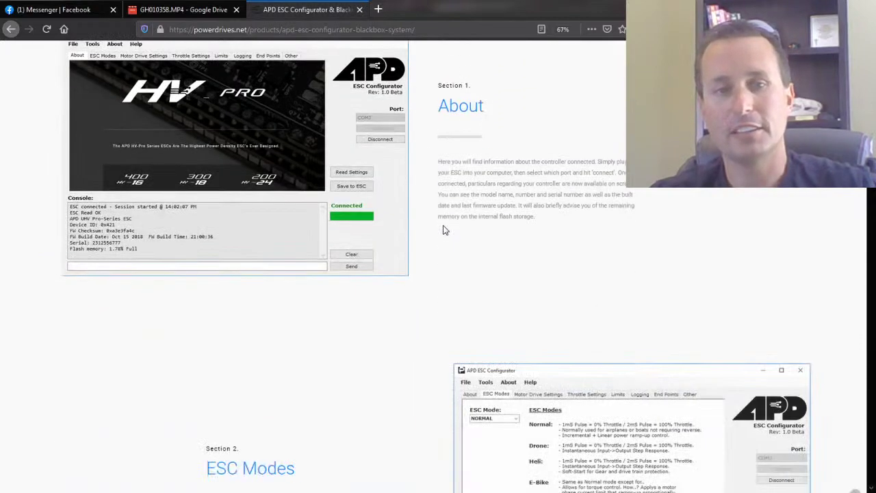
pyautogui.scroll(-3, 473, 238)
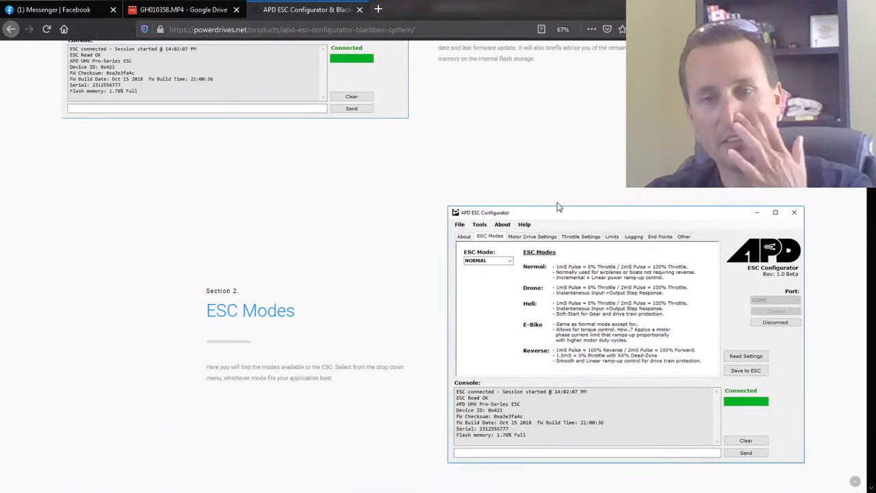
pyautogui.scroll(4, 527, 257)
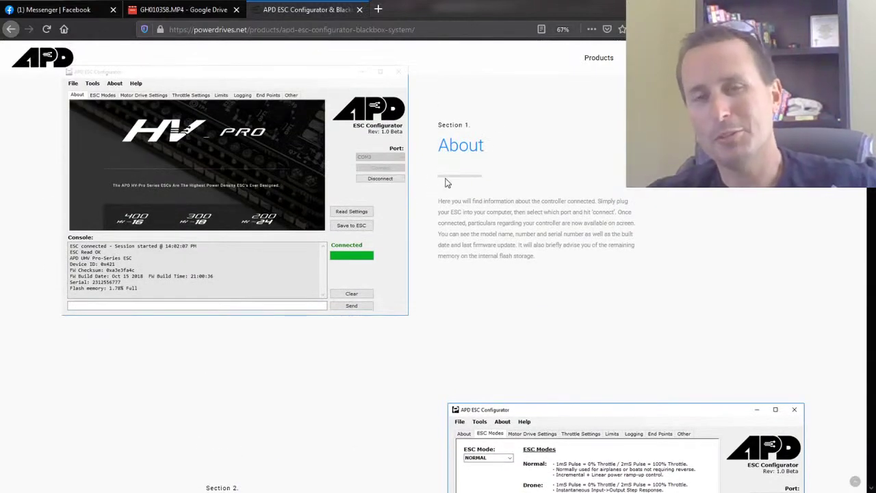
pyautogui.scroll(1, 445, 182)
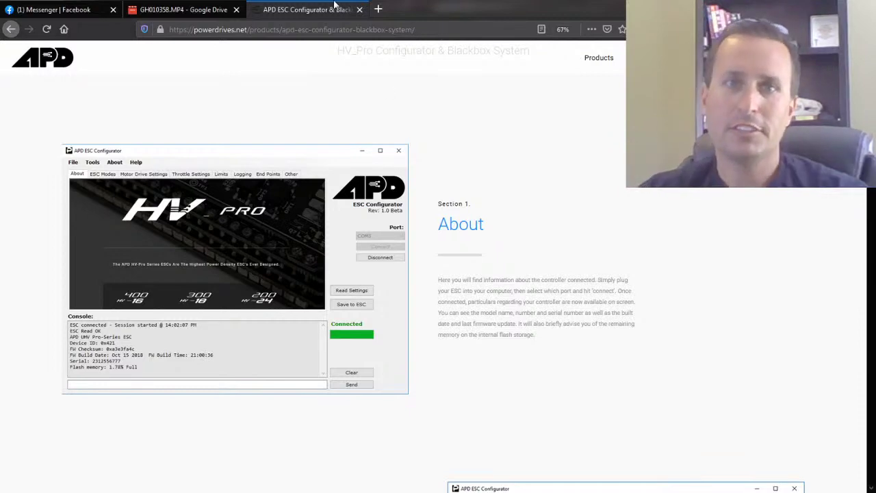
# - In a new browser tab, search Google for "apd esc rdq" and open the RaceDayQuads listing for the APD 80F3[x] 8S 80A X-Class ESC
pyautogui.click(377, 9)
pyautogui.write('pad')
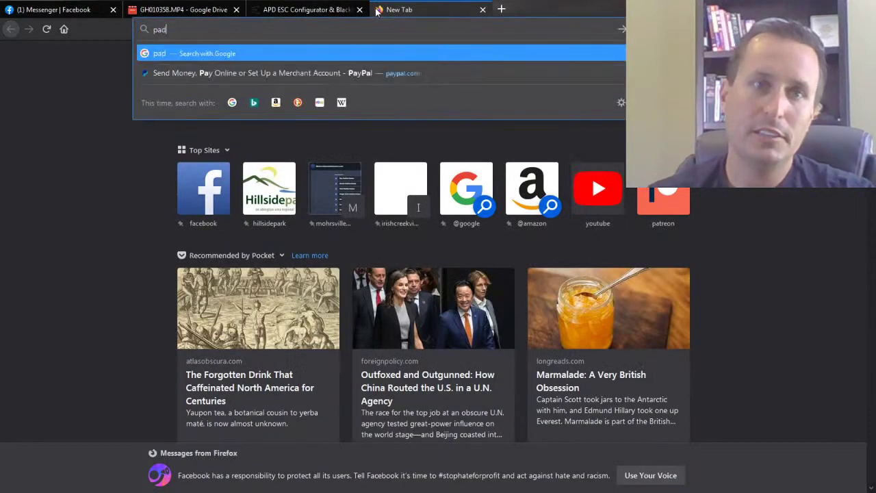
pyautogui.press('BackSpace')
pyautogui.press('BackSpace')
pyautogui.press('BackSpace')
pyautogui.write('apd')
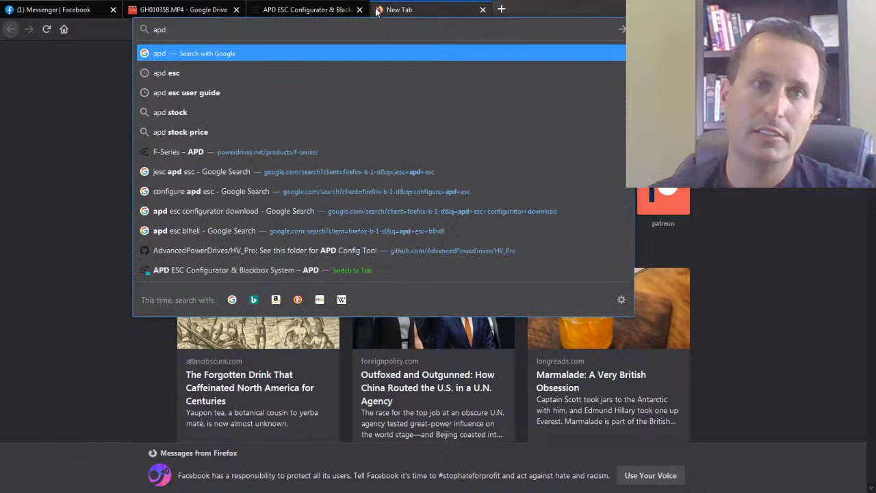
pyautogui.write(' esc rdq')
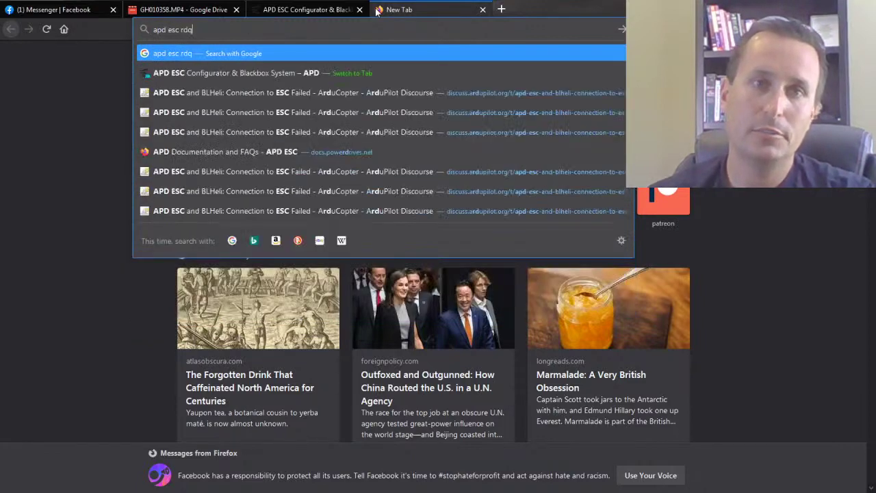
pyautogui.press('Return')
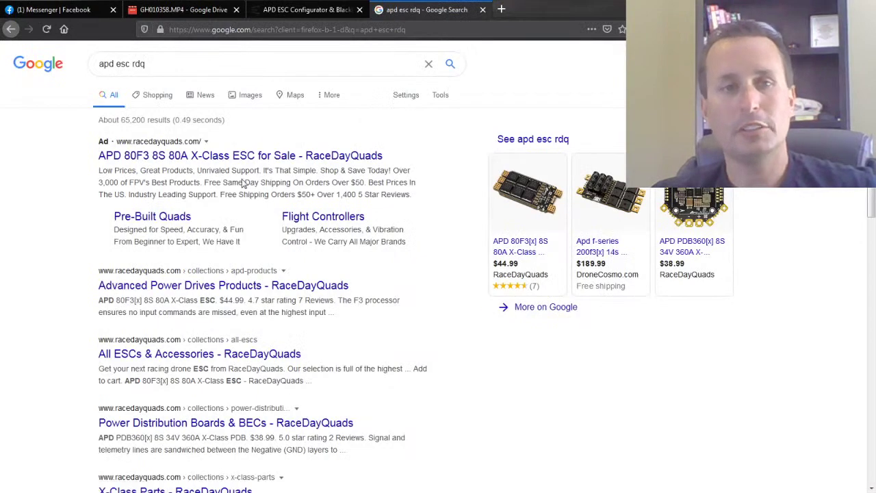
pyautogui.click(191, 157)
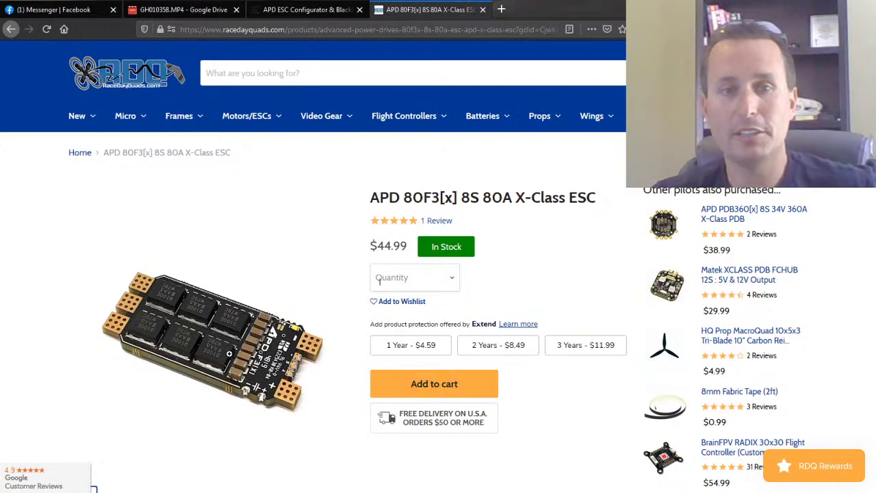
# - Return to the APD ESC Configurator & Blackbox System page and examine the Motor Drive Settings section, including its configurator screenshot
pyautogui.click(307, 9)
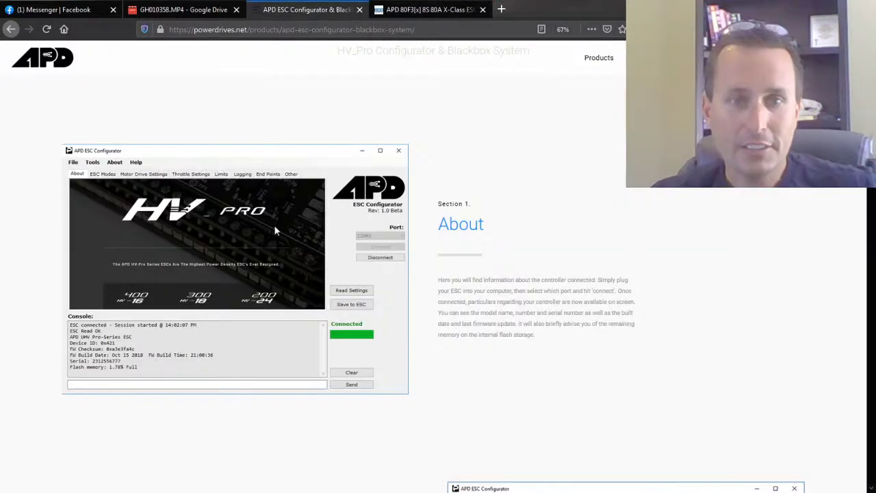
pyautogui.scroll(-10, 298, 258)
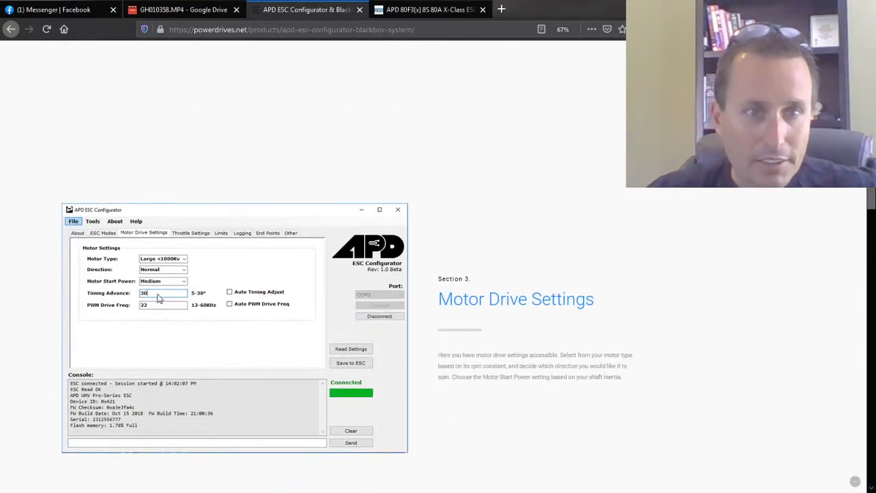
pyautogui.keyDown('ctrl'); pyautogui.scroll(6, 88, 338); pyautogui.keyUp('ctrl')
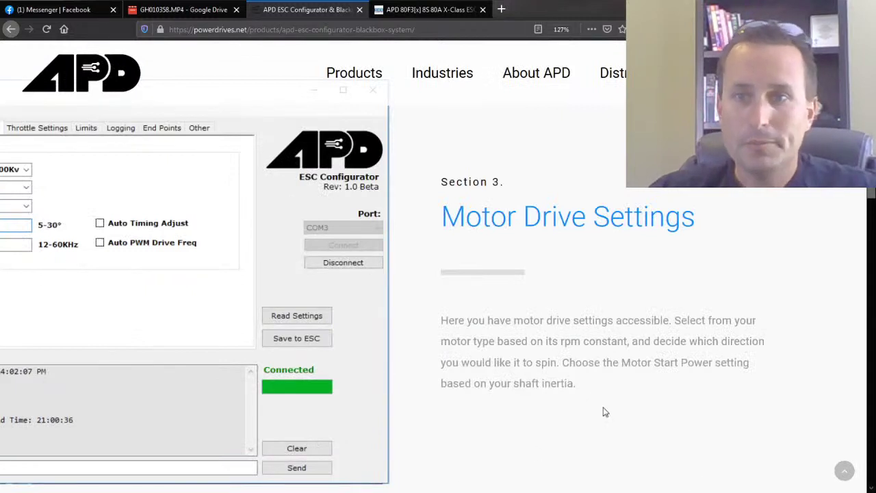
pyautogui.moveTo(474, 353); pyautogui.dragTo(654, 362)
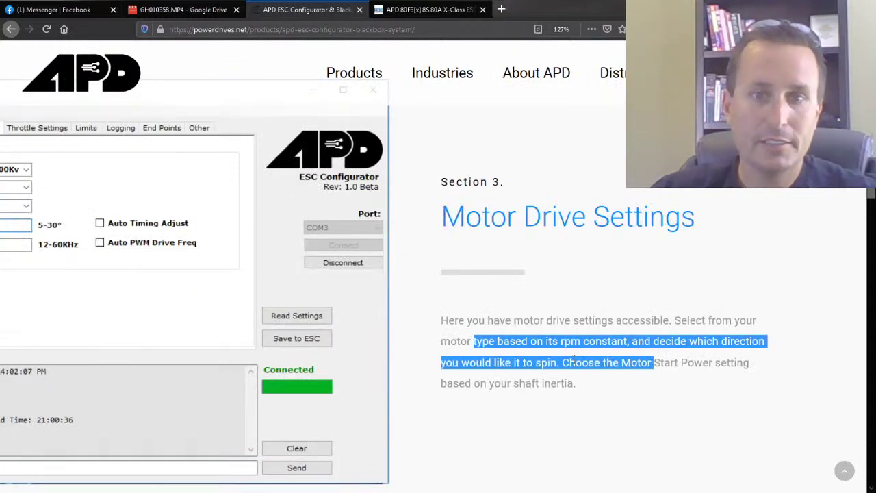
pyautogui.click(574, 358)
pyautogui.hotkey('ctrl', '-')
pyautogui.hotkey('ctrl', '-')
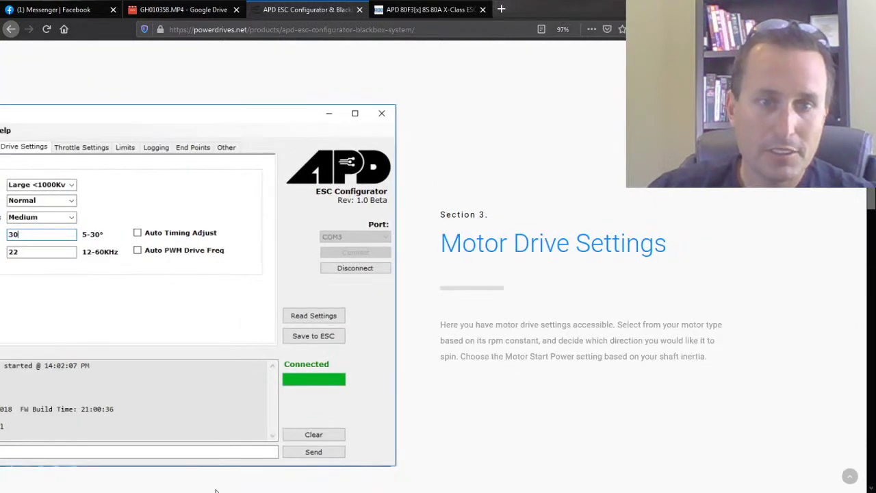
pyautogui.hotkey('ctrl', '-')
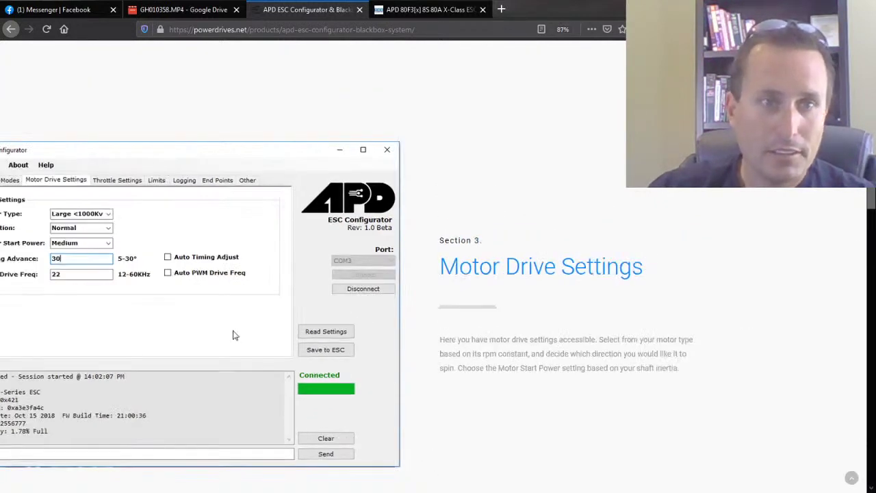
pyautogui.hotkey('ctrl', '-')
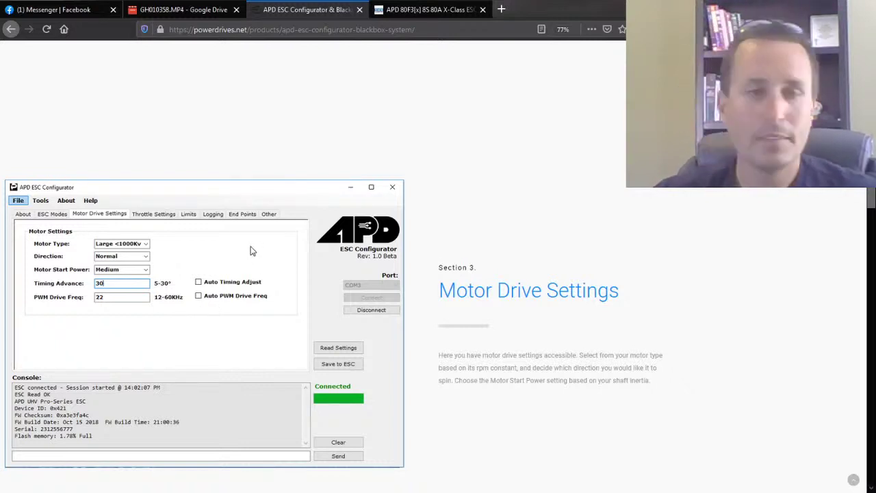
# - Look through the page's ESC Modes, Throttle Settings, Limits and Logging sections for the available configuration options
pyautogui.scroll(-4, 250, 251)
pyautogui.scroll(-5, 251, 250)
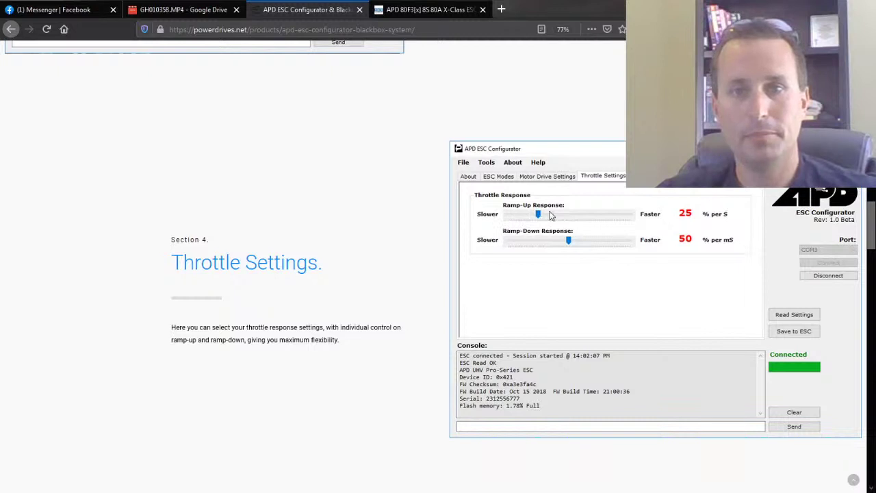
pyautogui.scroll(5, 551, 253)
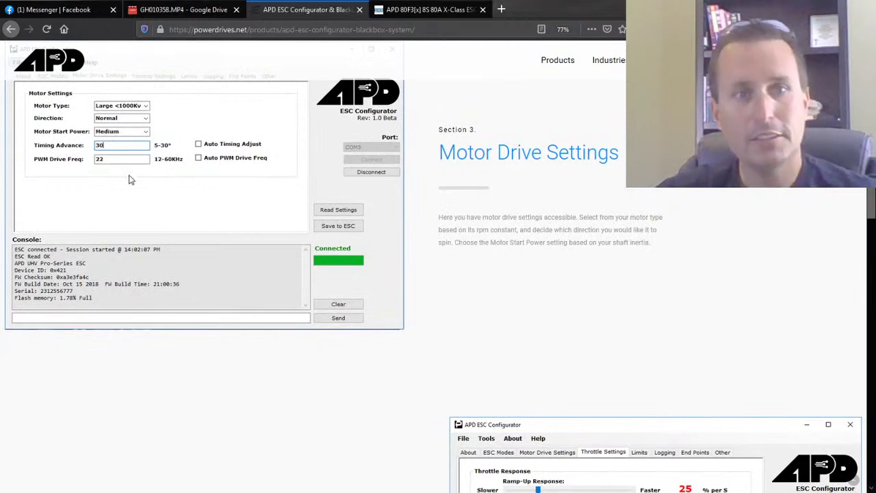
pyautogui.scroll(3, 168, 156)
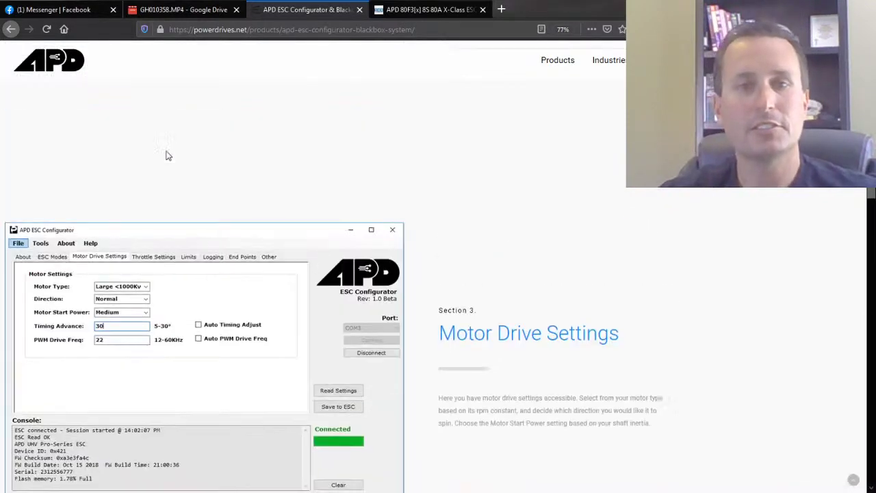
pyautogui.scroll(5, 168, 156)
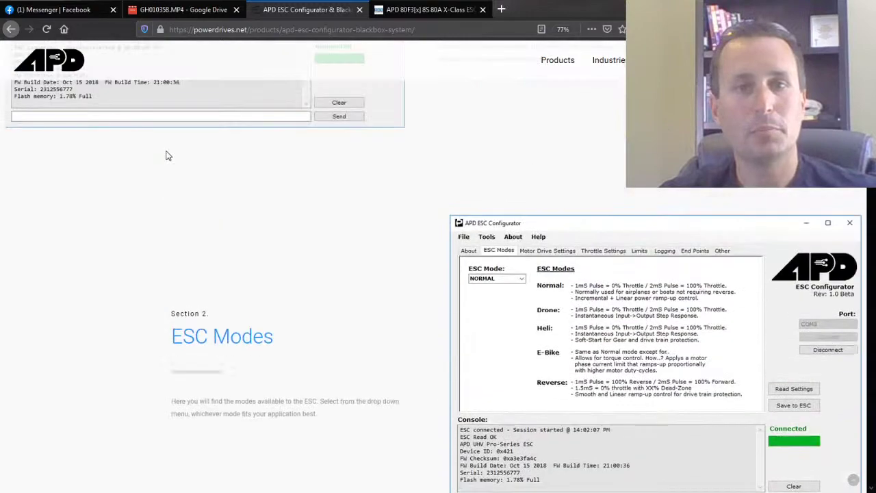
pyautogui.scroll(8, 167, 153)
pyautogui.scroll(-2, 171, 153)
pyautogui.scroll(-15, 171, 152)
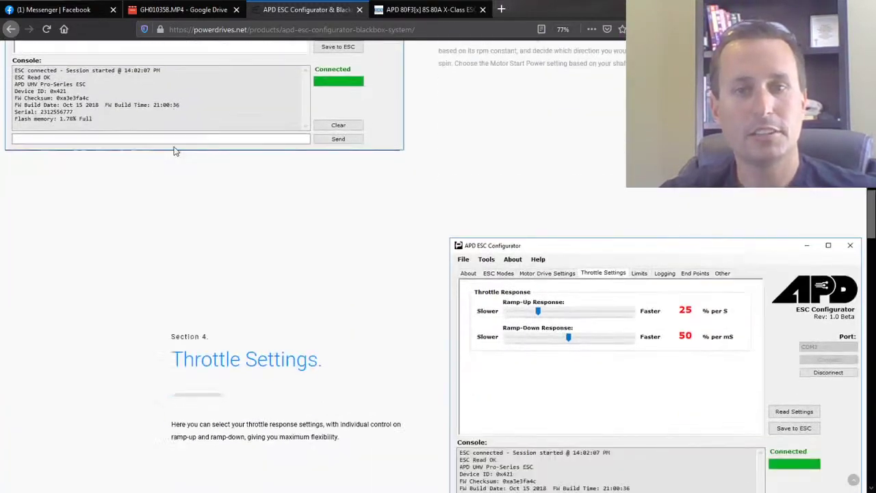
pyautogui.scroll(-6, 415, 171)
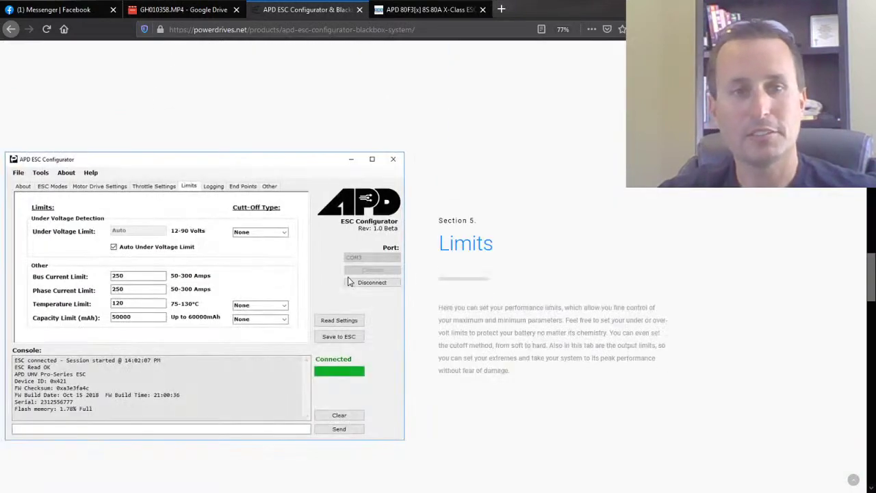
pyautogui.scroll(-3, 164, 354)
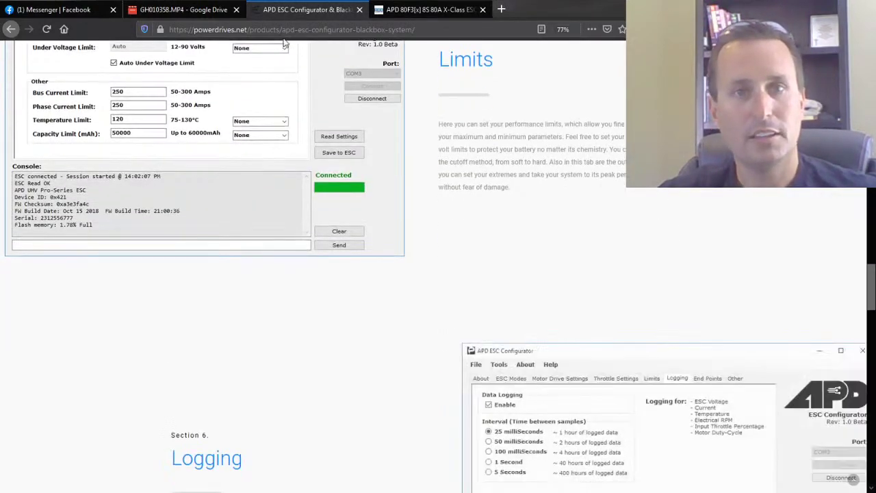
# - Check the price of the APD 80F3[x] ESC on the RaceDayQuads product page and go back to the search results
pyautogui.click(425, 15)
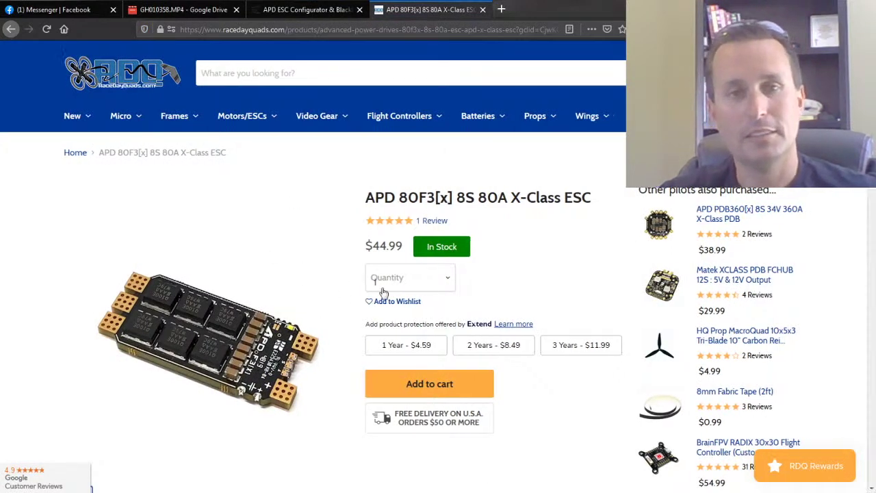
pyautogui.moveTo(371, 245); pyautogui.dragTo(387, 246)
pyautogui.click(396, 251)
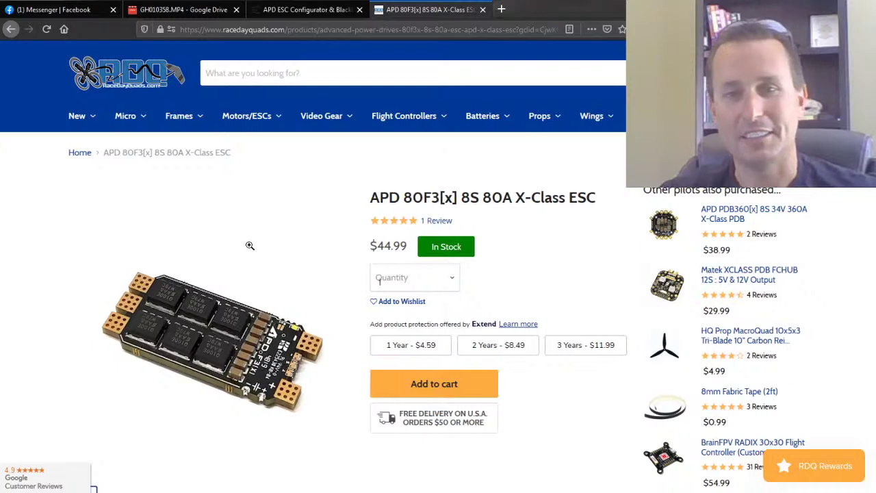
pyautogui.click(11, 29)
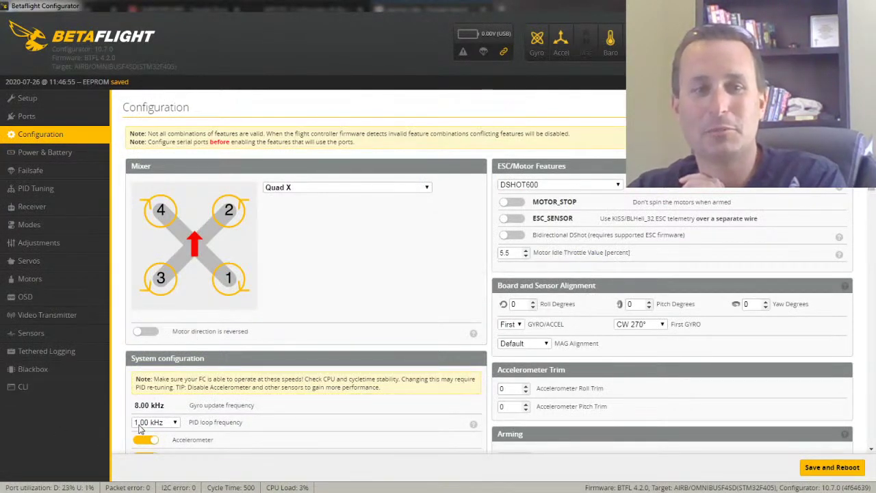
# - In Betaflight Configurator, go from the Configuration page to the PID Tuning filter settings, review the gyro and D term filters, and save
pyautogui.scroll(-5, 401, 264)
pyautogui.scroll(-1, 390, 293)
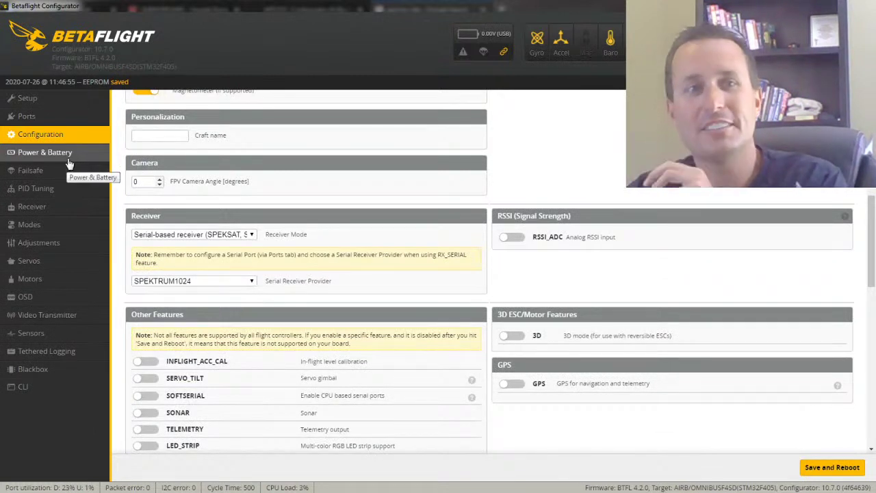
pyautogui.click(48, 209)
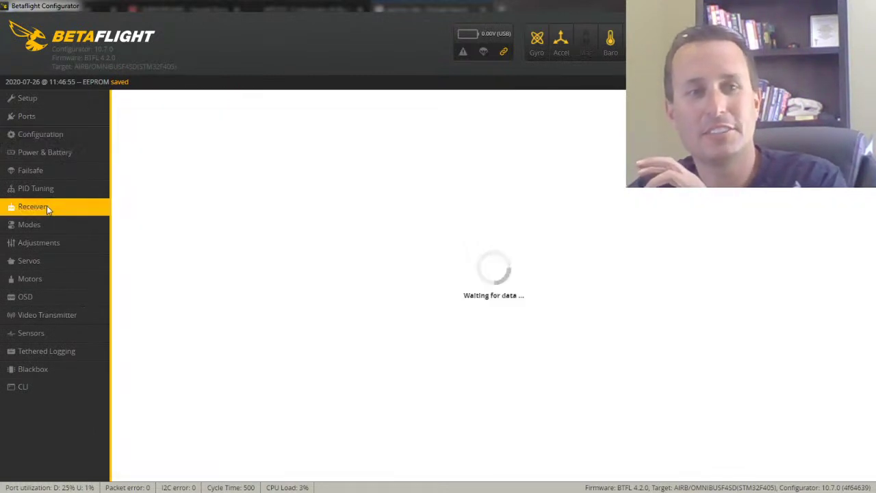
pyautogui.click(42, 191)
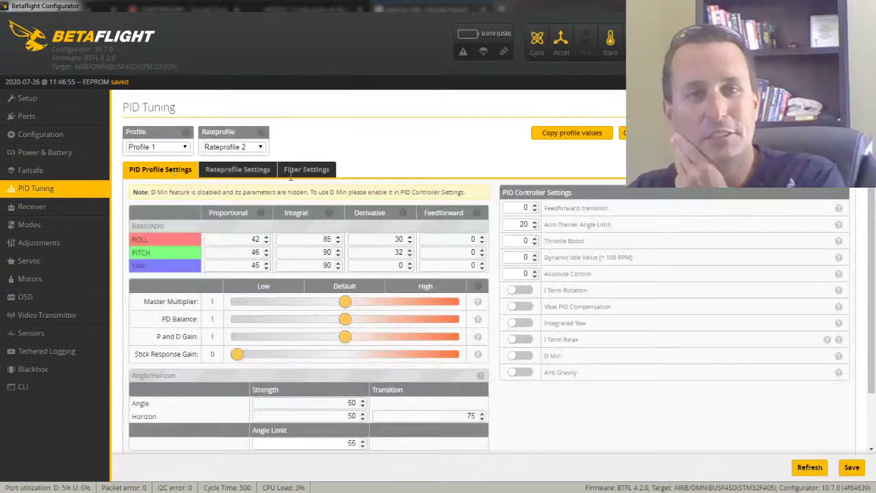
pyautogui.click(296, 172)
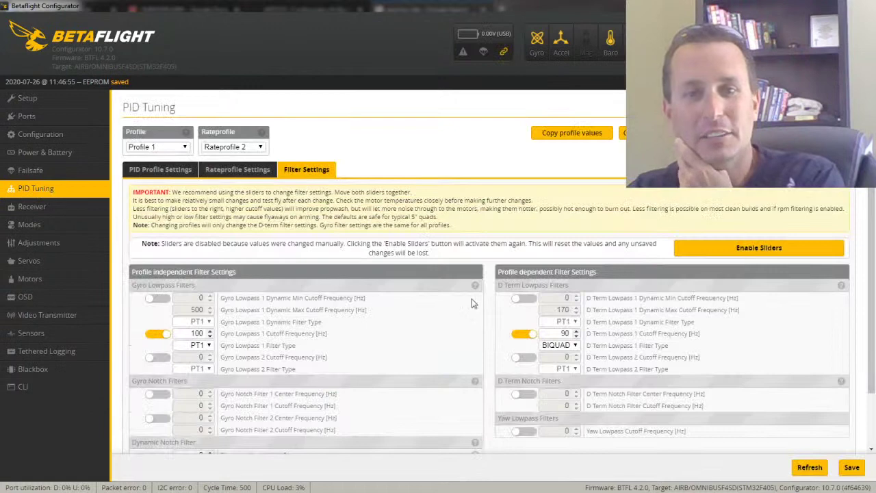
pyautogui.scroll(-2, 393, 277)
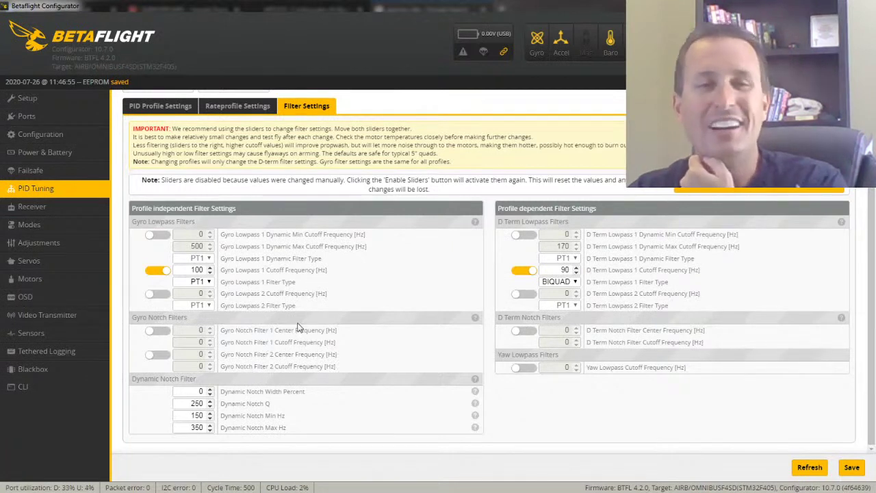
pyautogui.click(851, 467)
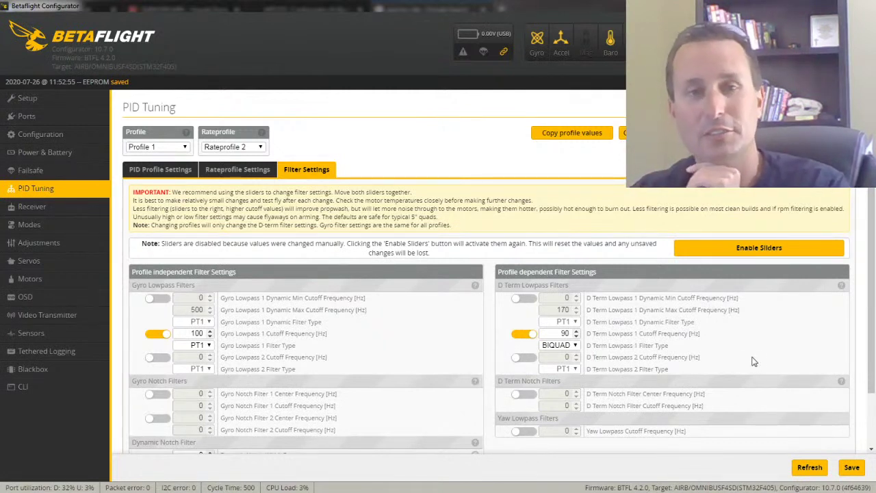
pyautogui.click(864, 469)
pyautogui.scroll(-2, 673, 320)
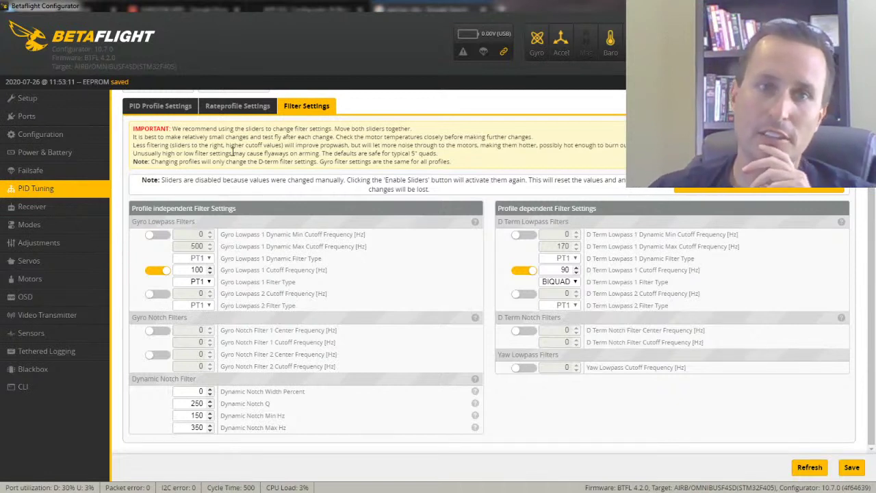
# - In the PID profile settings, set the roll axis Proportional and Derivative gains to 80
pyautogui.click(183, 109)
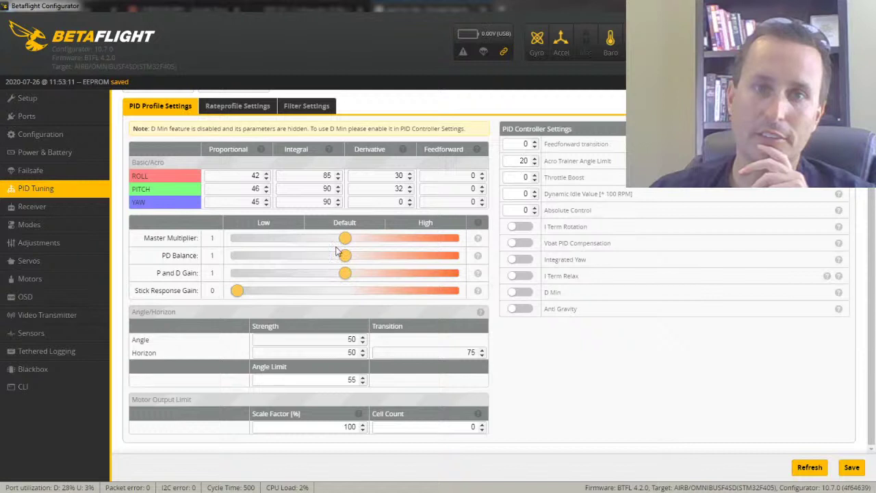
pyautogui.moveTo(248, 202); pyautogui.dragTo(262, 204)
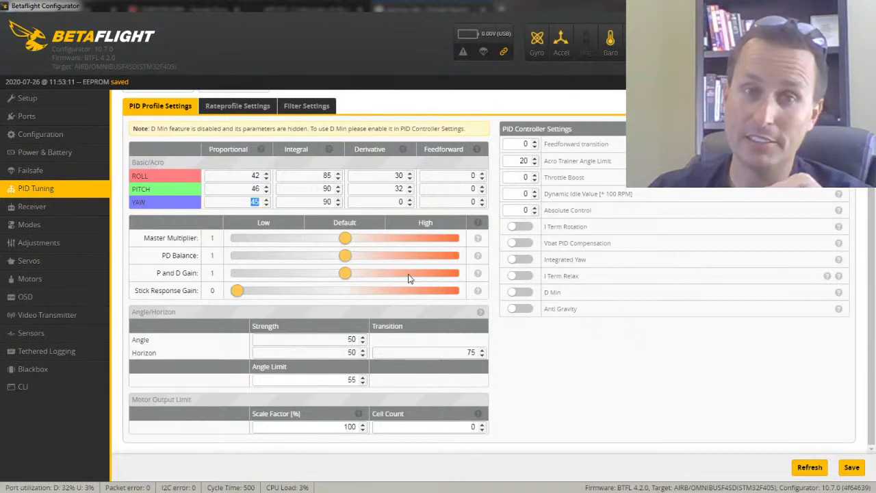
pyautogui.moveTo(347, 274); pyautogui.dragTo(345, 305)
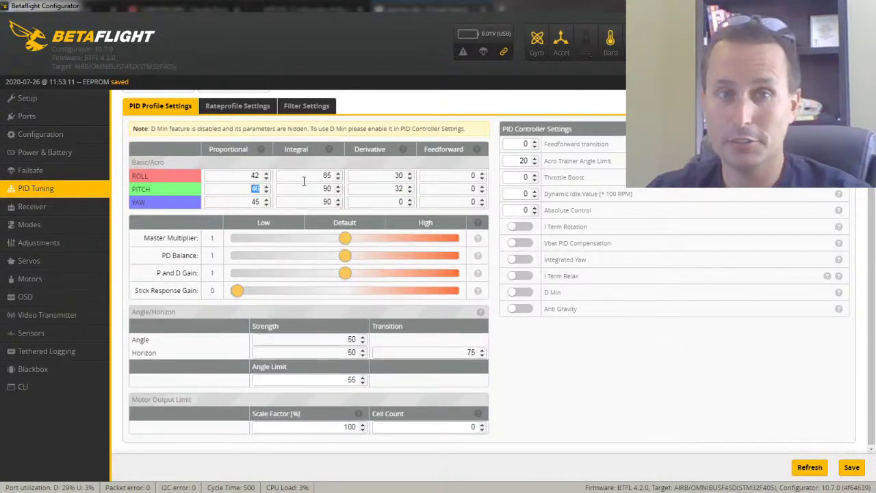
pyautogui.doubleClick(253, 176)
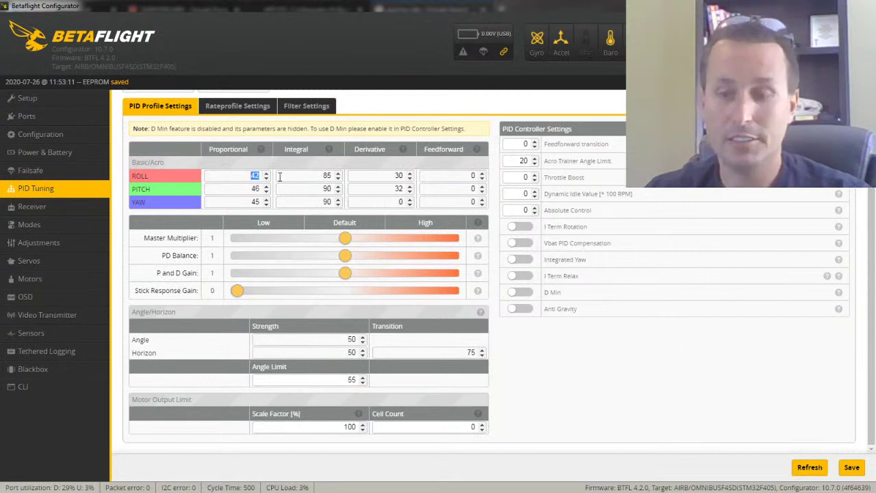
pyautogui.write('80')
pyautogui.press('Tab')
pyautogui.press('Tab')
pyautogui.write('80')
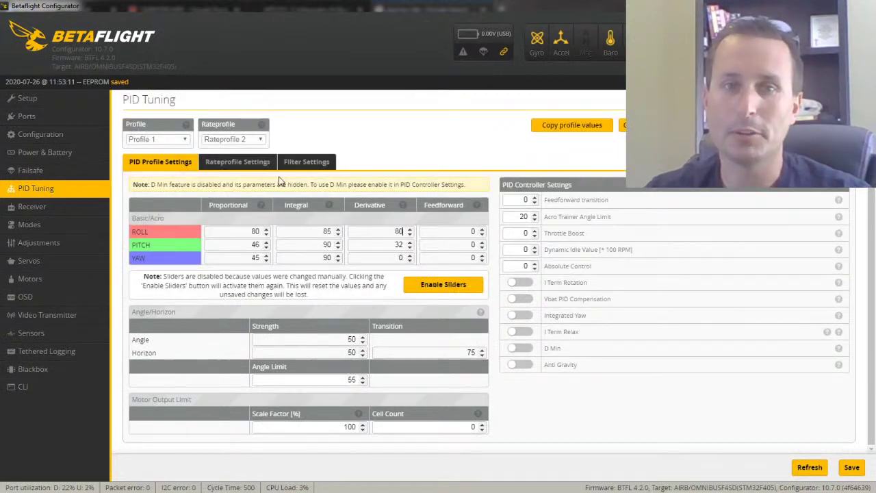
# - Set the pitch axis Proportional and Derivative gains to 80
pyautogui.press('Tab')
pyautogui.press('Tab')
pyautogui.write('80')
pyautogui.press('Tab')
pyautogui.press('Tab')
pyautogui.write('80')
pyautogui.press('Tab')
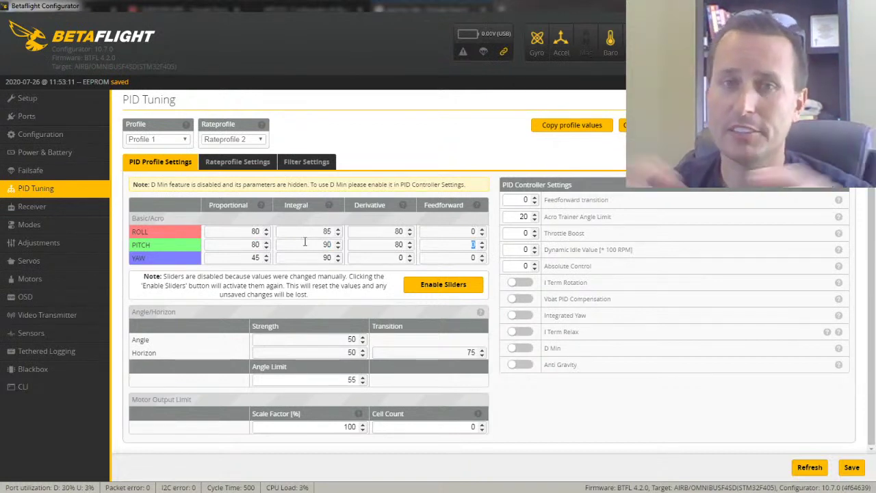
# - Set the yaw axis Proportional gain to 100 and save the PID profile
pyautogui.click(253, 231)
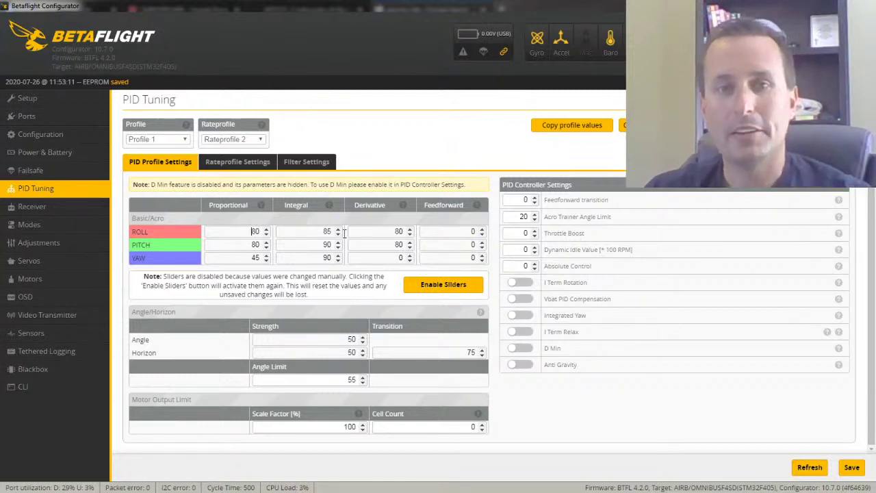
pyautogui.press('Tab')
pyautogui.press('Tab')
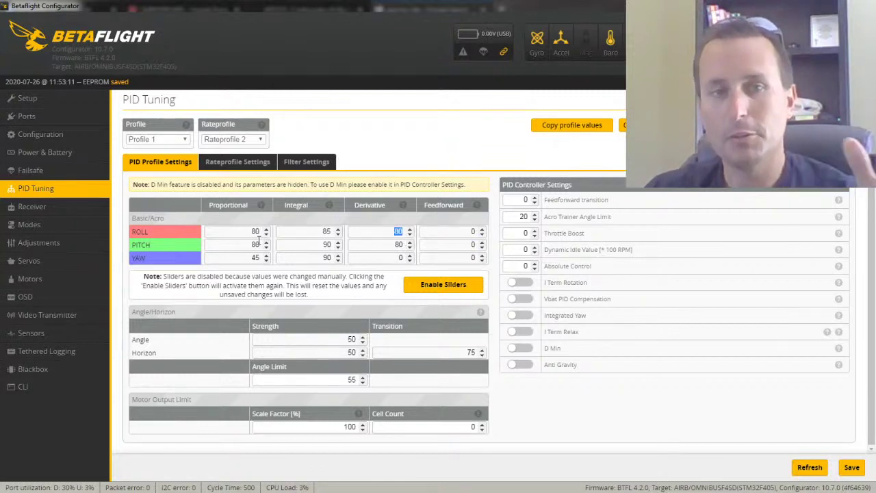
pyautogui.doubleClick(246, 257)
pyautogui.write('1')
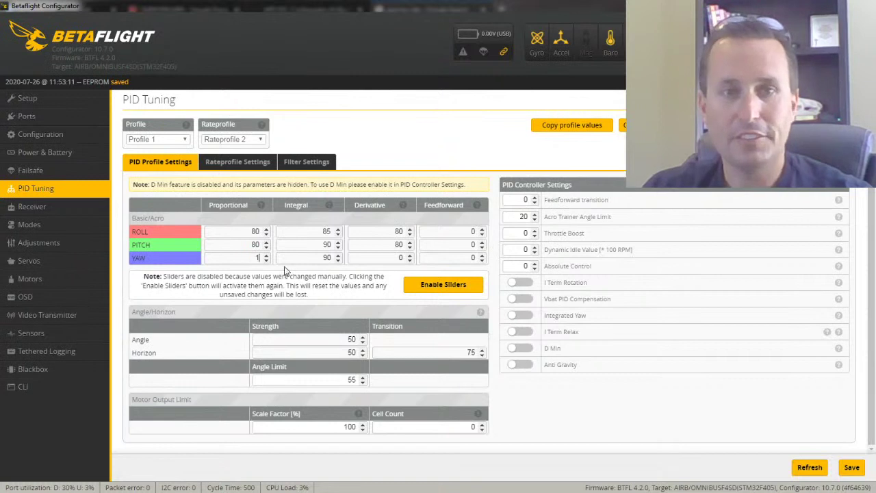
pyautogui.write('00')
pyautogui.press('Tab')
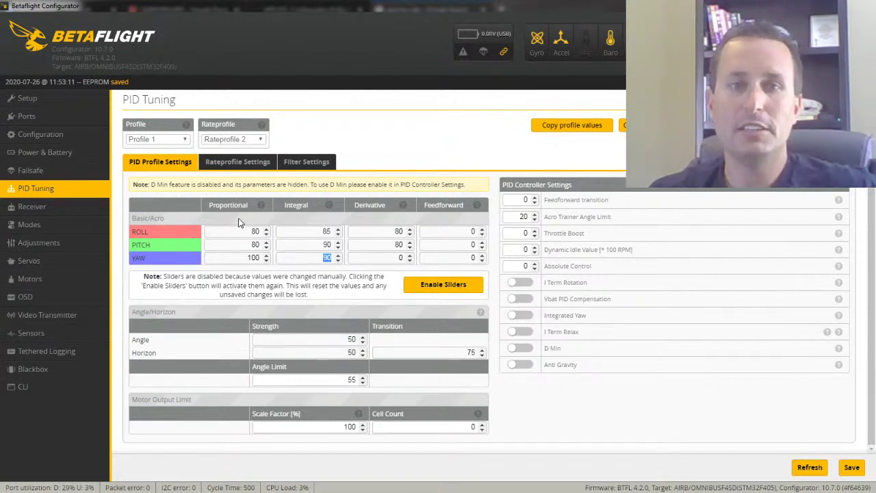
pyautogui.doubleClick(250, 257)
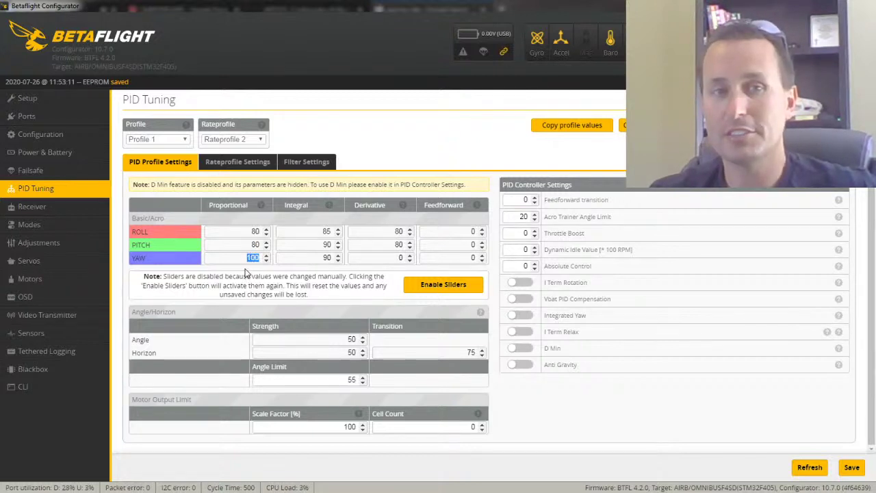
pyautogui.write('200')
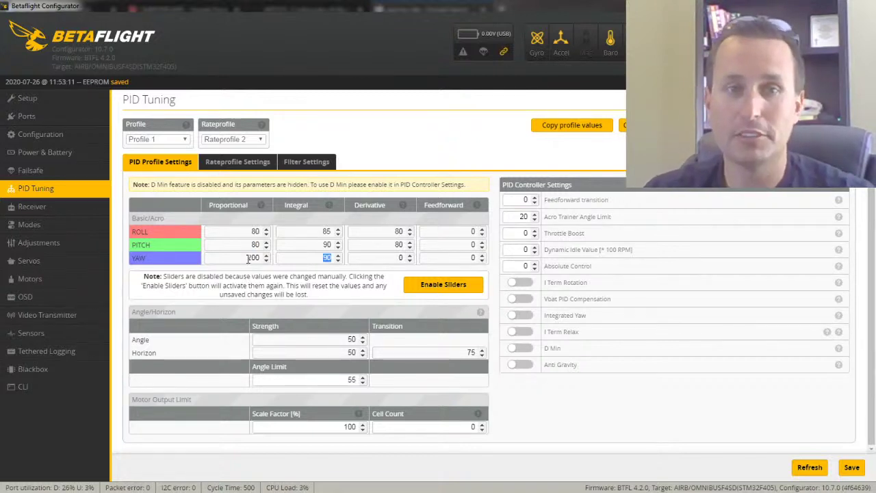
pyautogui.write('100')
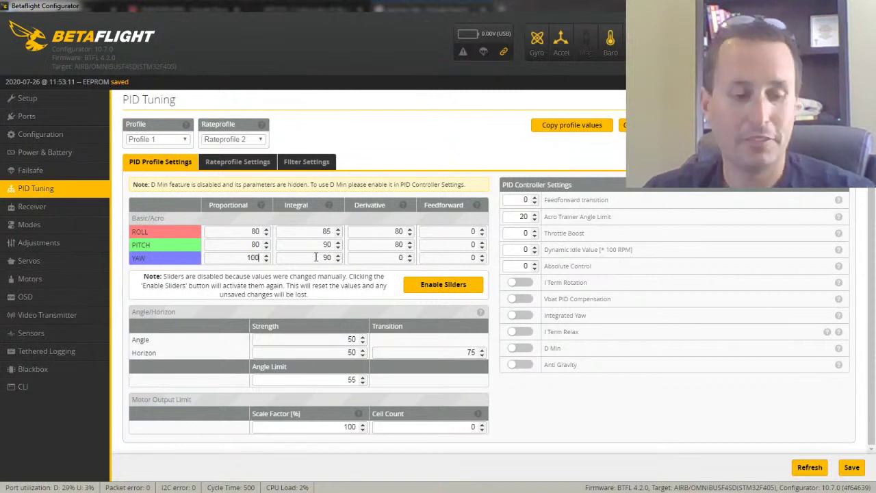
pyautogui.press('Tab')
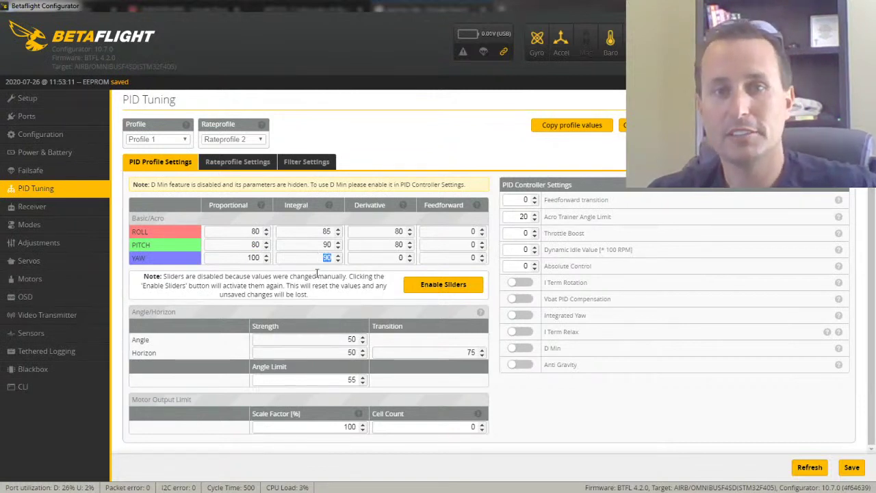
pyautogui.click(857, 473)
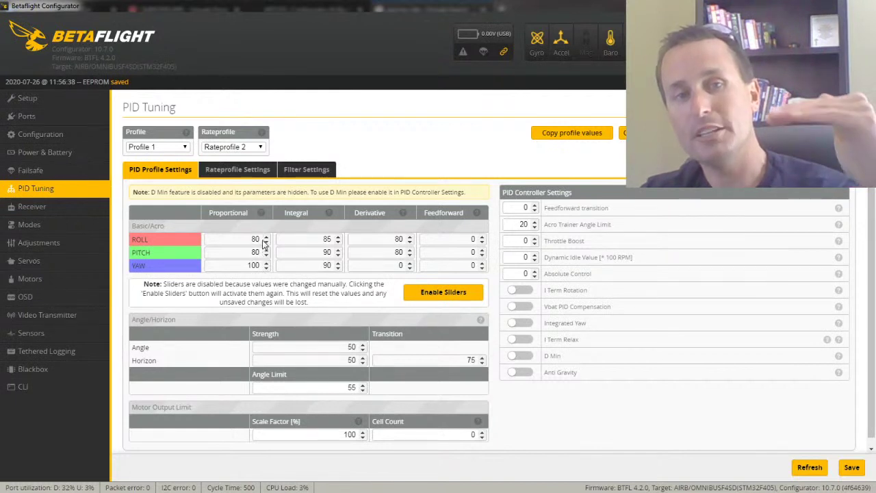
# - In the filter settings, enable Gyro Lowpass 2 with a 300 Hz cutoff and enable D Term Lowpass 2
pyautogui.doubleClick(246, 265)
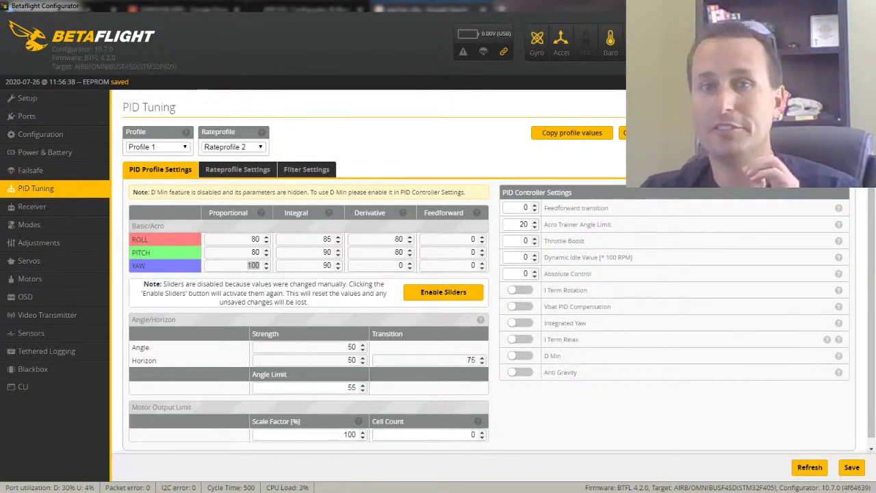
pyautogui.click(307, 176)
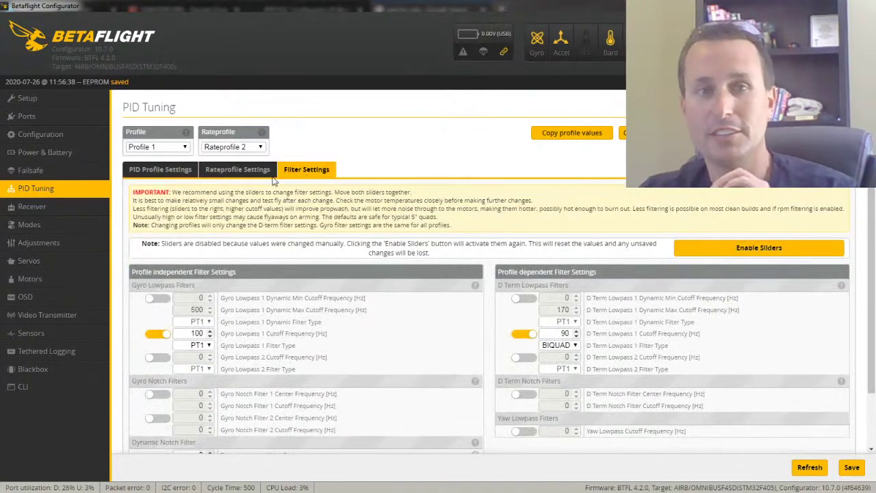
pyautogui.click(176, 171)
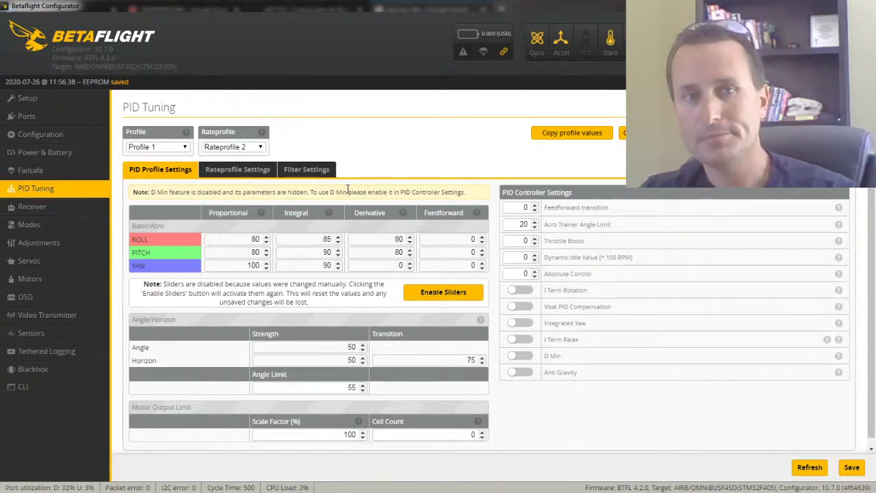
pyautogui.click(325, 175)
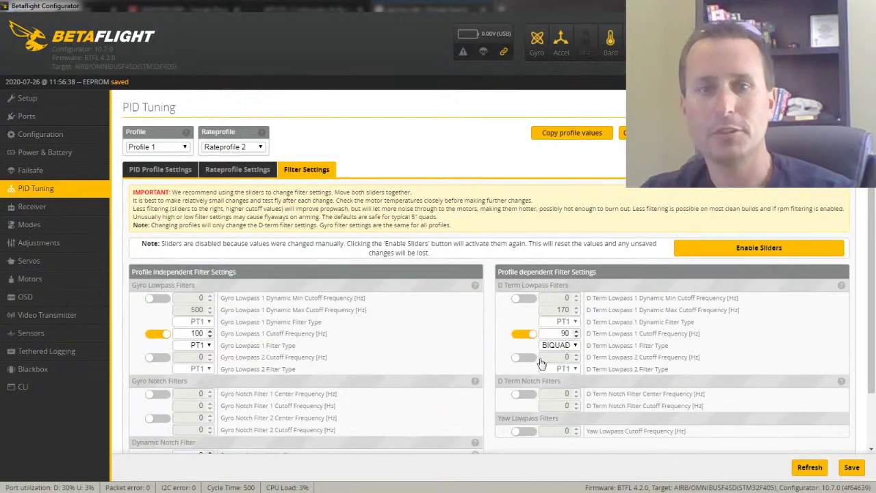
pyautogui.click(159, 357)
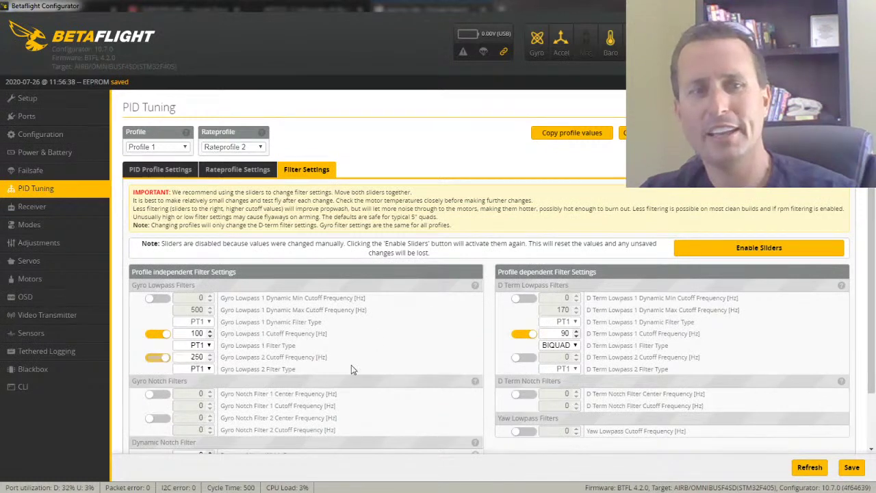
pyautogui.click(525, 357)
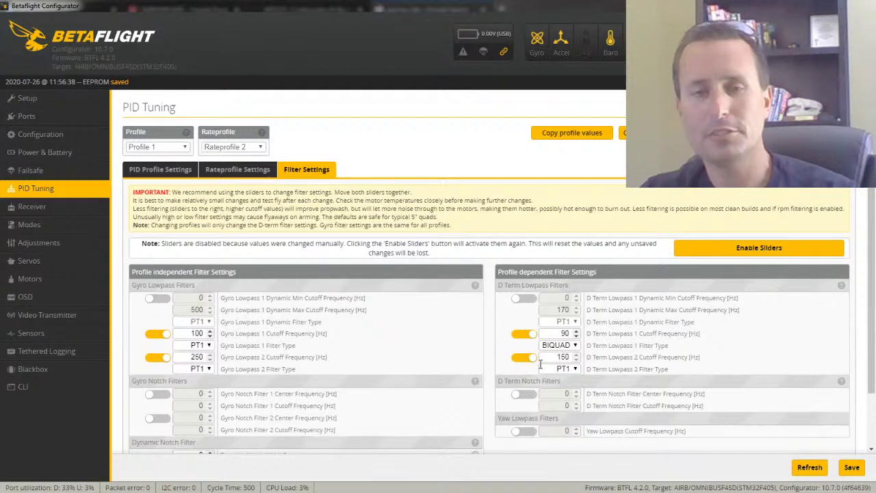
pyautogui.doubleClick(564, 334)
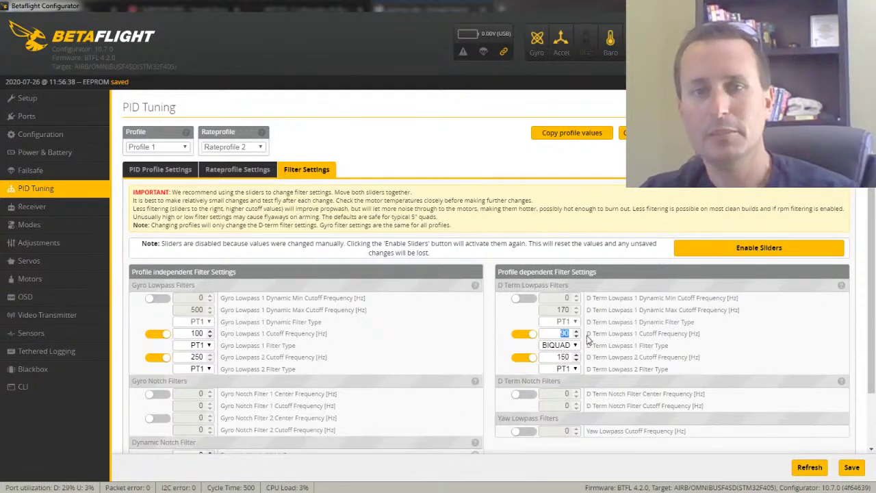
pyautogui.doubleClick(195, 357)
pyautogui.write('300')
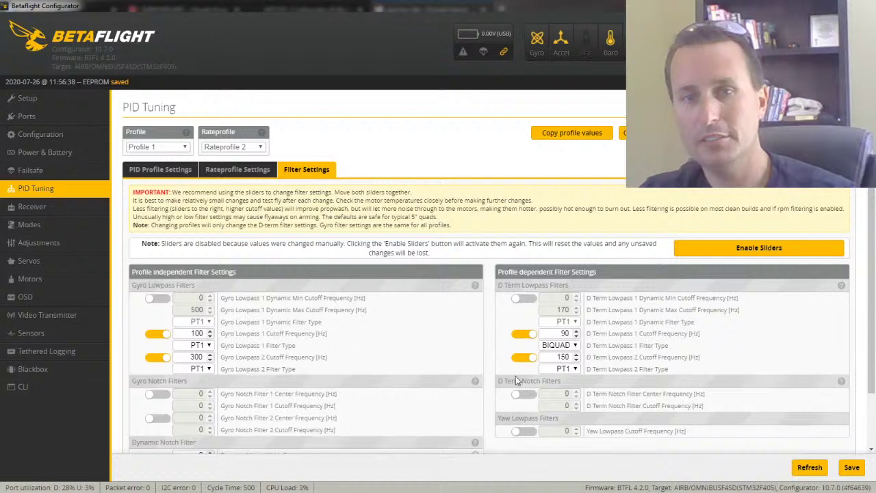
# - Change the D Term Lowpass 1 filter type to PT1 with a 100 Hz cutoff, and set the D Term Lowpass 2 cutoff to 200 Hz
pyautogui.doubleClick(563, 333)
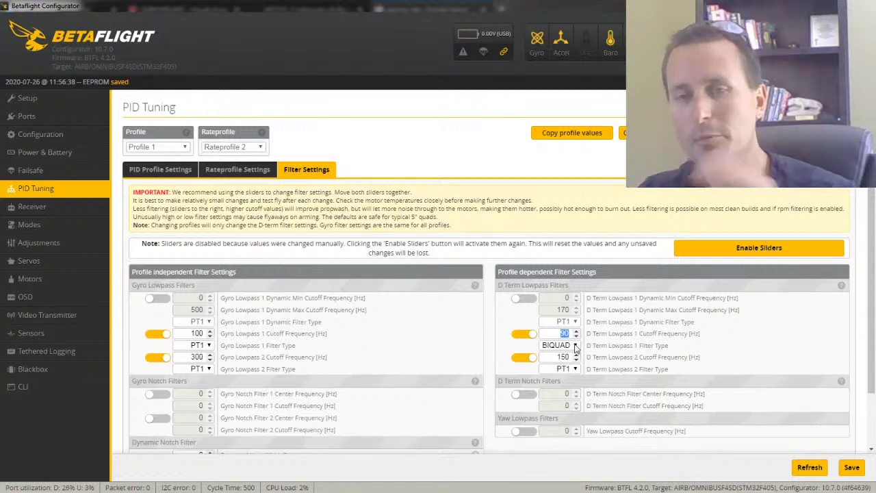
pyautogui.click(573, 346)
pyautogui.click(574, 361)
pyautogui.doubleClick(562, 333)
pyautogui.write('100')
pyautogui.doubleClick(562, 357)
pyautogui.write('200')
# - Set the Dynamic Notch Q to 70, and then raise it to 120
pyautogui.scroll(-2, 601, 375)
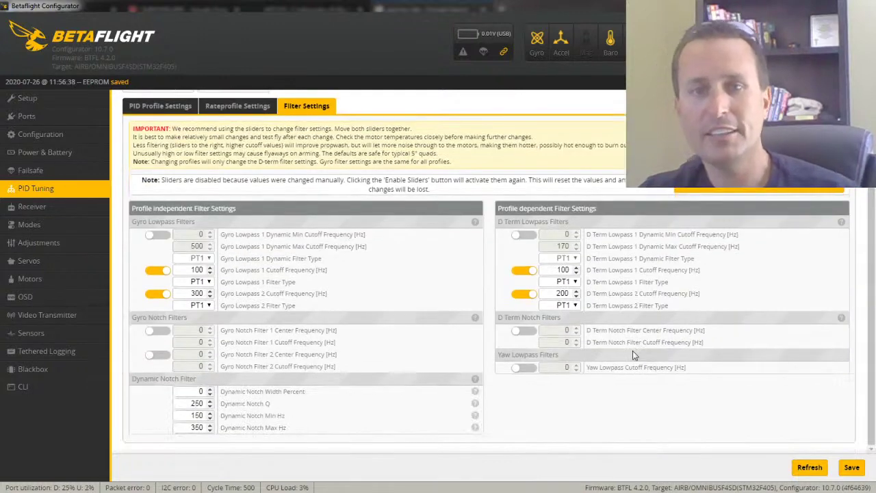
pyautogui.press('Tab')
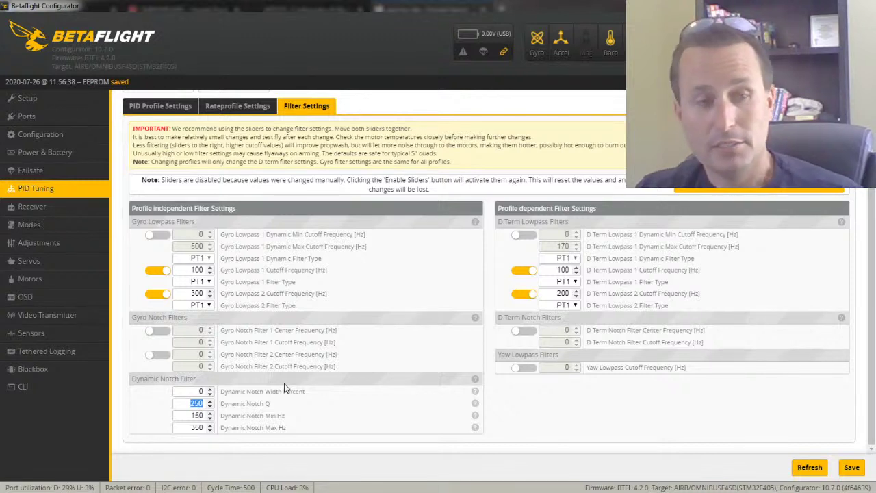
pyautogui.write('70')
pyautogui.press('Tab')
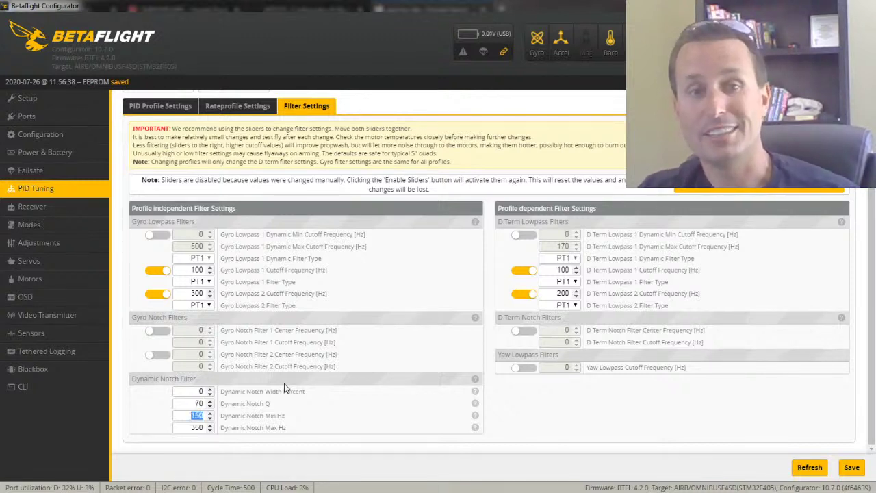
pyautogui.doubleClick(188, 402)
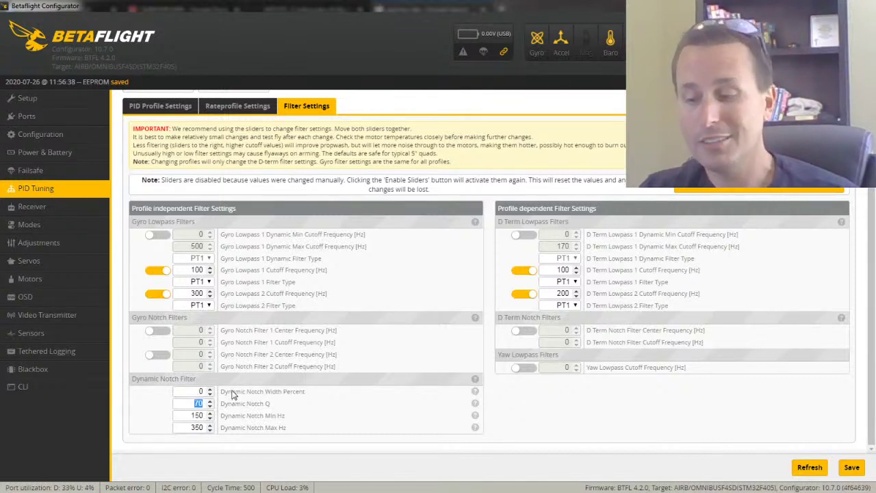
pyautogui.write('120')
pyautogui.doubleClick(189, 403)
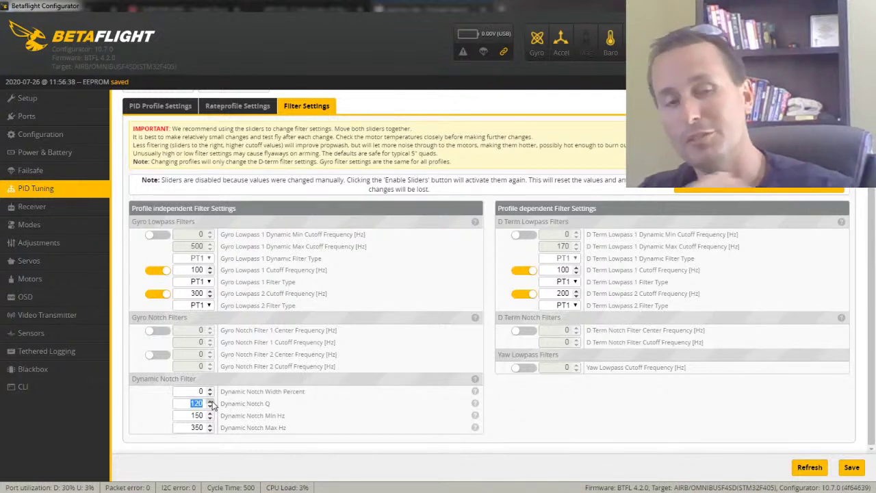
# - Set the Dynamic Notch Min Hz to 125 and save the filter settings
pyautogui.doubleClick(195, 391)
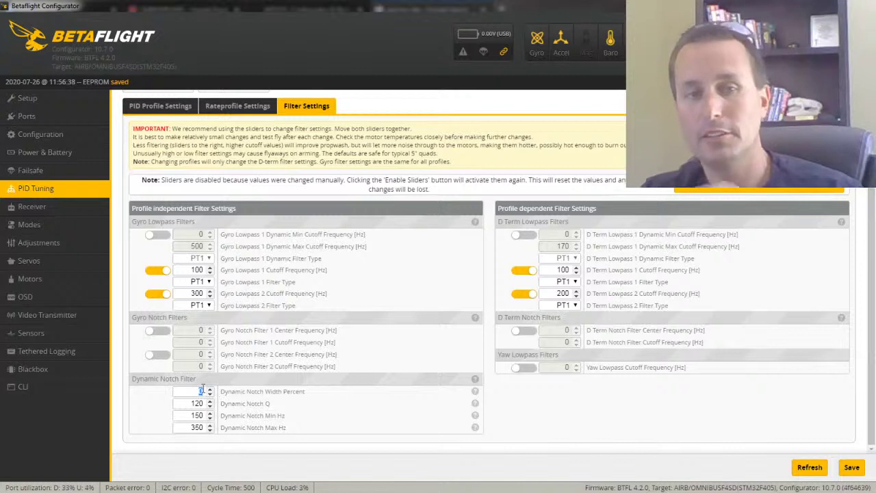
pyautogui.moveTo(180, 414); pyautogui.dragTo(229, 419)
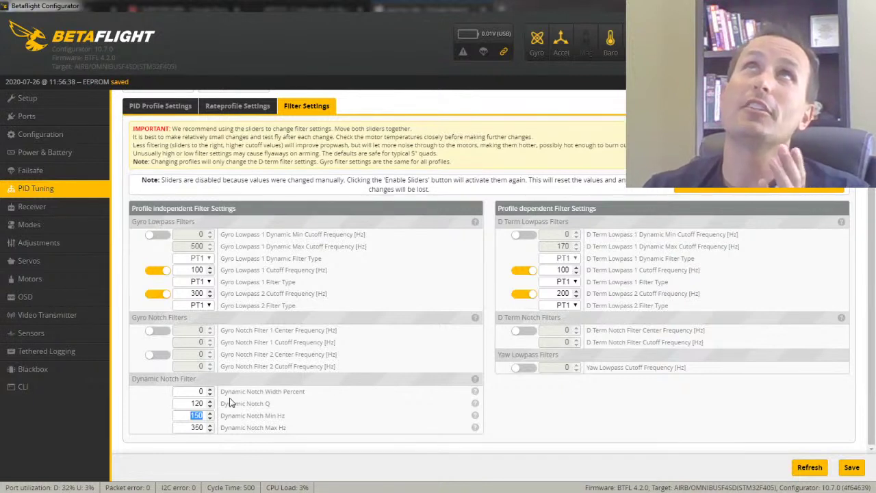
pyautogui.write('125')
pyautogui.moveTo(183, 438); pyautogui.dragTo(199, 422)
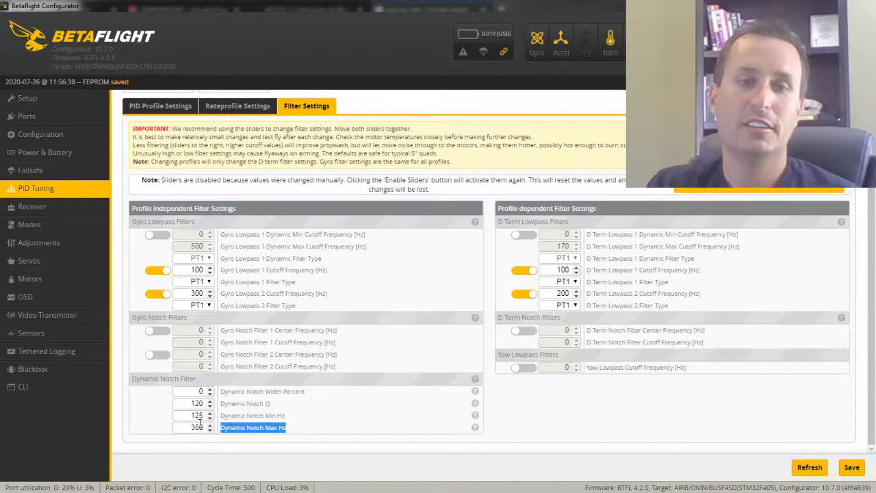
pyautogui.doubleClick(191, 427)
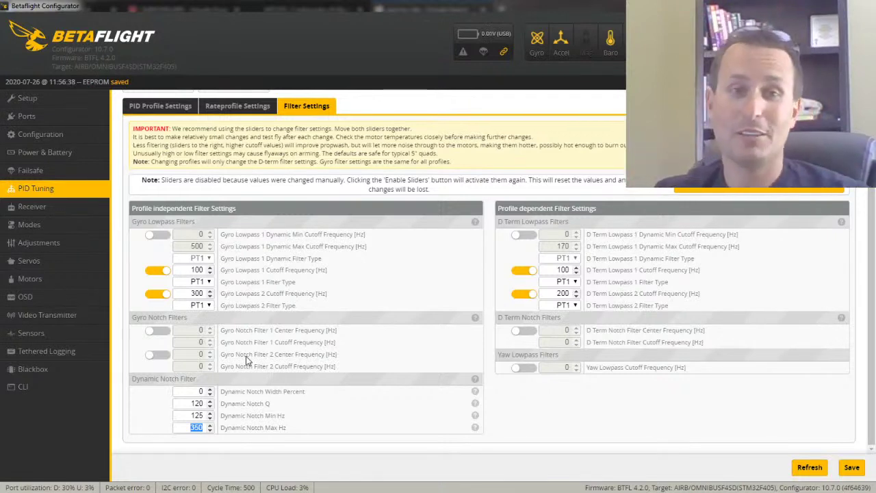
pyautogui.click(851, 467)
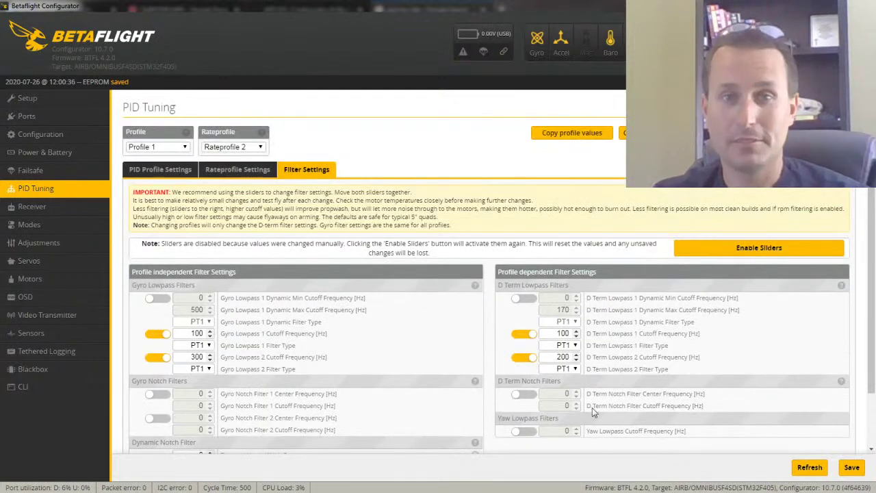
# - Review the dynamic notch values, return to the PID profile settings and save them
pyautogui.scroll(-2, 593, 410)
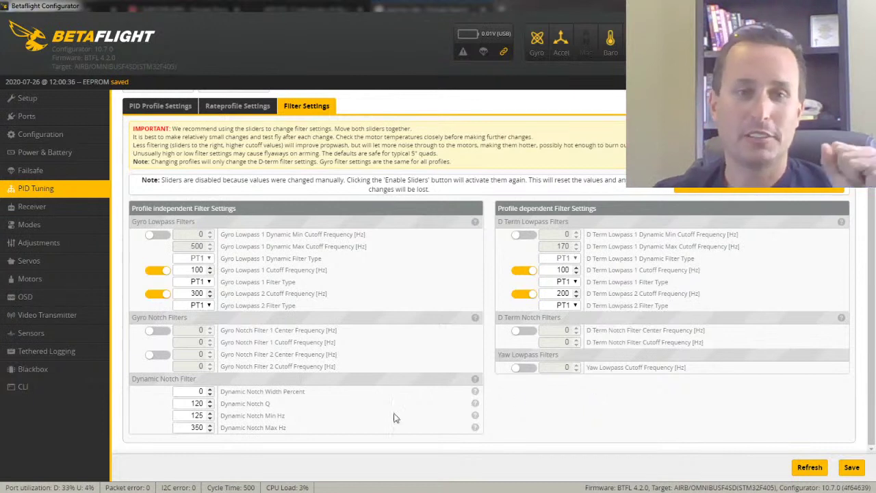
pyautogui.doubleClick(185, 404)
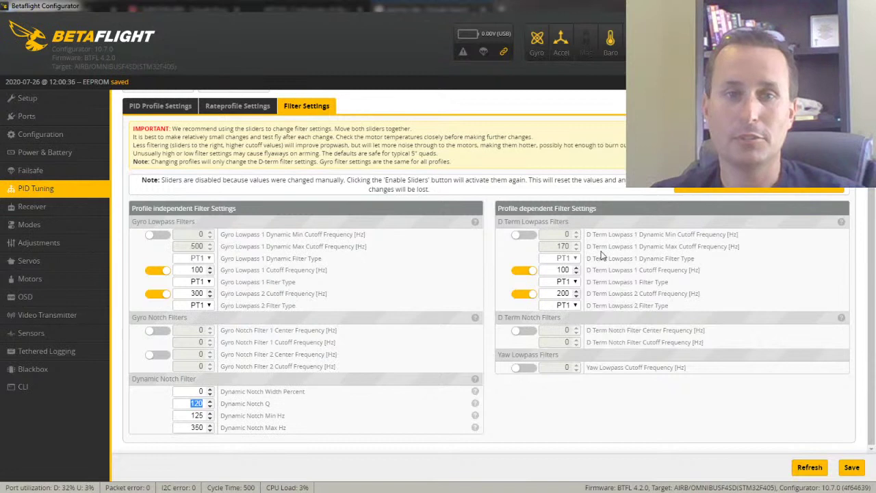
pyautogui.click(183, 107)
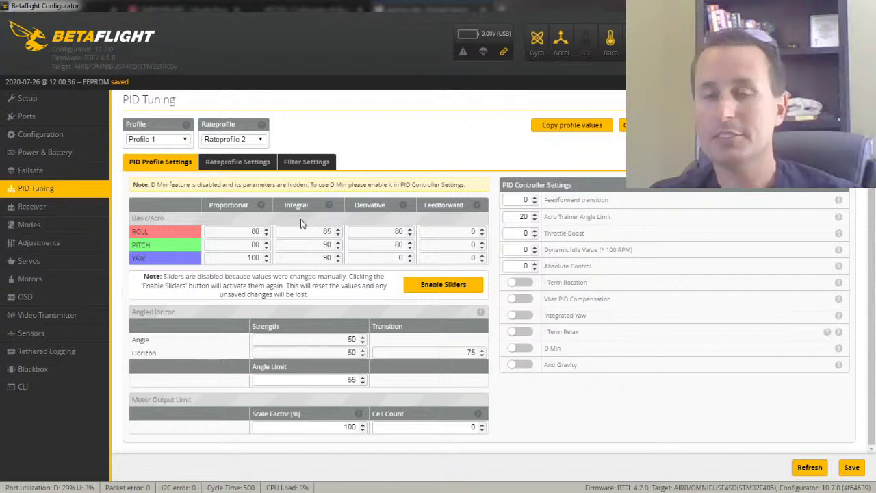
pyautogui.click(851, 466)
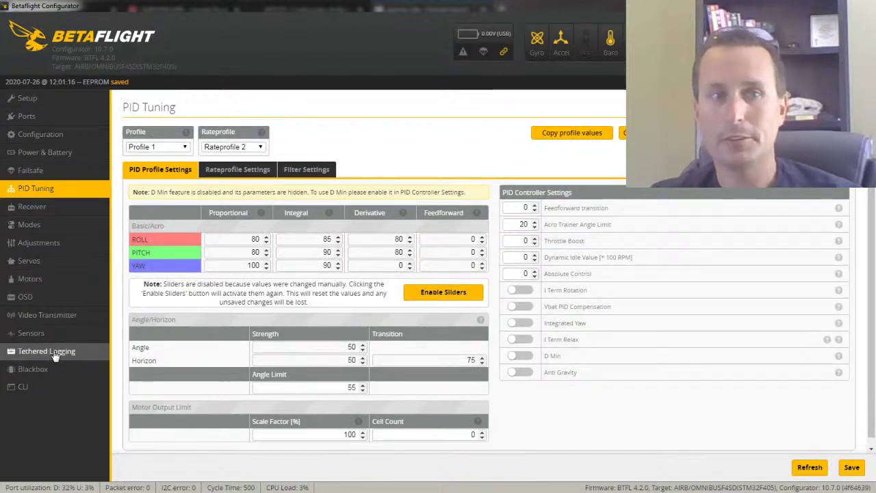
# - On the Receiver page, set the RC smoothing type to Filter and save, then go to the Configuration page
pyautogui.click(31, 206)
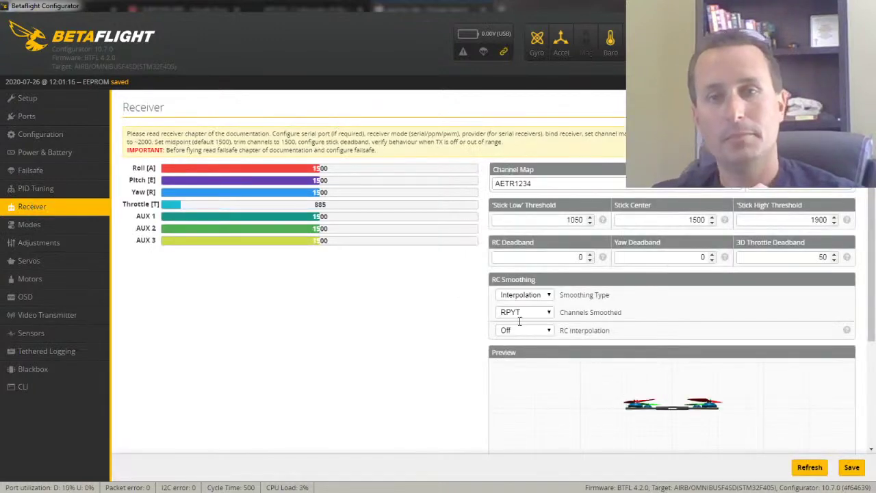
pyautogui.click(523, 298)
pyautogui.click(509, 314)
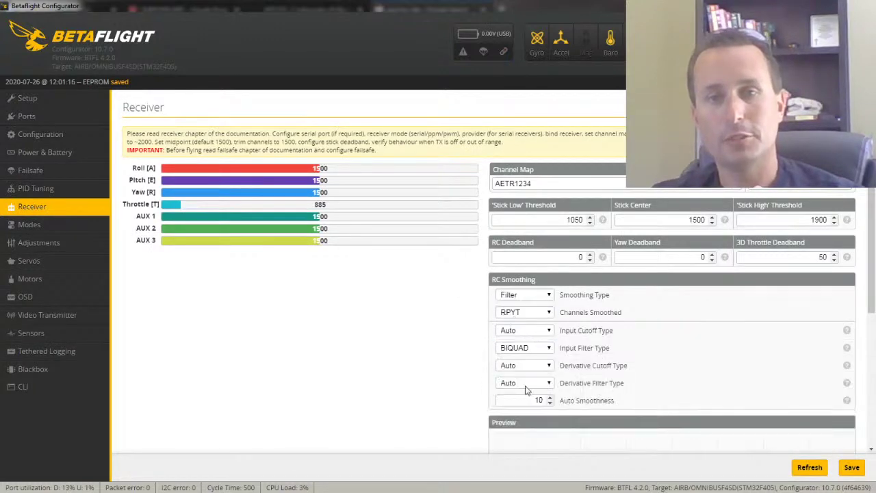
pyautogui.click(839, 467)
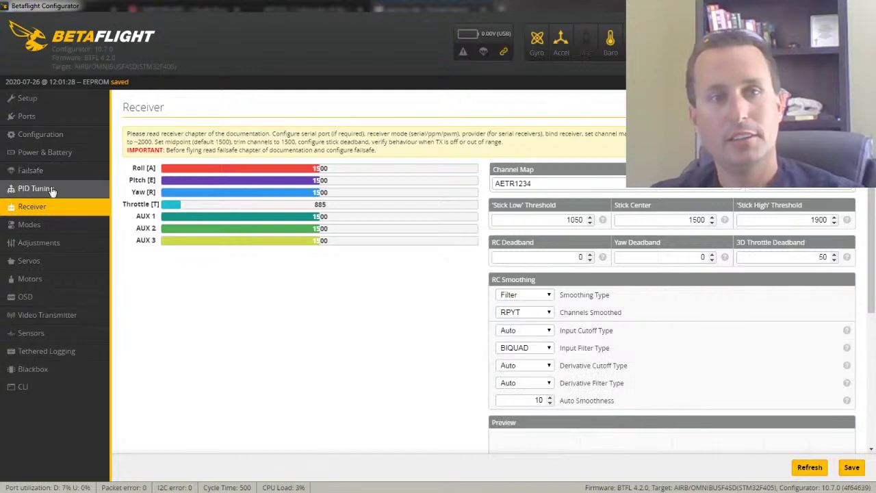
pyautogui.click(34, 188)
pyautogui.click(53, 135)
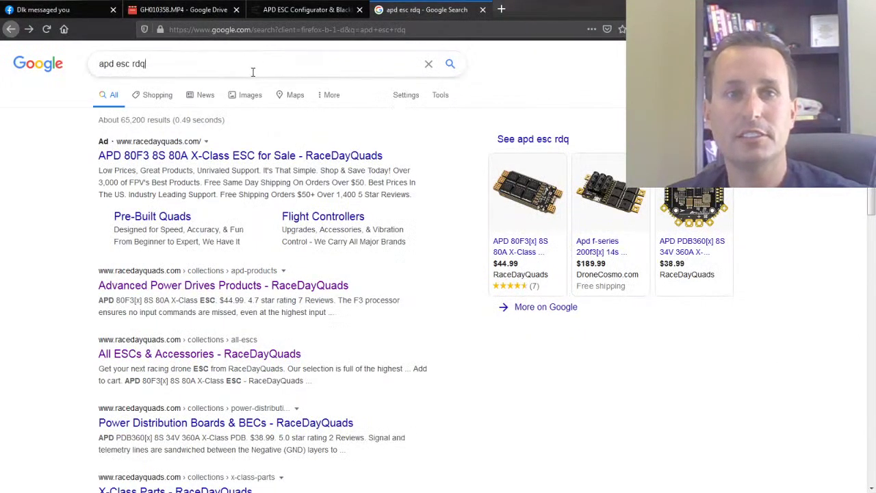
# - Switch to the browser, search Google for "f3 esc rdq" and open the RaceDayQuads All ESCs & Accessories result
pyautogui.moveTo(254, 69); pyautogui.dragTo(78, 63)
pyautogui.write('f3')
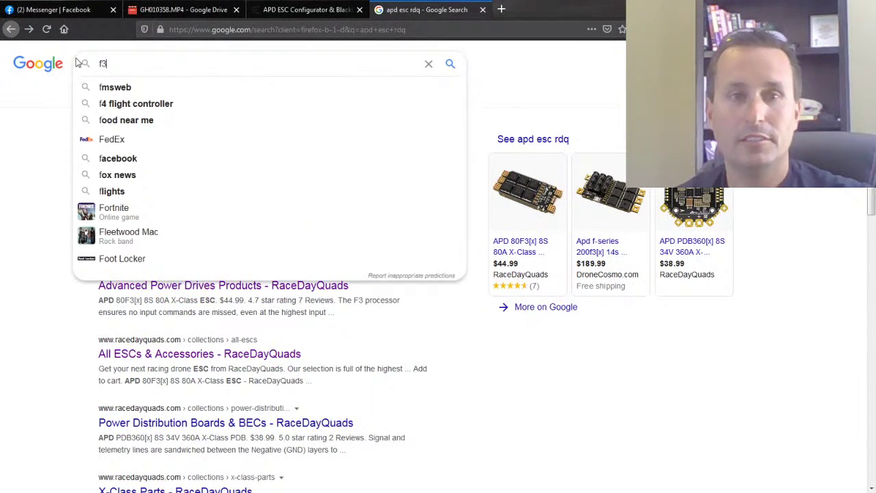
pyautogui.write(' esc')
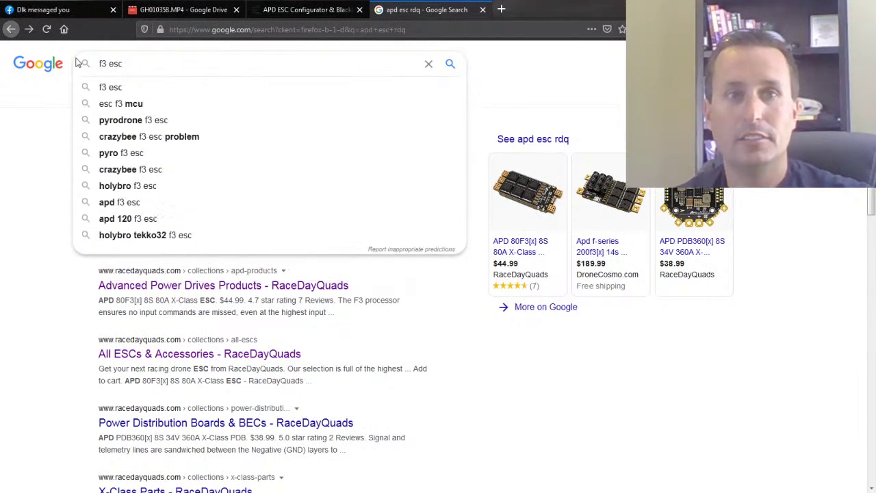
pyautogui.write(' rdq')
pyautogui.press('Return')
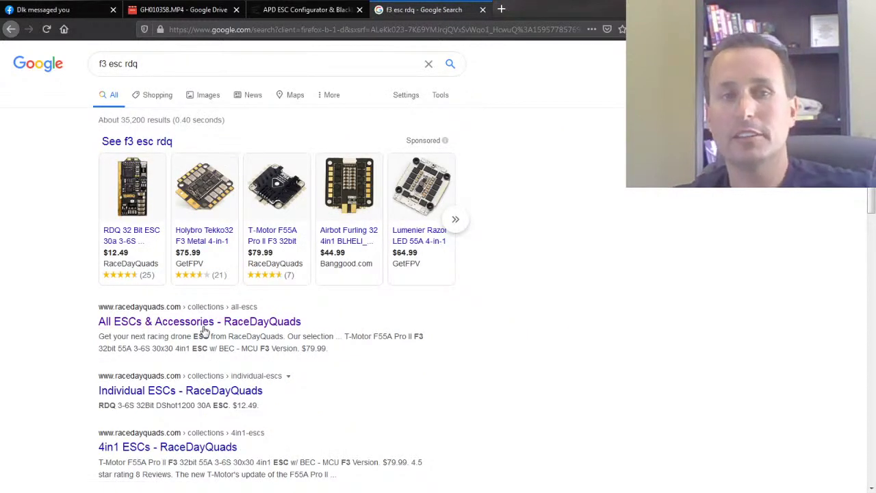
pyautogui.click(209, 325)
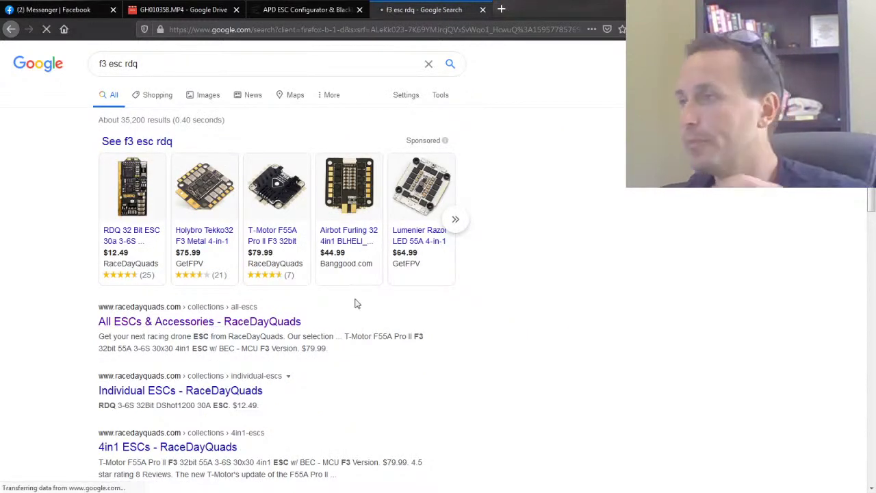